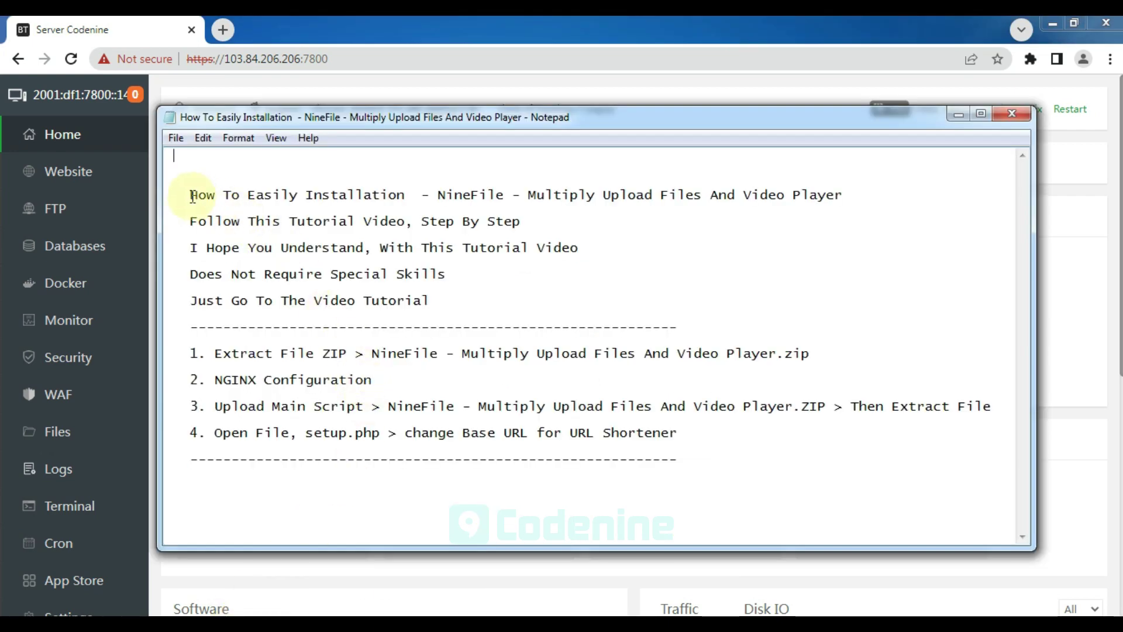
Step: Read the NineFile installation notes from the title through the first item about extracting the ZIP file
left_click_drag(191, 196, 848, 198)
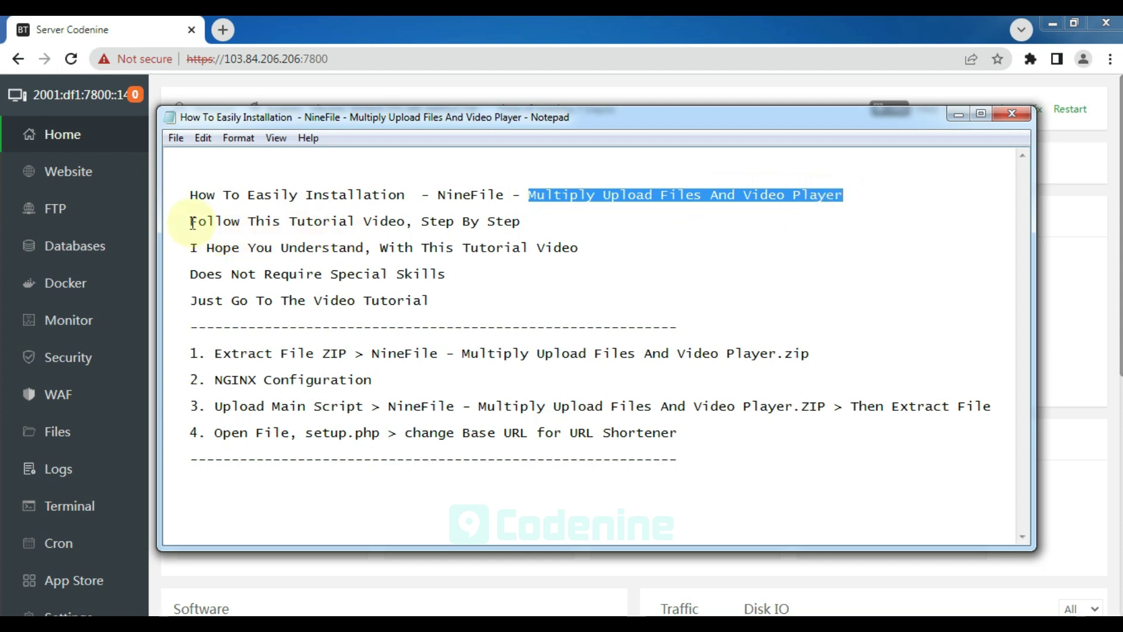
left_click_drag(192, 223, 525, 223)
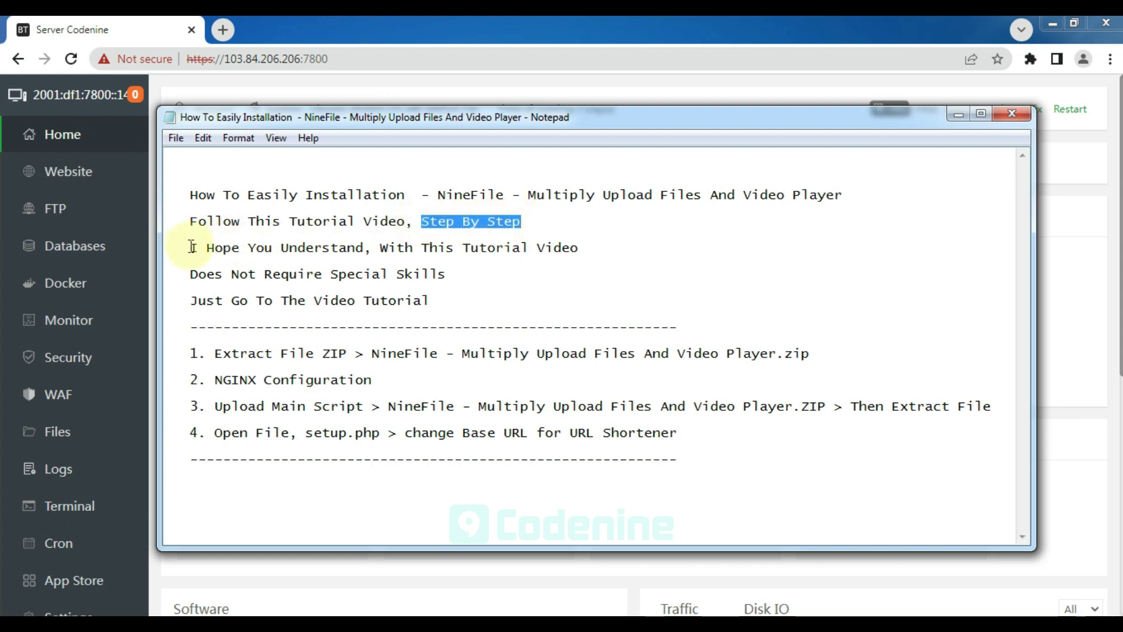
left_click_drag(193, 246, 578, 246)
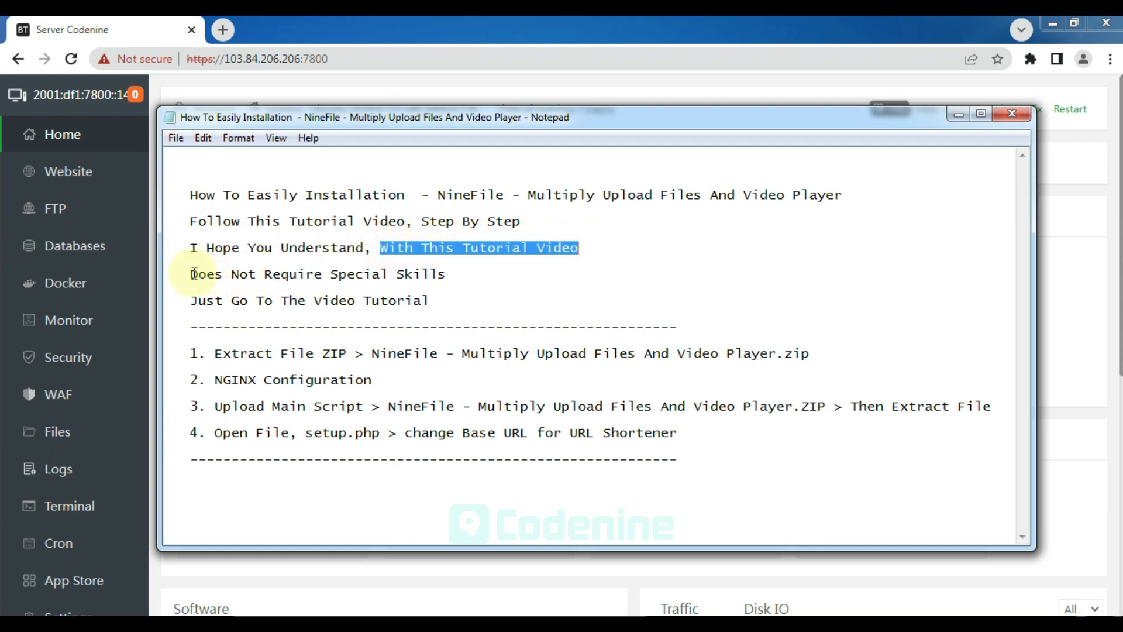
left_click_drag(193, 273, 456, 273)
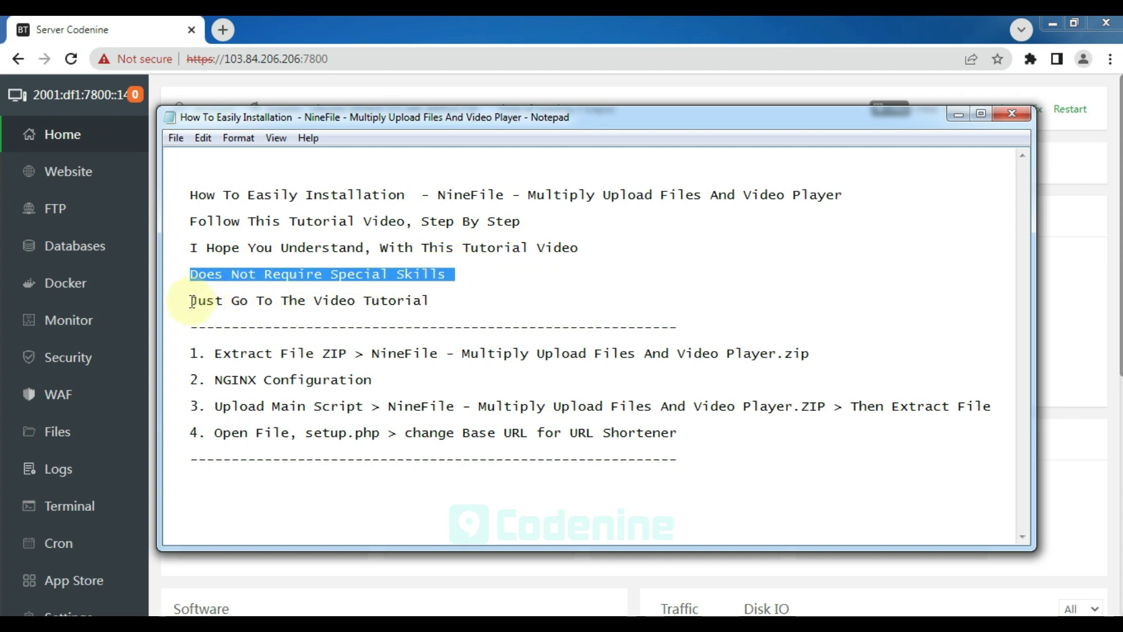
left_click_drag(192, 301, 435, 302)
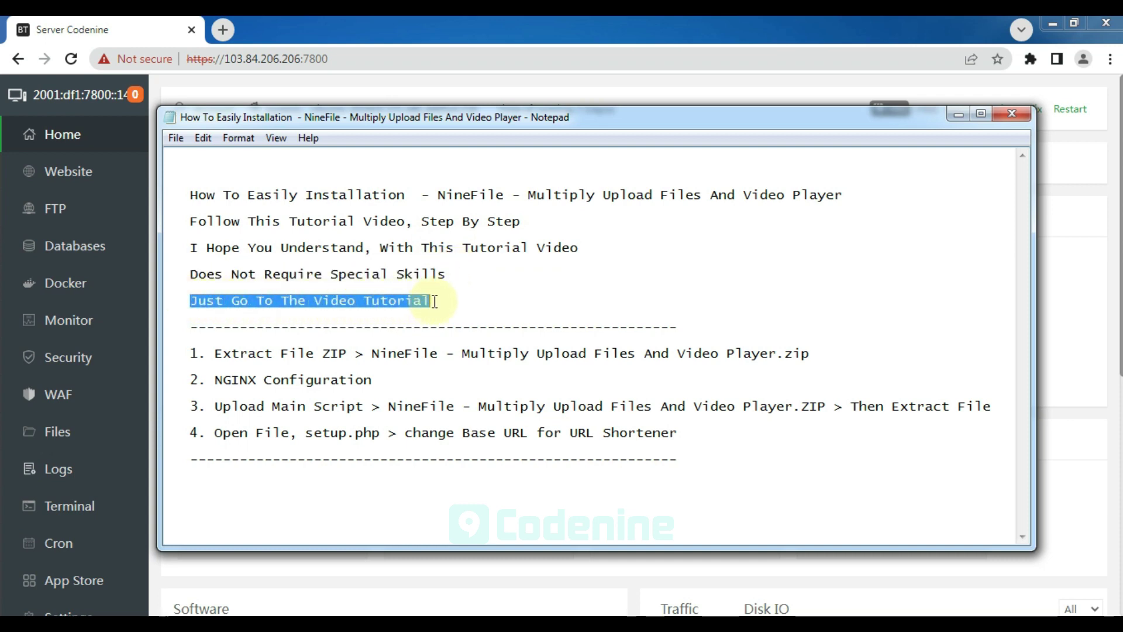
left_click(436, 301)
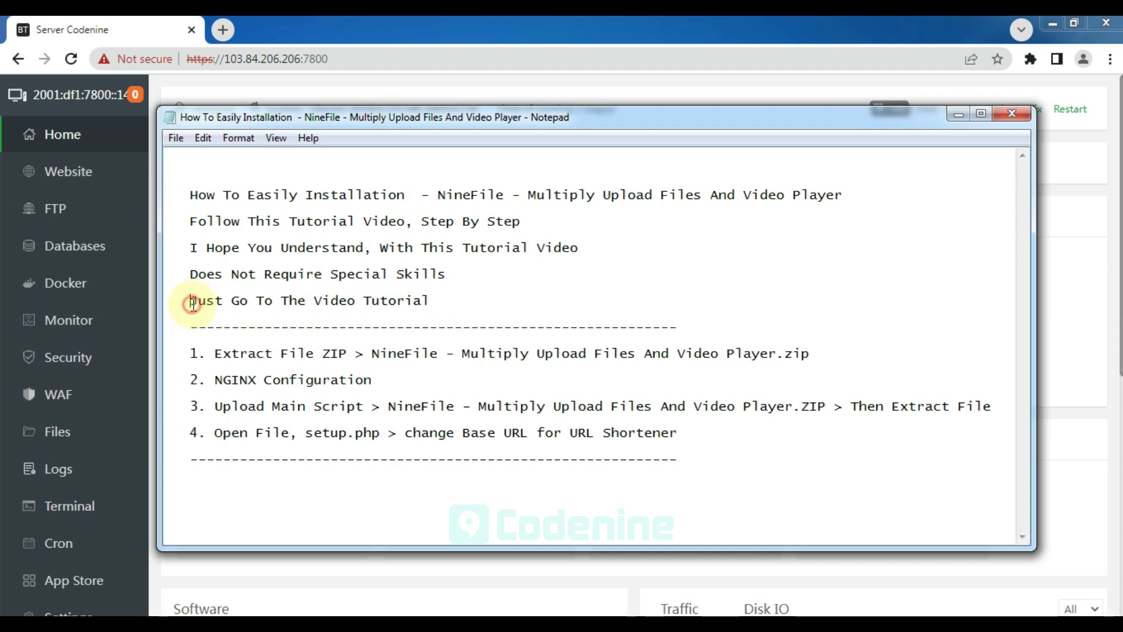
left_click_drag(193, 303, 436, 301)
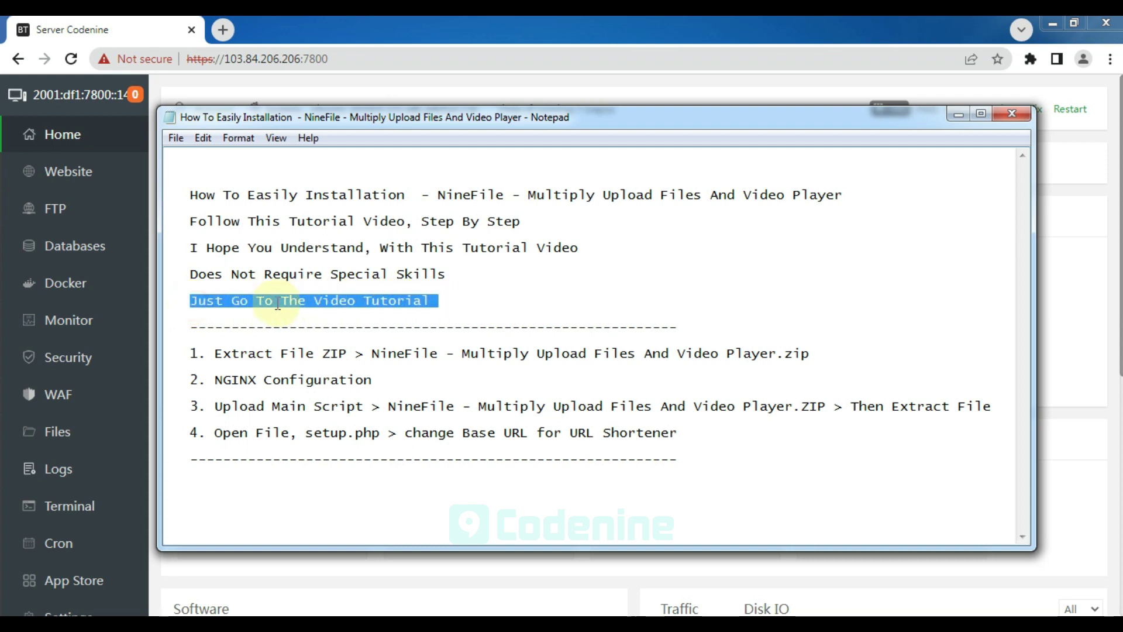
left_click(192, 354)
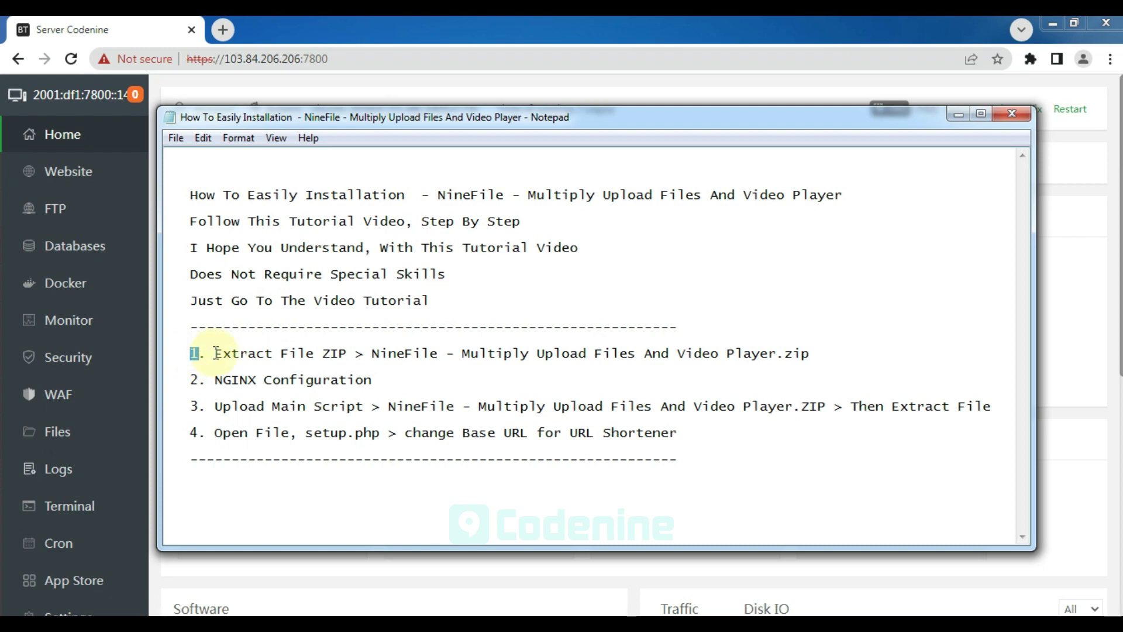
left_click_drag(215, 353, 316, 353)
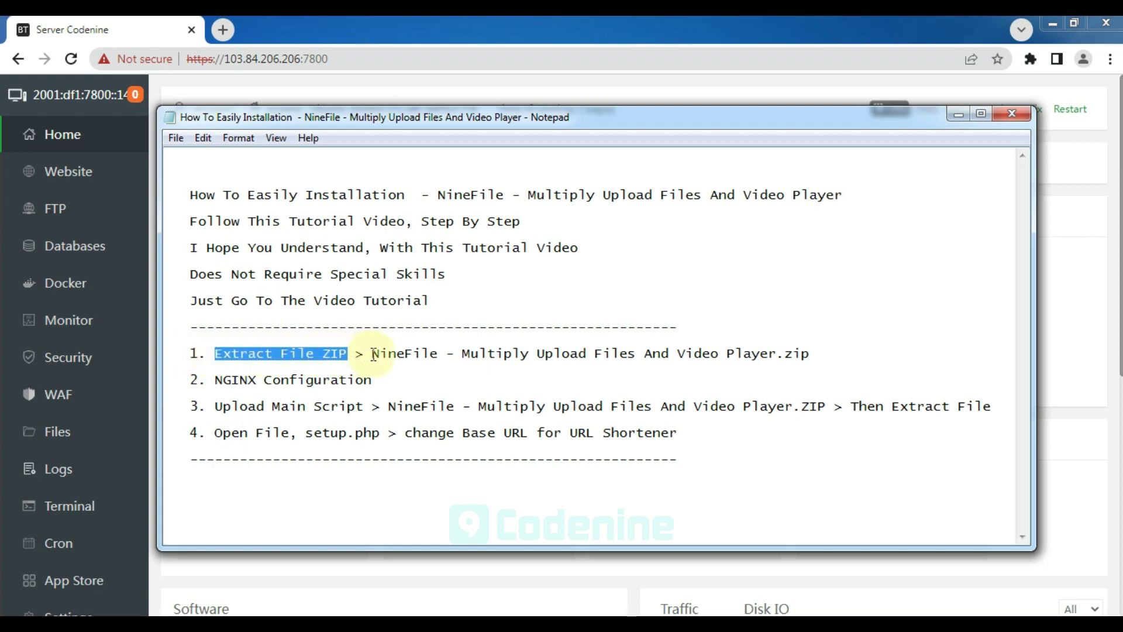
left_click_drag(372, 354, 815, 359)
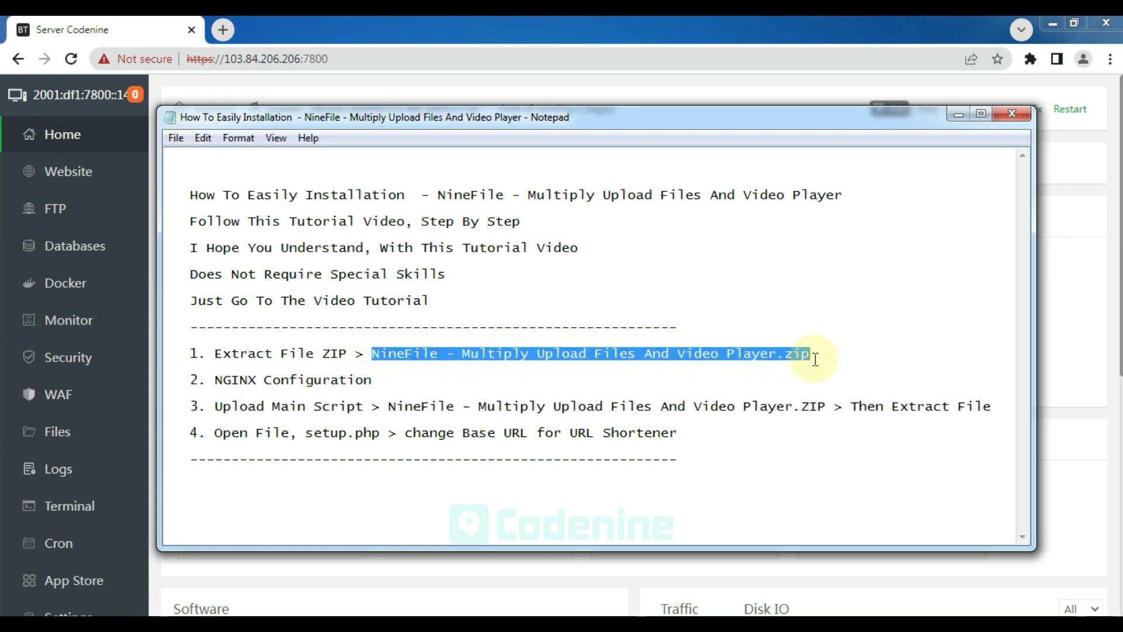
Step: Switch to the NineFiles folder in Windows Explorer and extract the "NineFile - Multiply Upload Files And Video Player" ZIP archive there
left_click(357, 577)
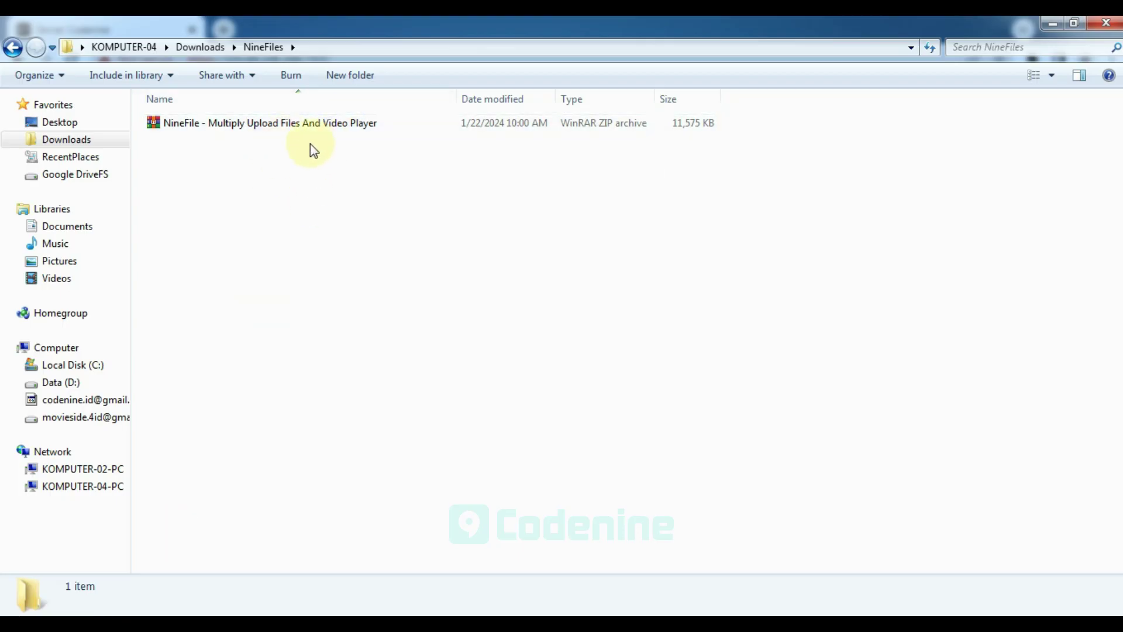
right_click(272, 124)
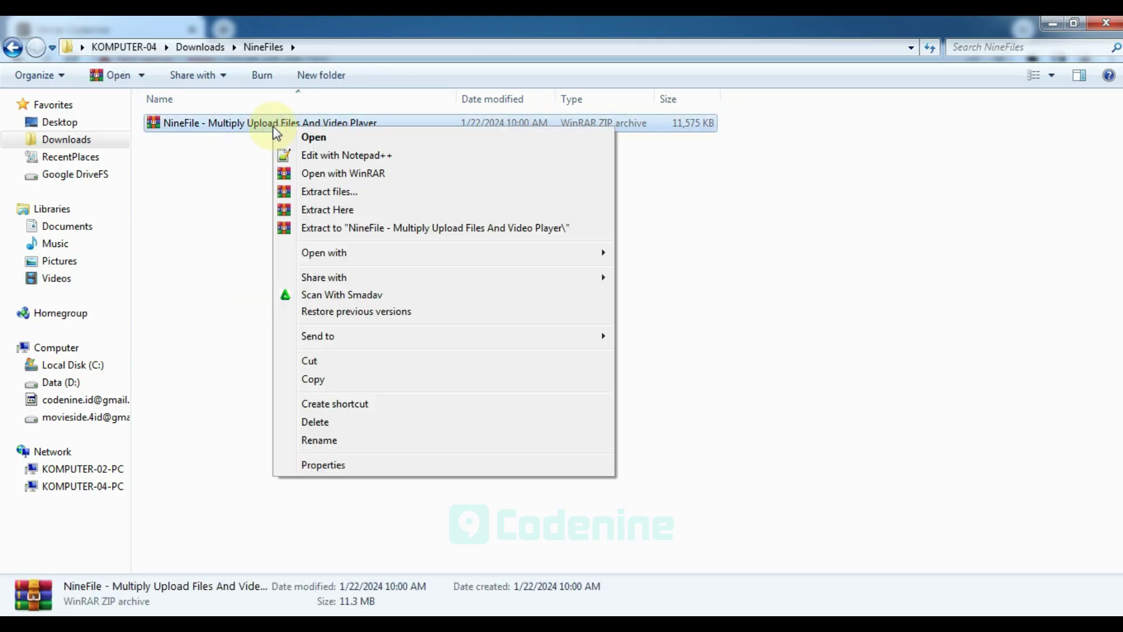
left_click(327, 210)
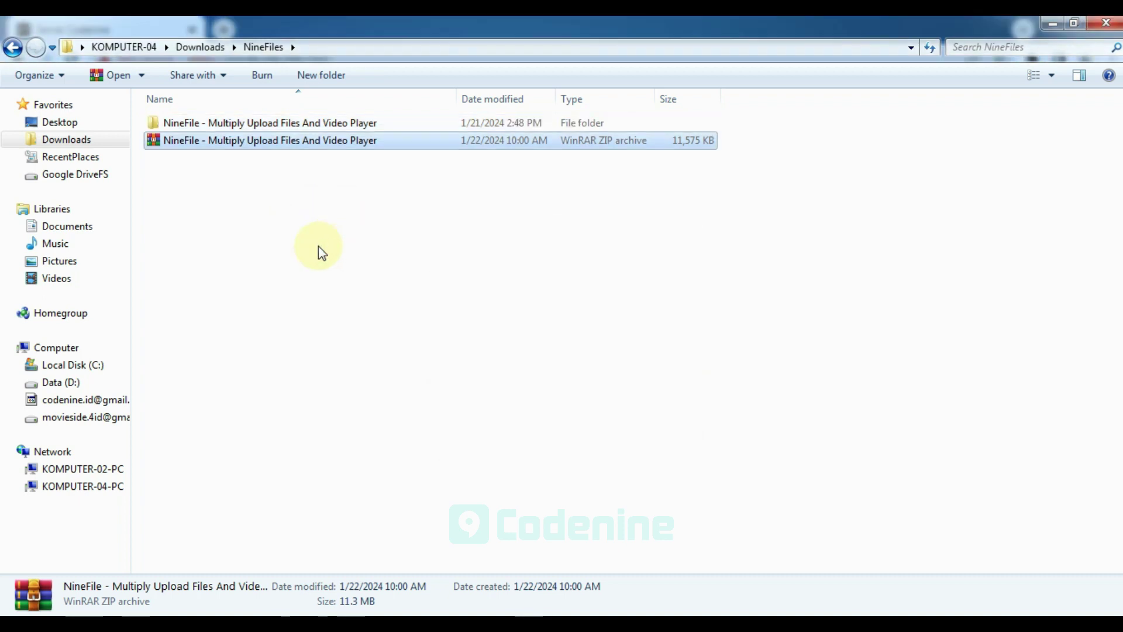
Step: Glance back at the installation notes and open the extracted "NineFile - Multiply Upload Files And Video Player" folder
left_click(234, 613)
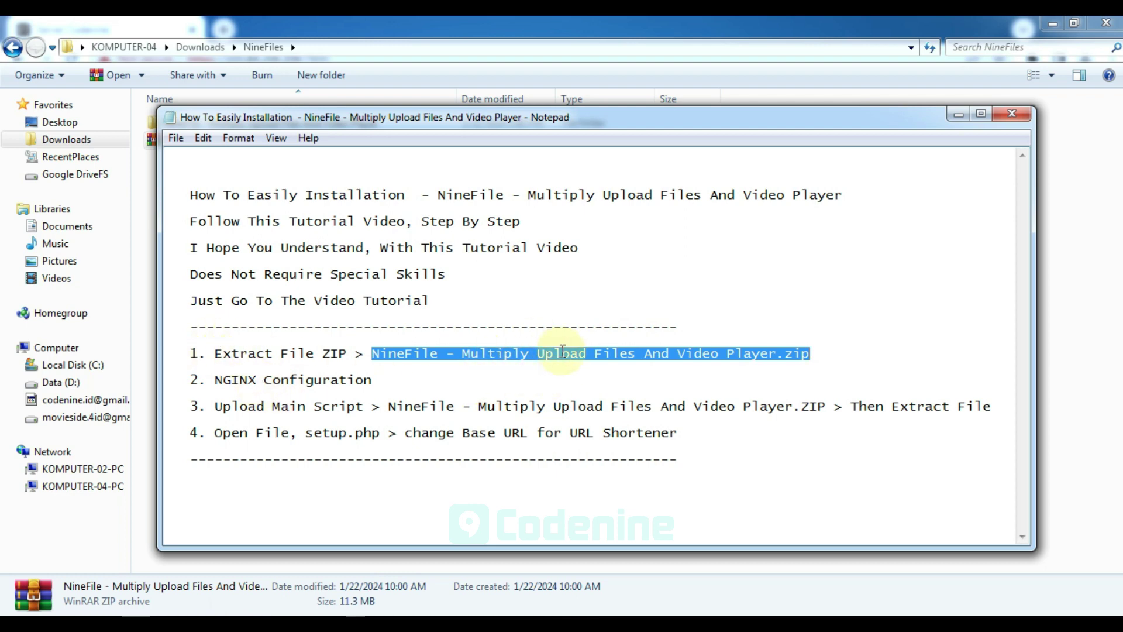
left_click(445, 564)
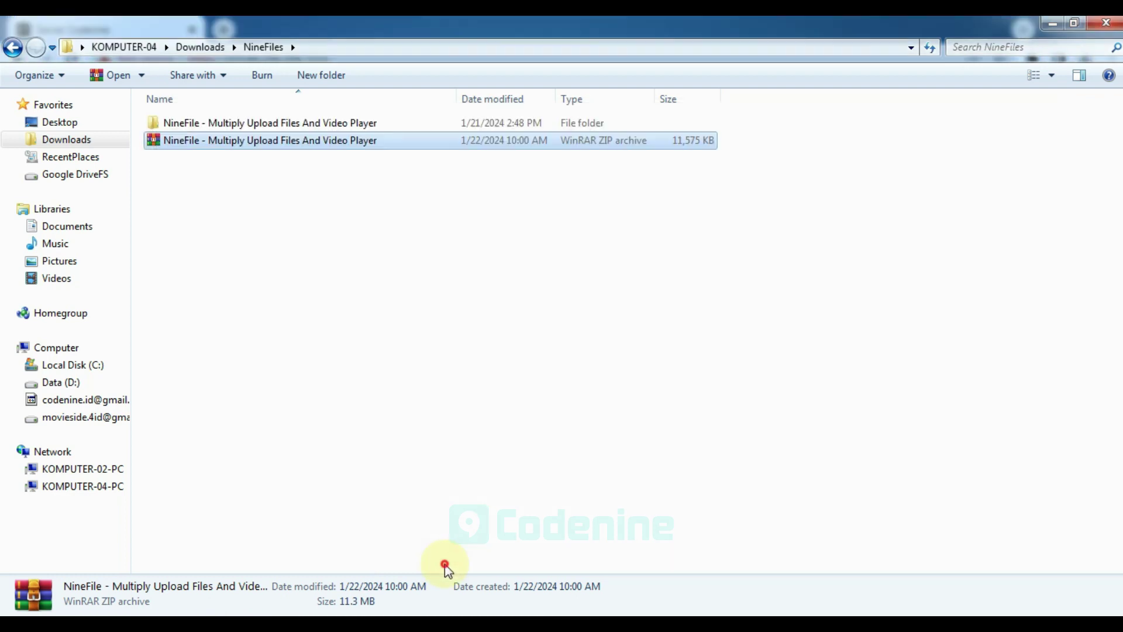
left_click(336, 221)
double_click(300, 124)
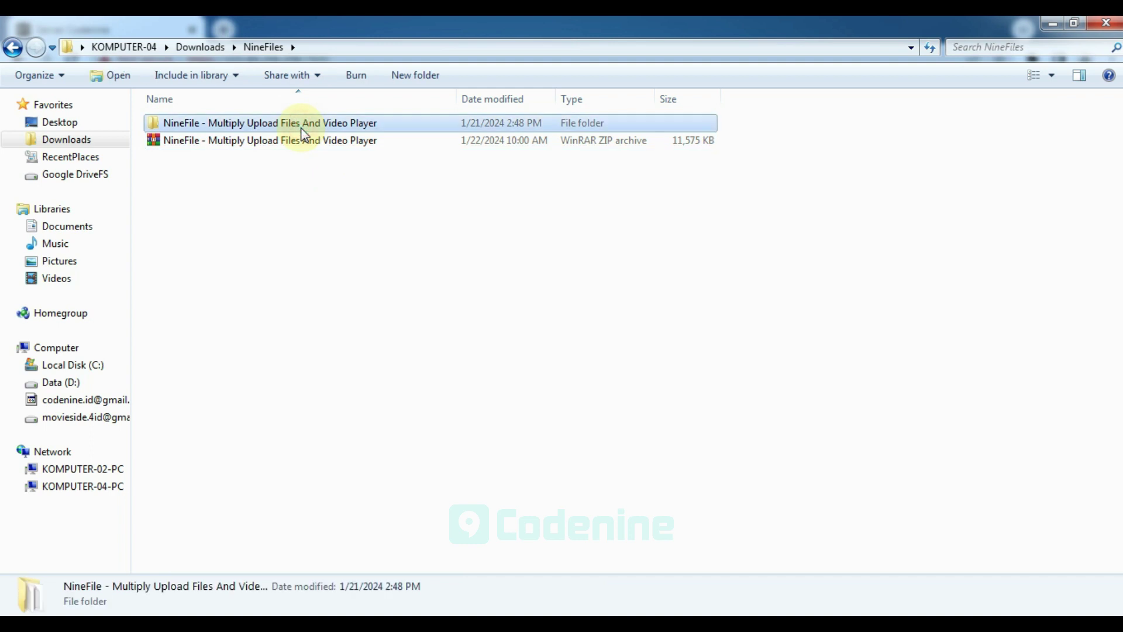
Step: Check item 2, NGINX Configuration, in the installation notes and return to the extracted folder
left_click(238, 613)
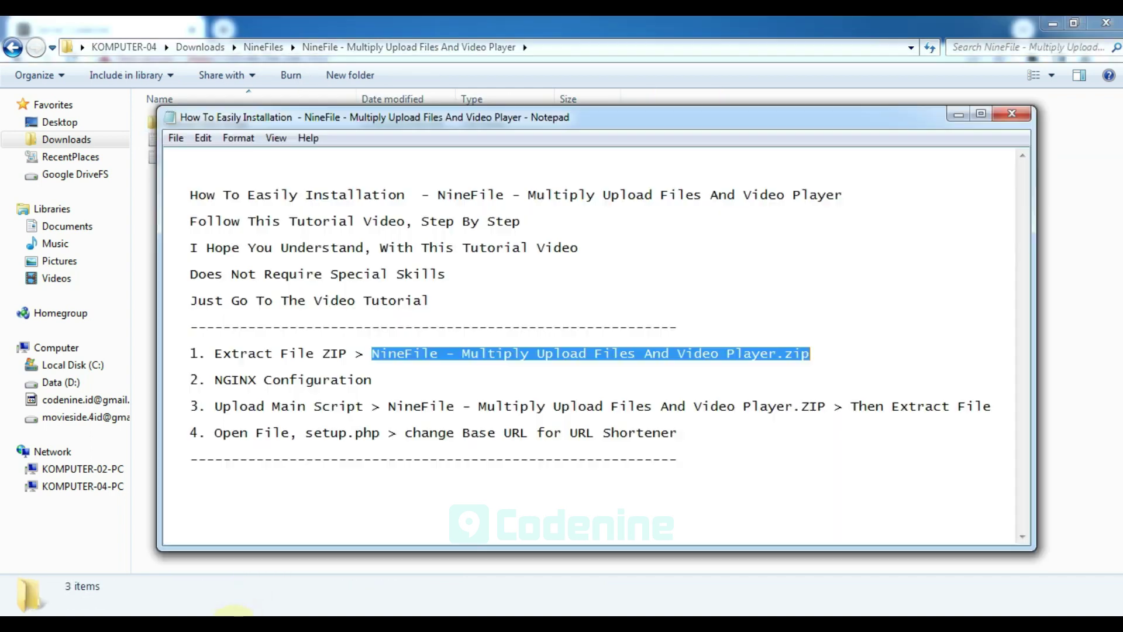
left_click(189, 379)
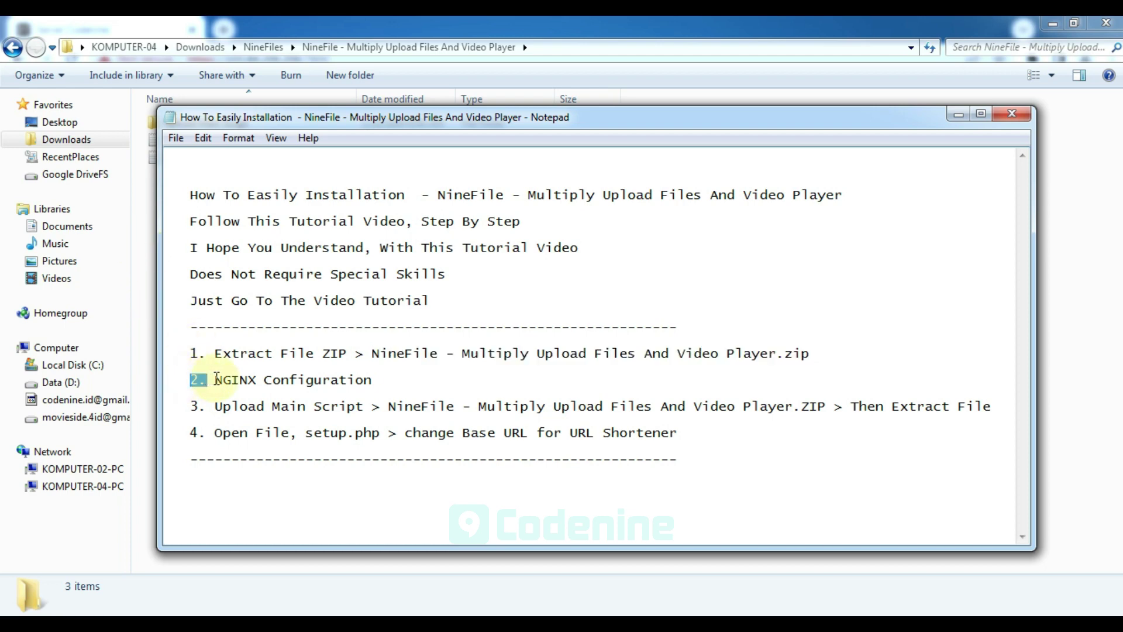
left_click_drag(246, 380, 369, 391)
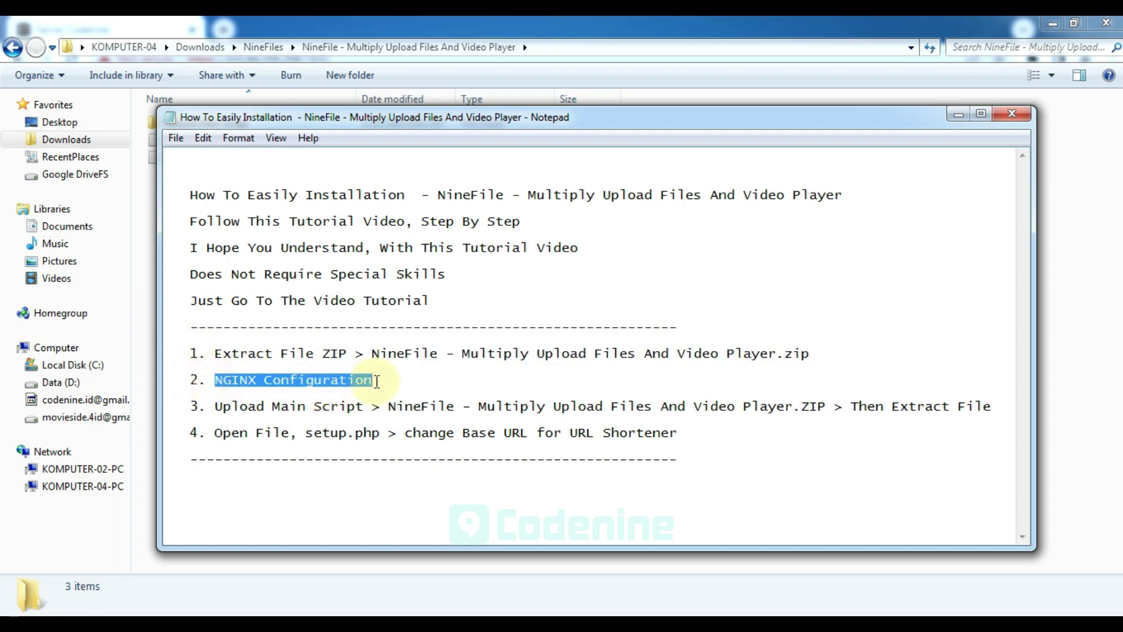
key("alt+F4")
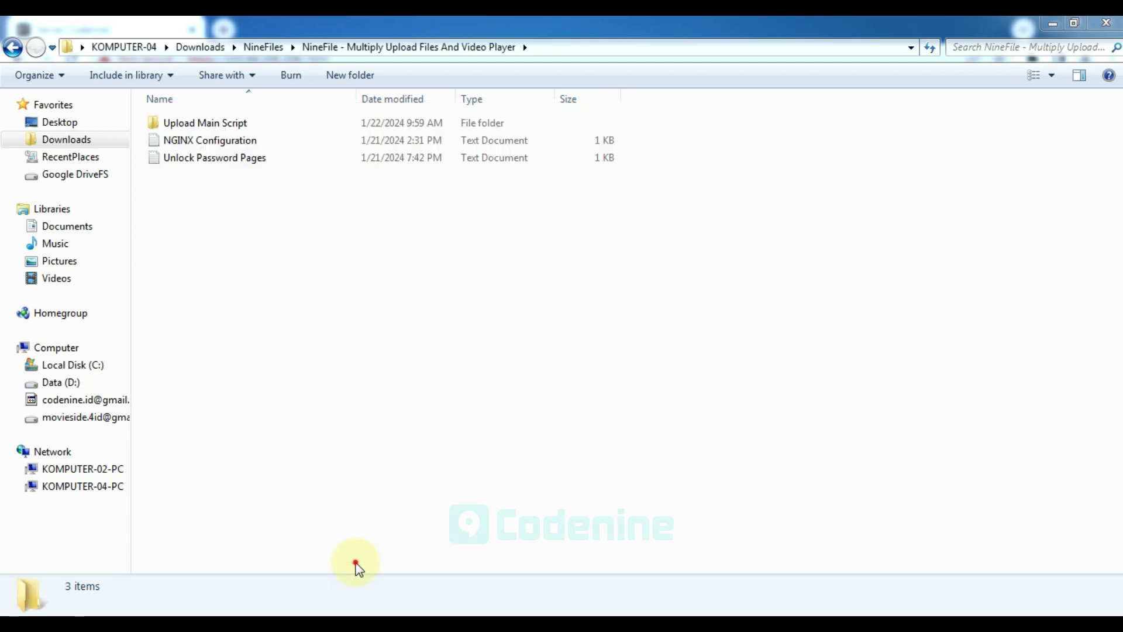
left_click(261, 494)
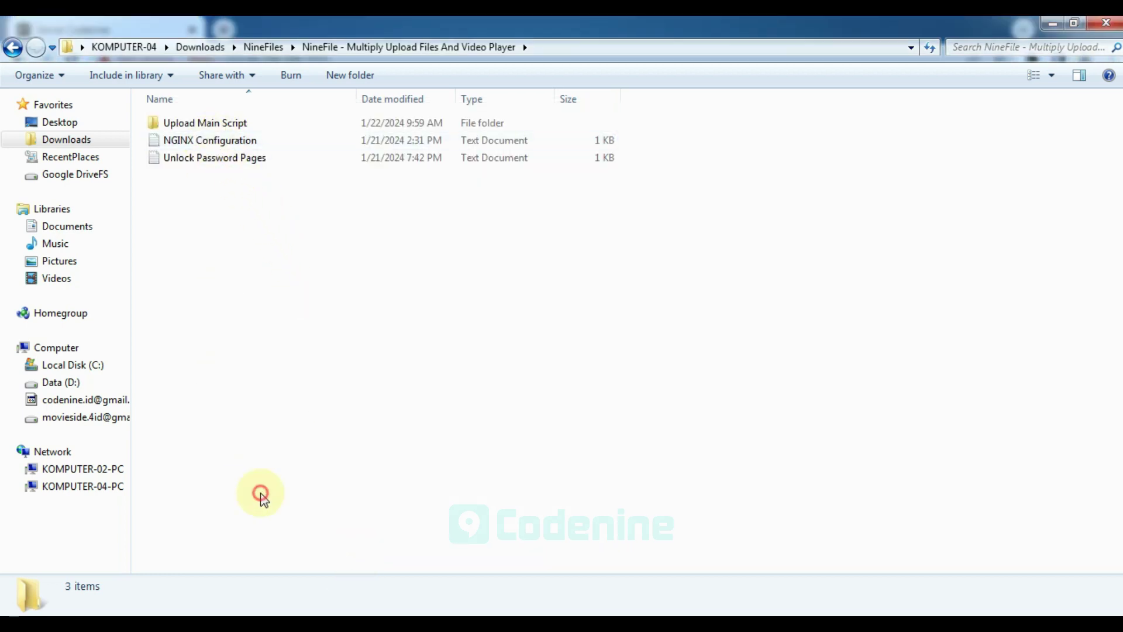
Step: Switch to the server panel in the browser and open the site settings of ninefiles.codenine.biz.id from the website list
left_click(185, 611)
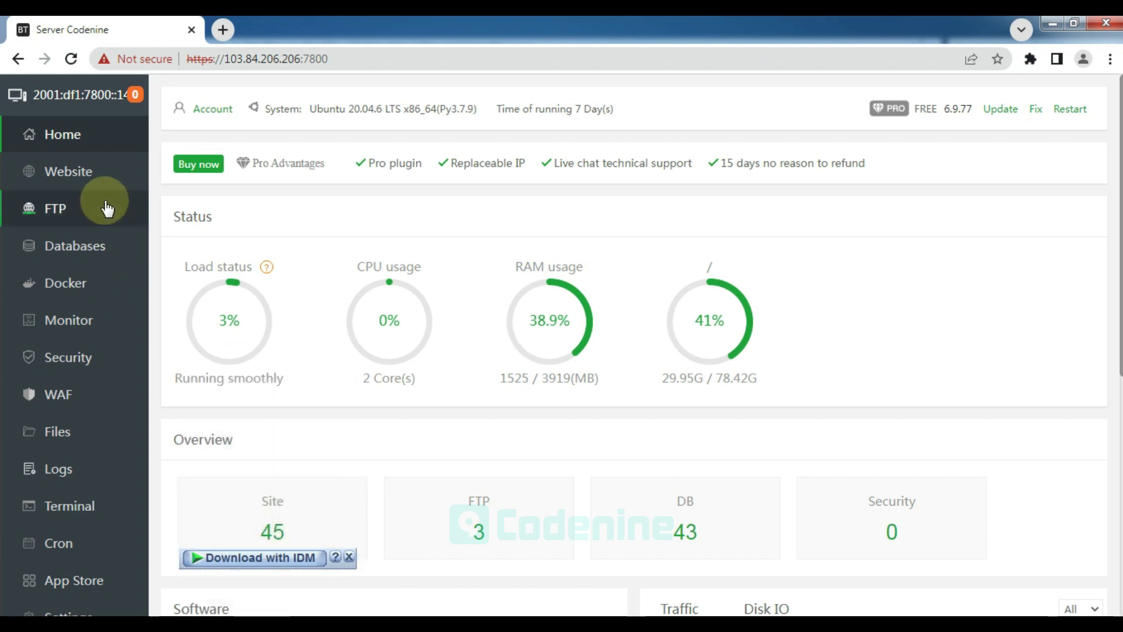
left_click(82, 170)
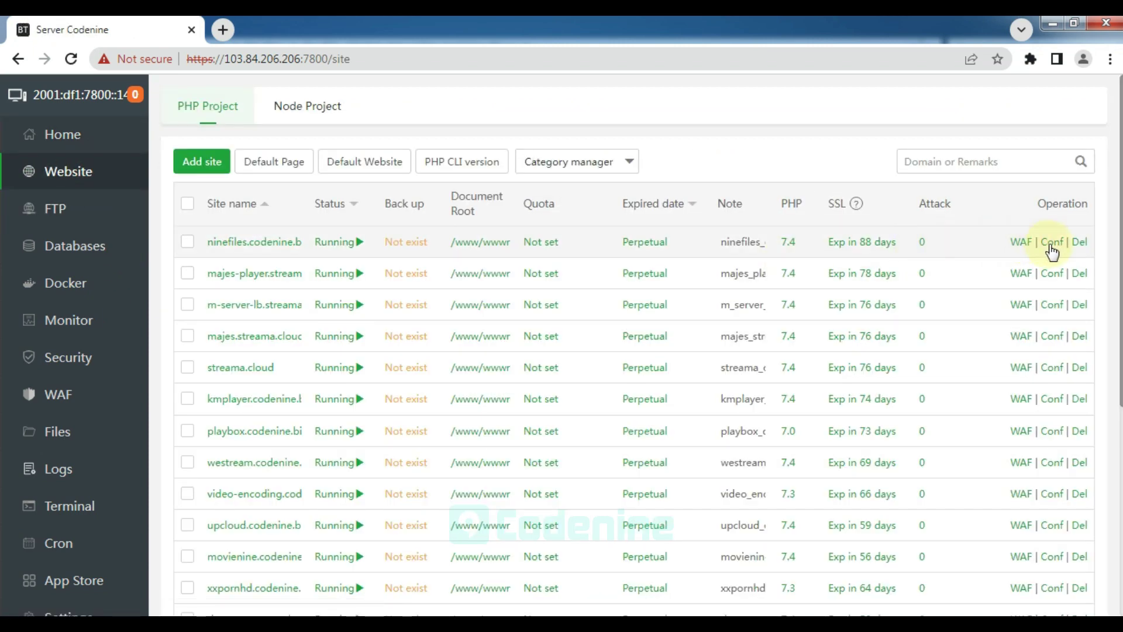
left_click(1051, 243)
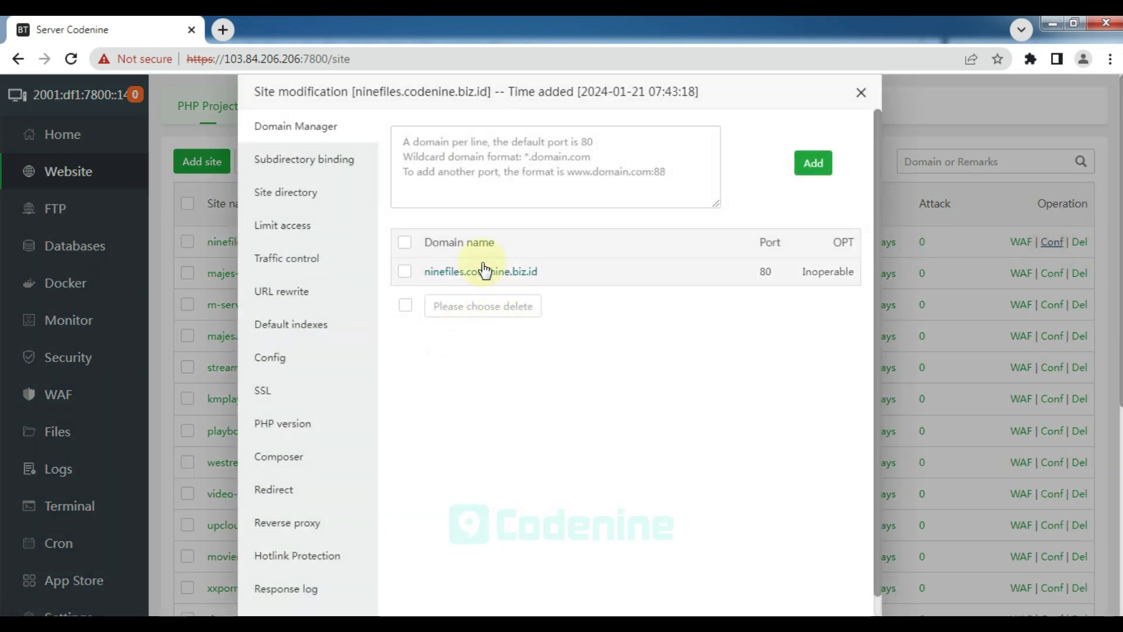
Step: Check the ninefiles.codenine.biz.id page in a new tab and bring up the site's configuration file in the server panel
left_click(482, 273)
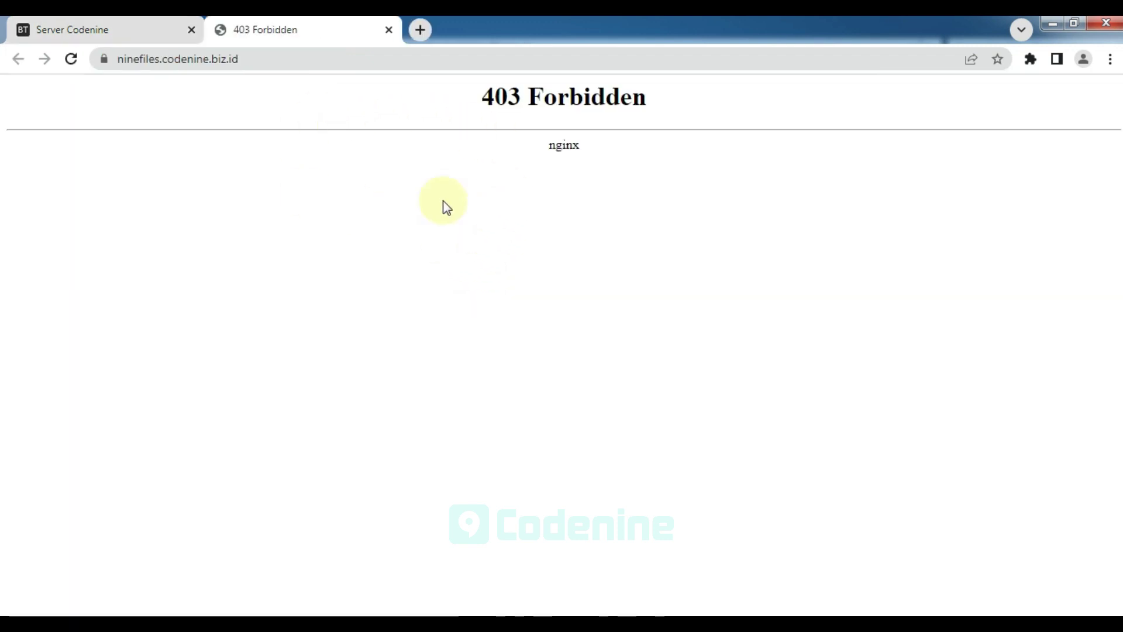
left_click(119, 39)
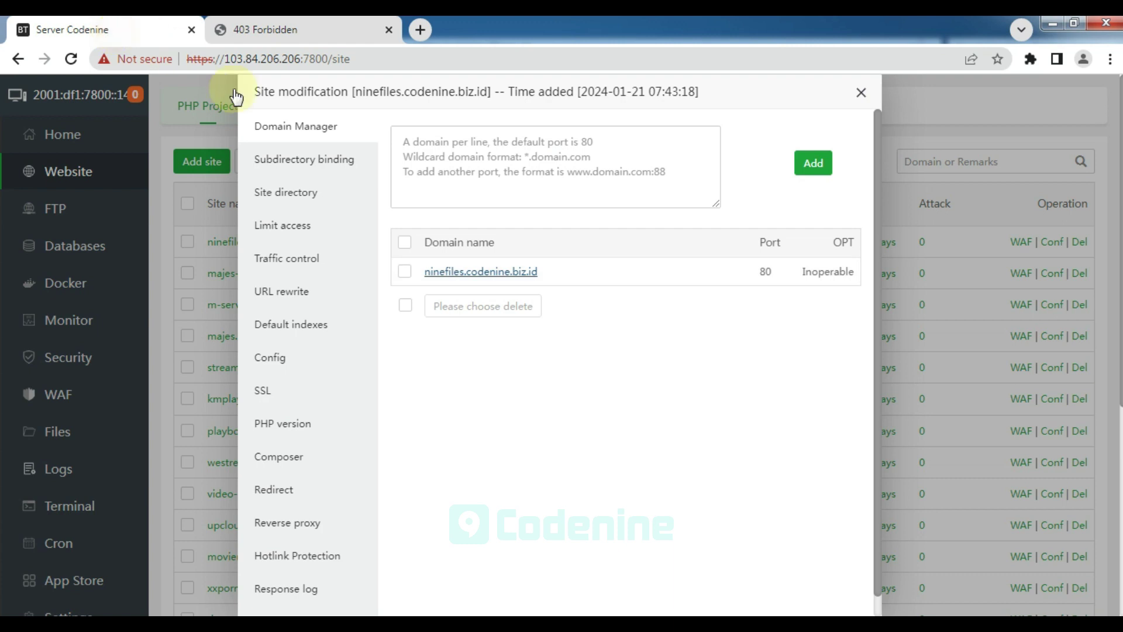
left_click(287, 364)
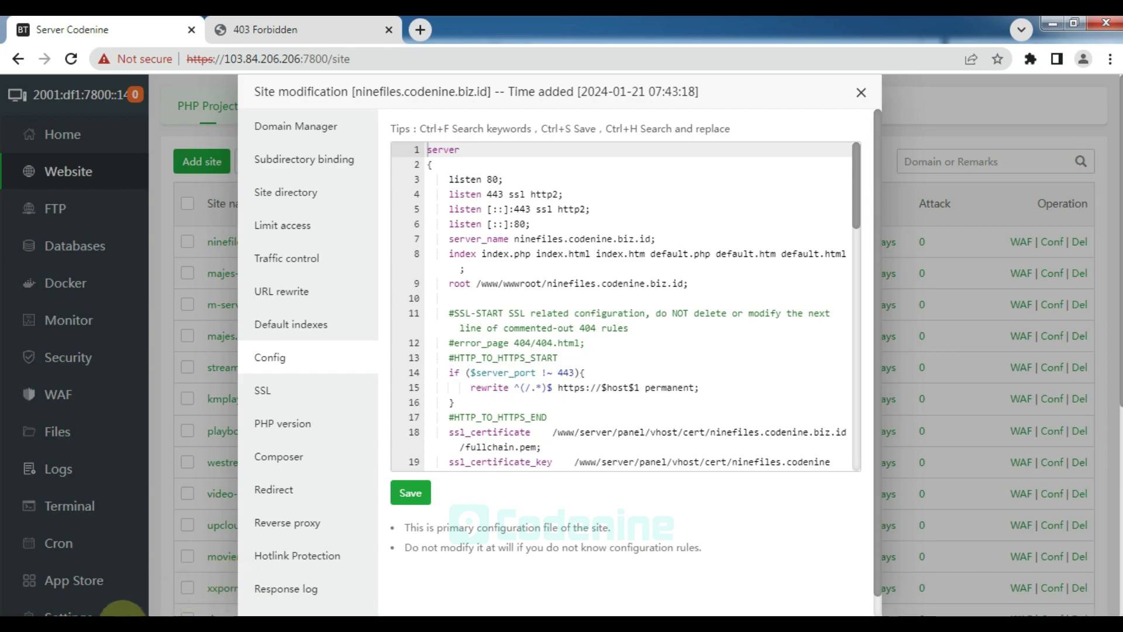
Step: Locate the NGINX Configuration text file in the extracted folder and compare it with item 2 of the installation notes
left_click(32, 614)
left_click(179, 139)
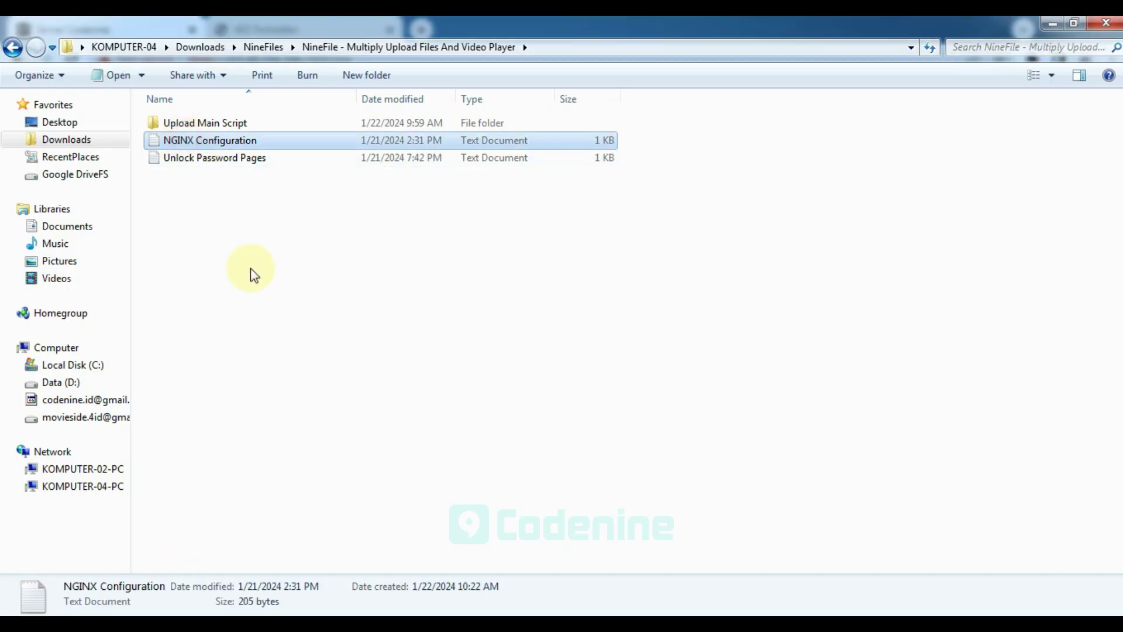
left_click(229, 614)
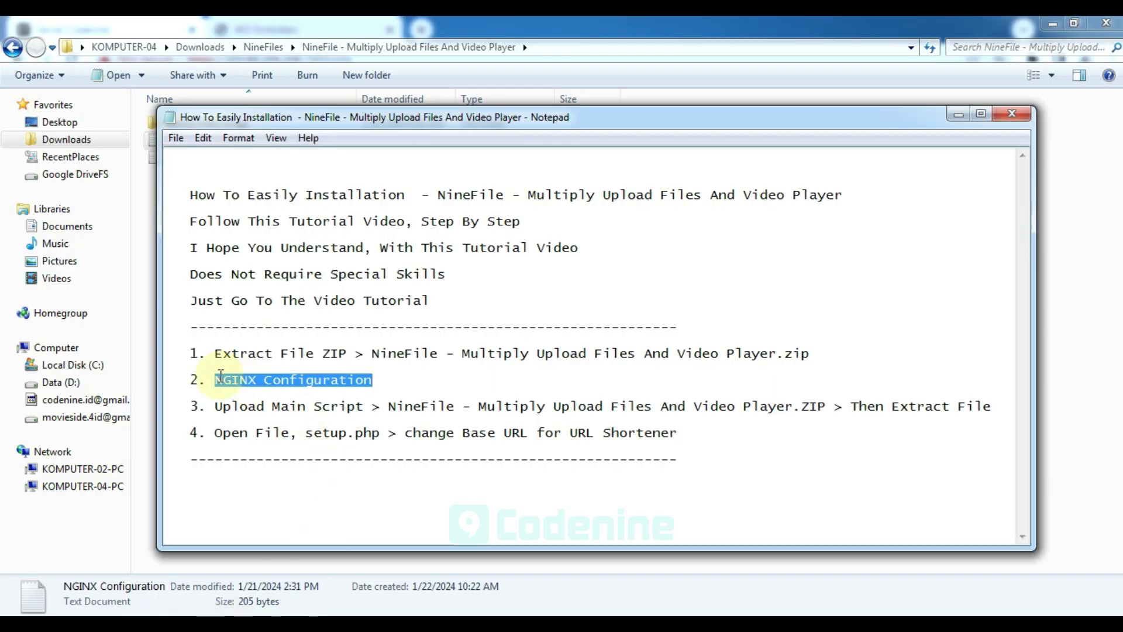
left_click_drag(192, 380, 373, 381)
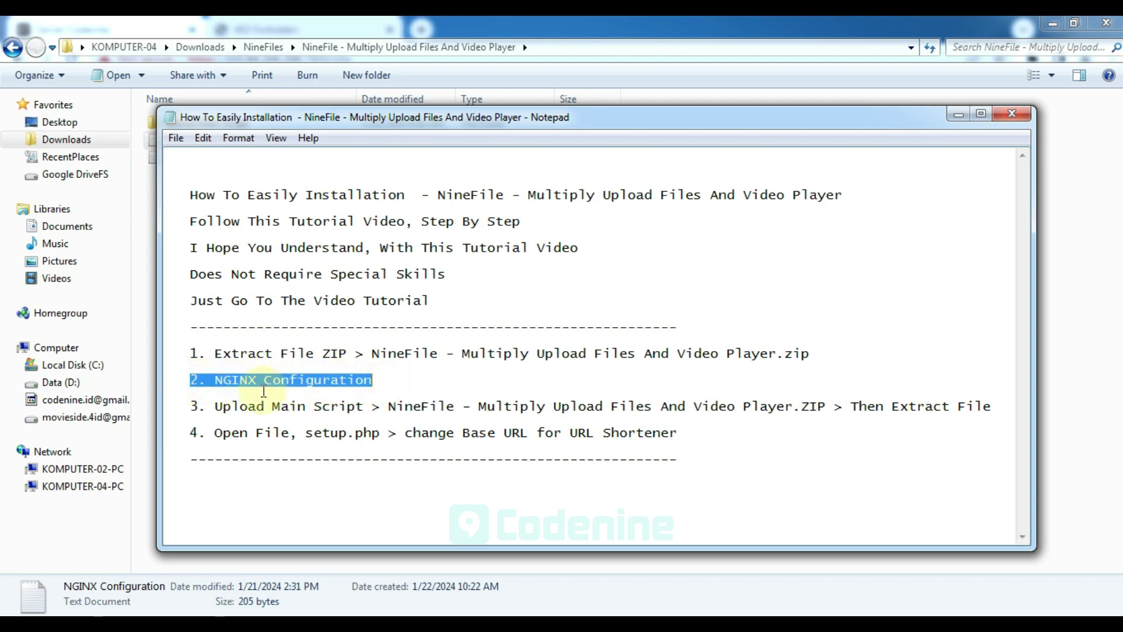
left_click(314, 560)
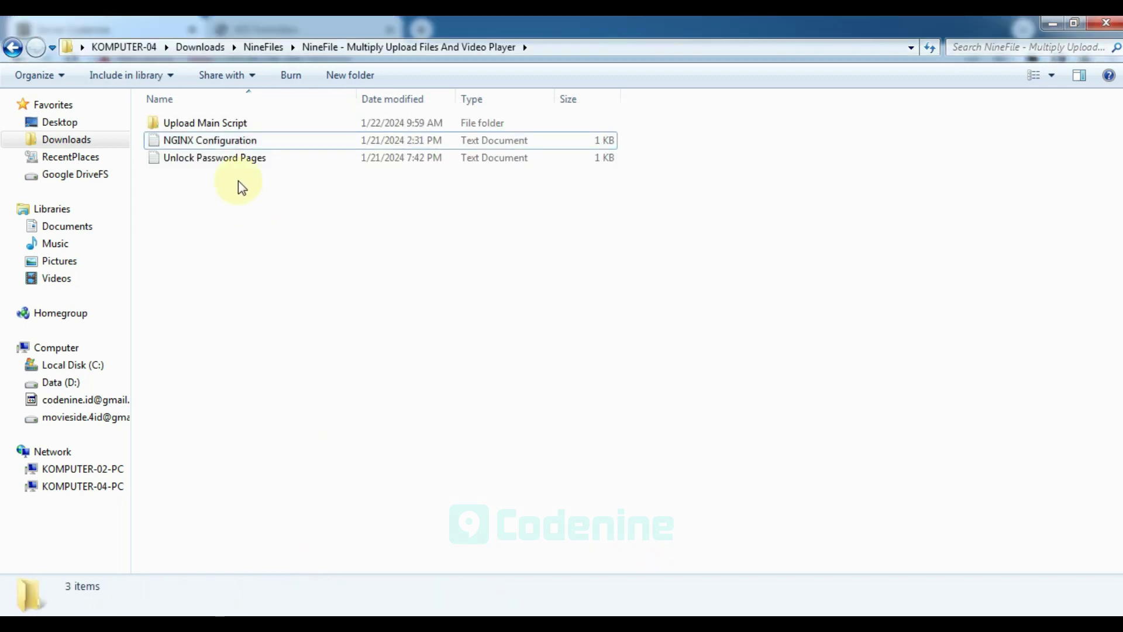
Step: Copy the location blocks for /, /find and /link from the NGINX Configuration text file and close the file
double_click(220, 139)
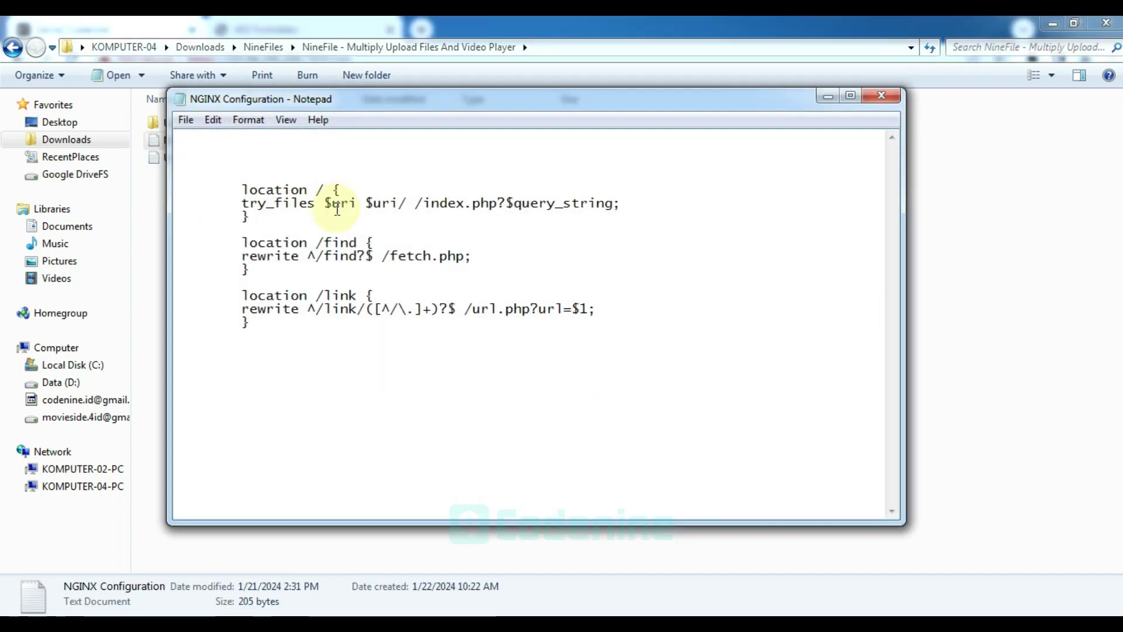
left_click_drag(244, 190, 300, 318)
right_click(315, 301)
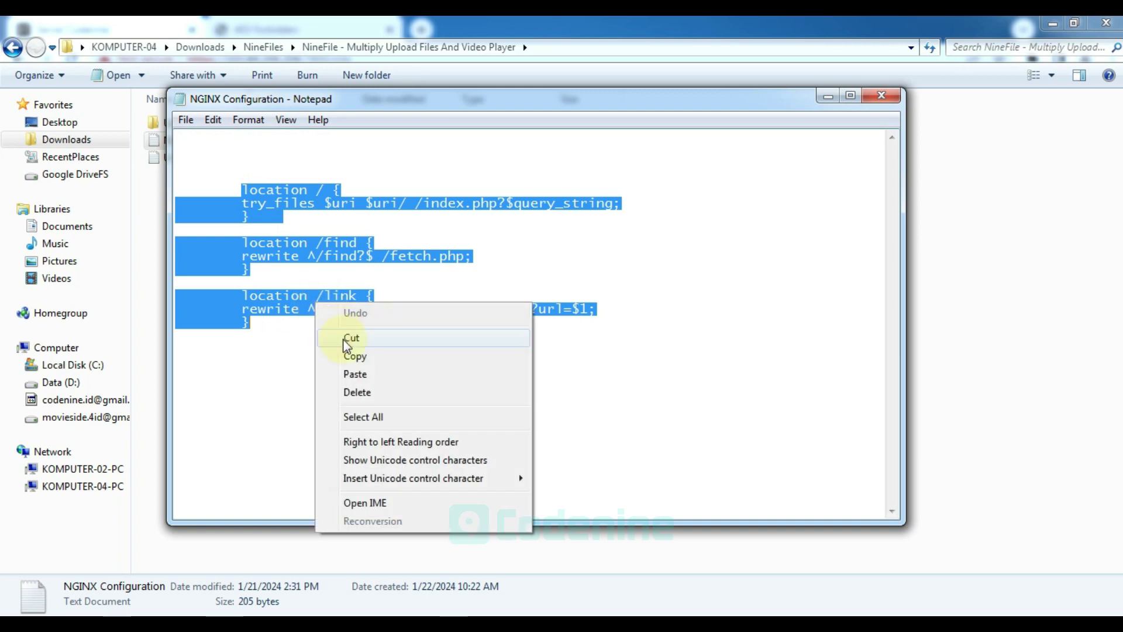
left_click(352, 355)
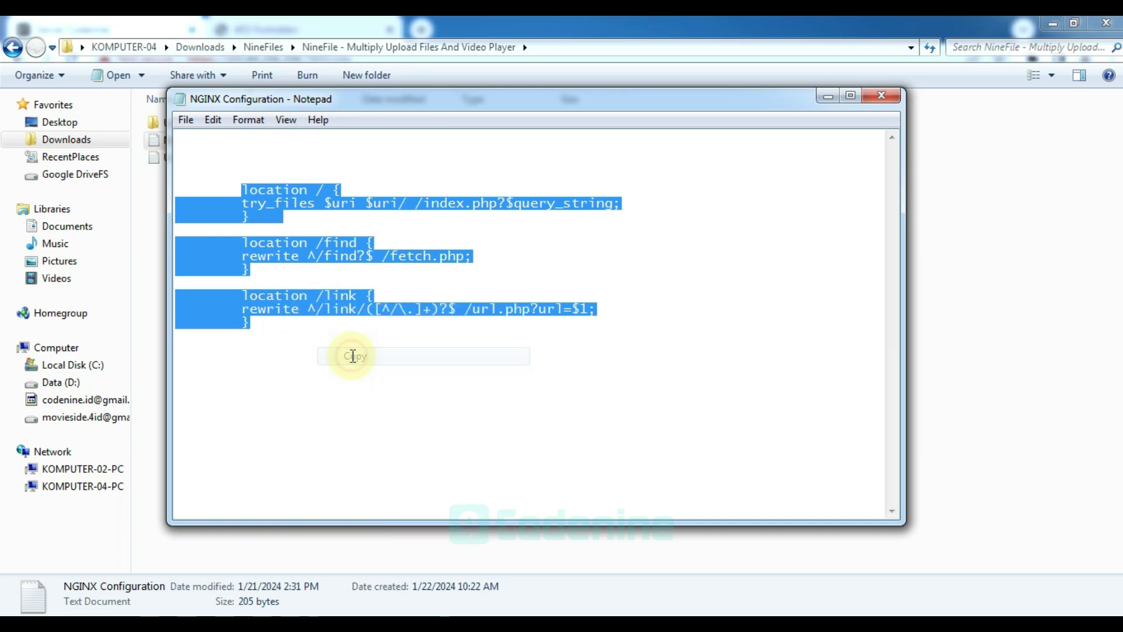
left_click(881, 95)
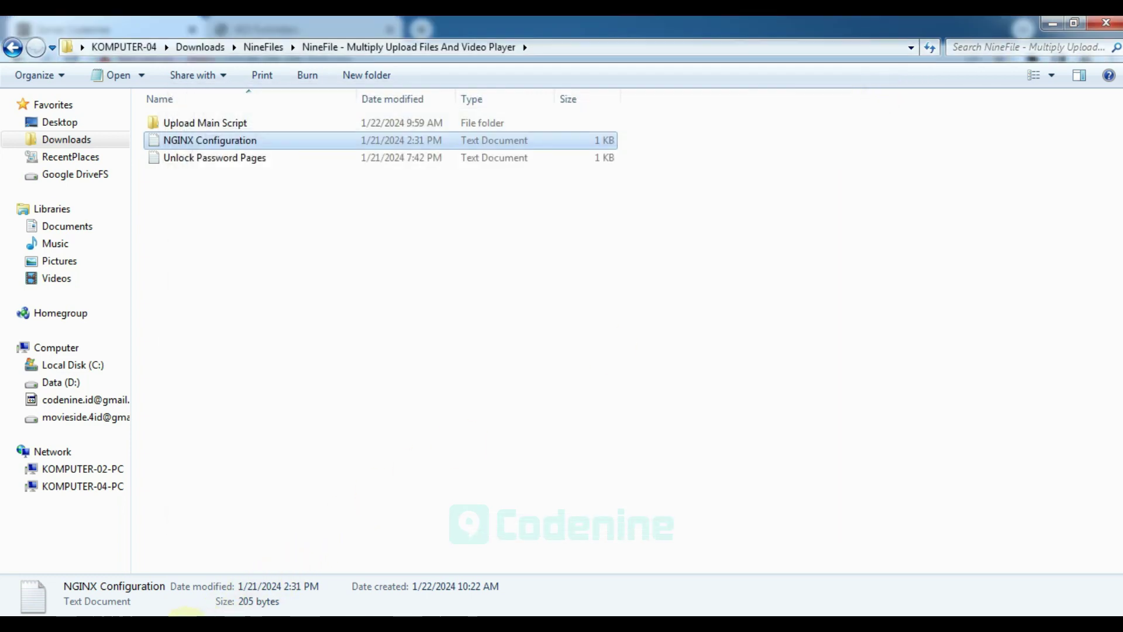
Step: Switch to the browser and paste the copied location blocks below the root line in the ninefiles.codenine.biz.id configuration, leaving a blank line between
left_click(188, 615)
left_click(702, 288)
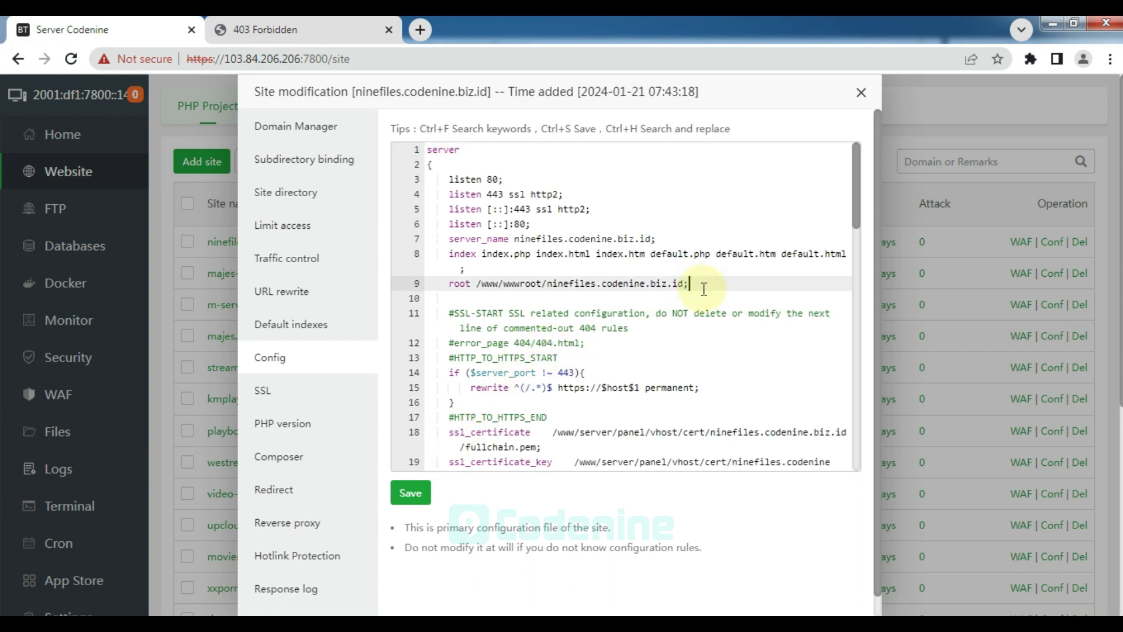
key("Return")
key("Return")
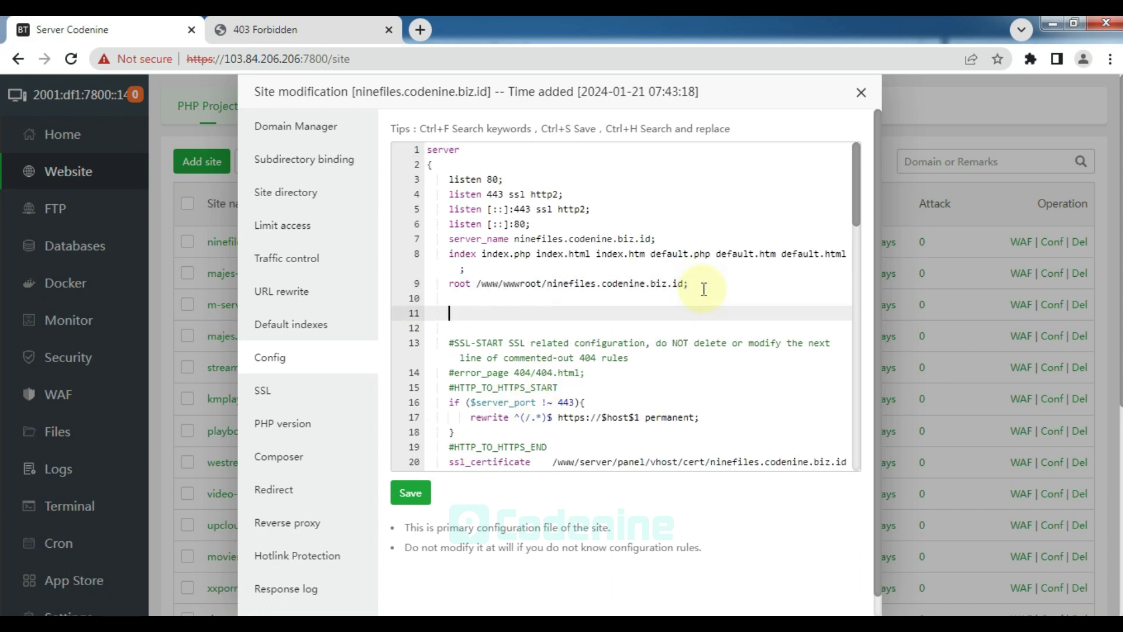
key("ctrl+v")
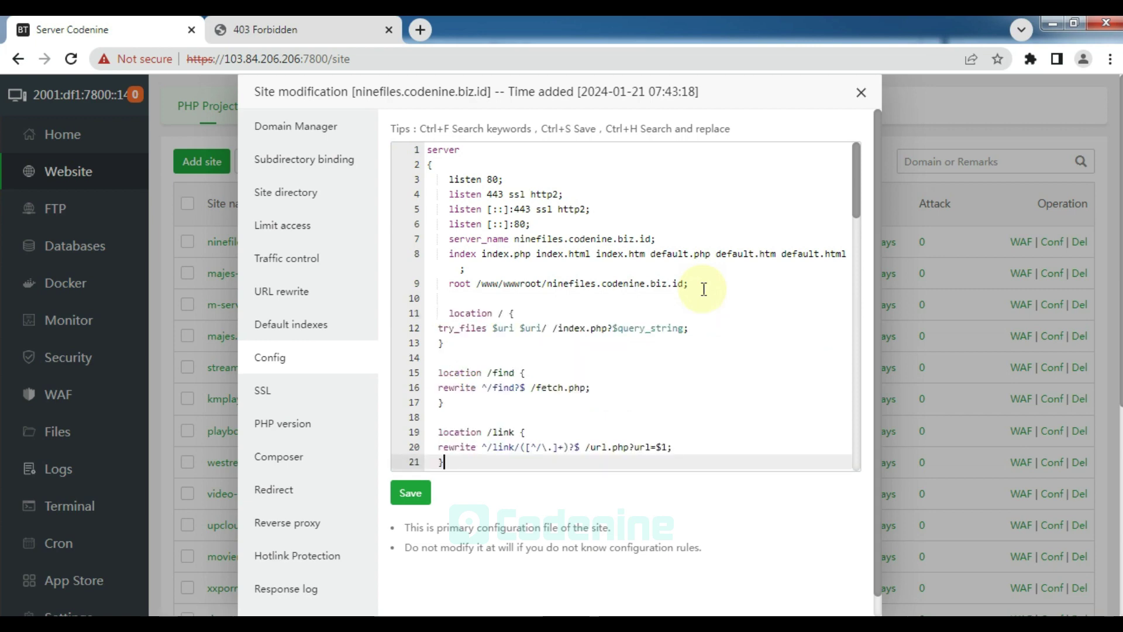
Step: Align the location / line with the other pasted blocks, then save the site configuration and close the site settings
key("Up")
key("Up")
key("Up")
key("Up")
key("Up")
key("Up")
key("Up")
key("Up")
key("Up")
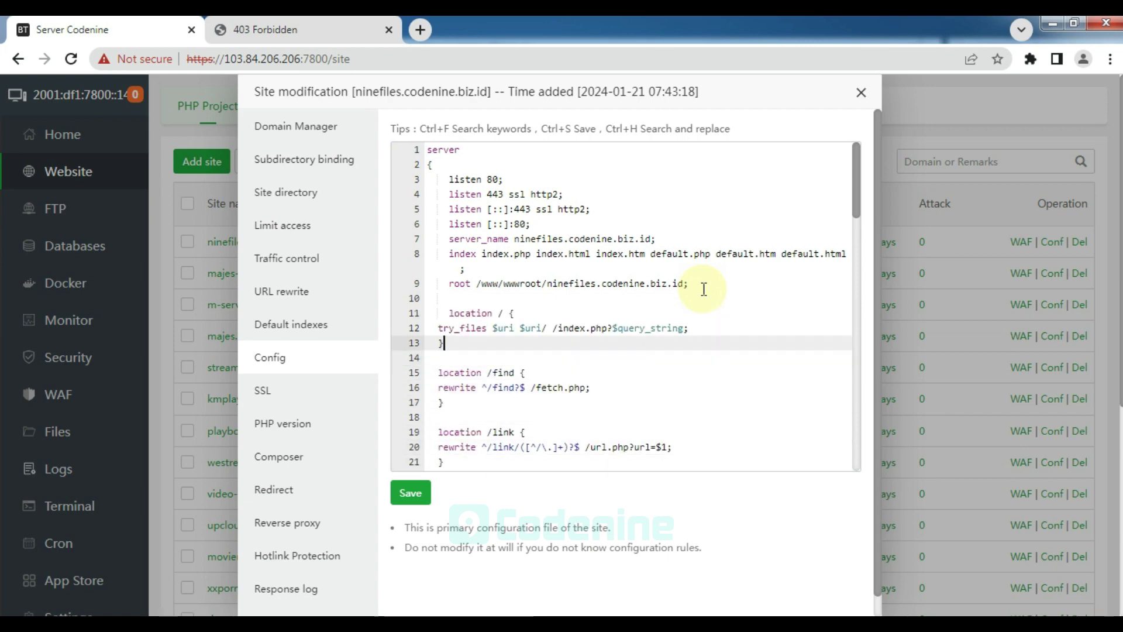
key("Up")
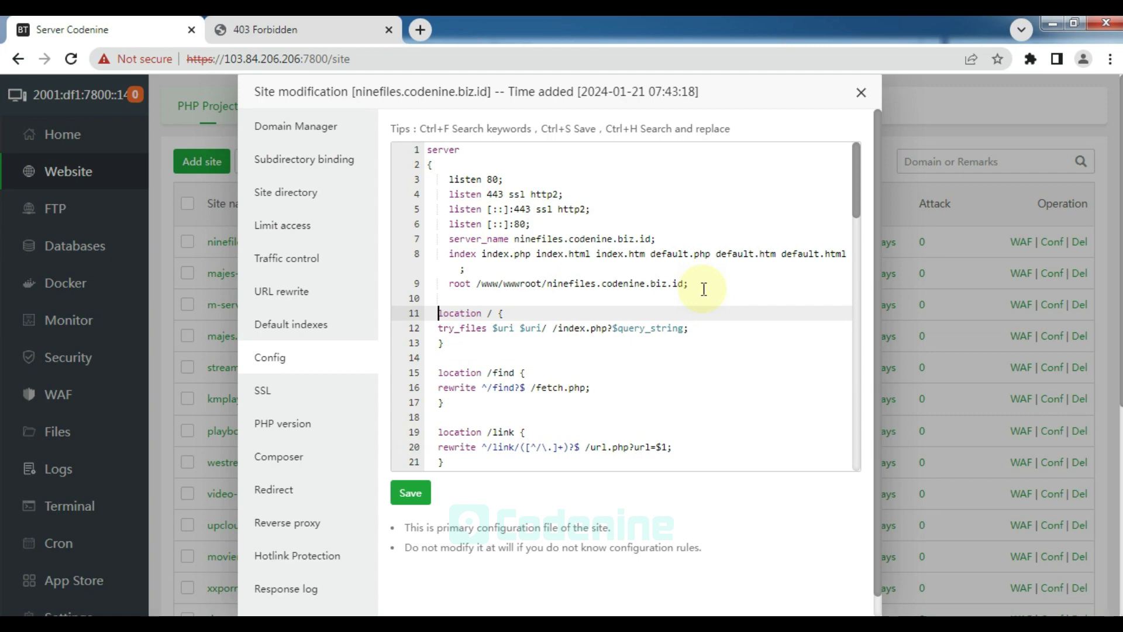
scroll(702, 301, "down", 1)
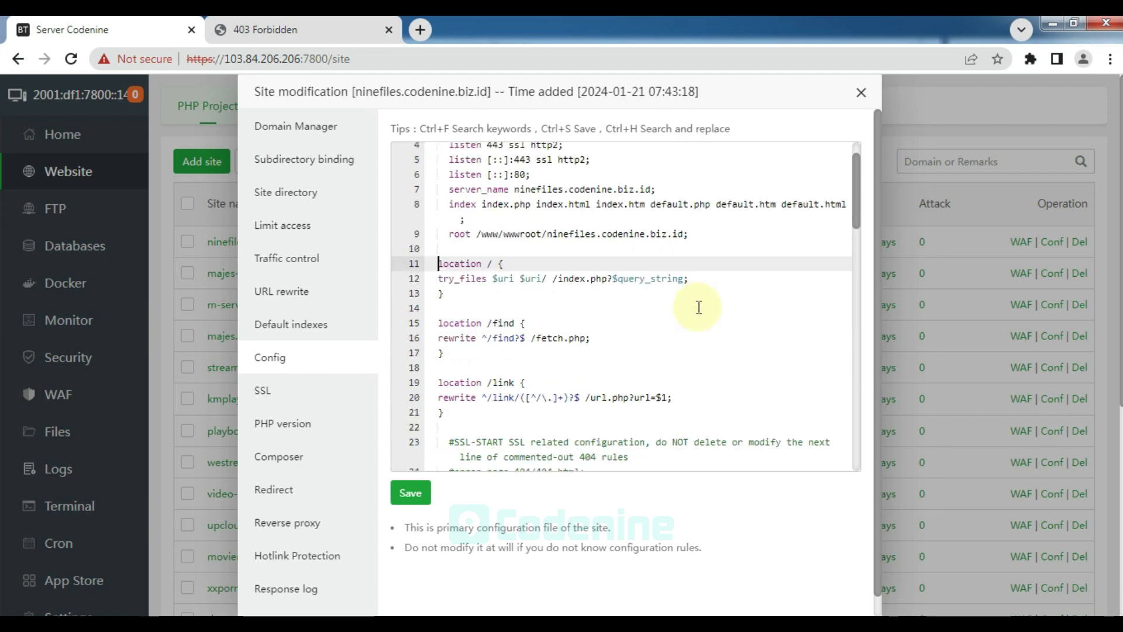
left_click(413, 494)
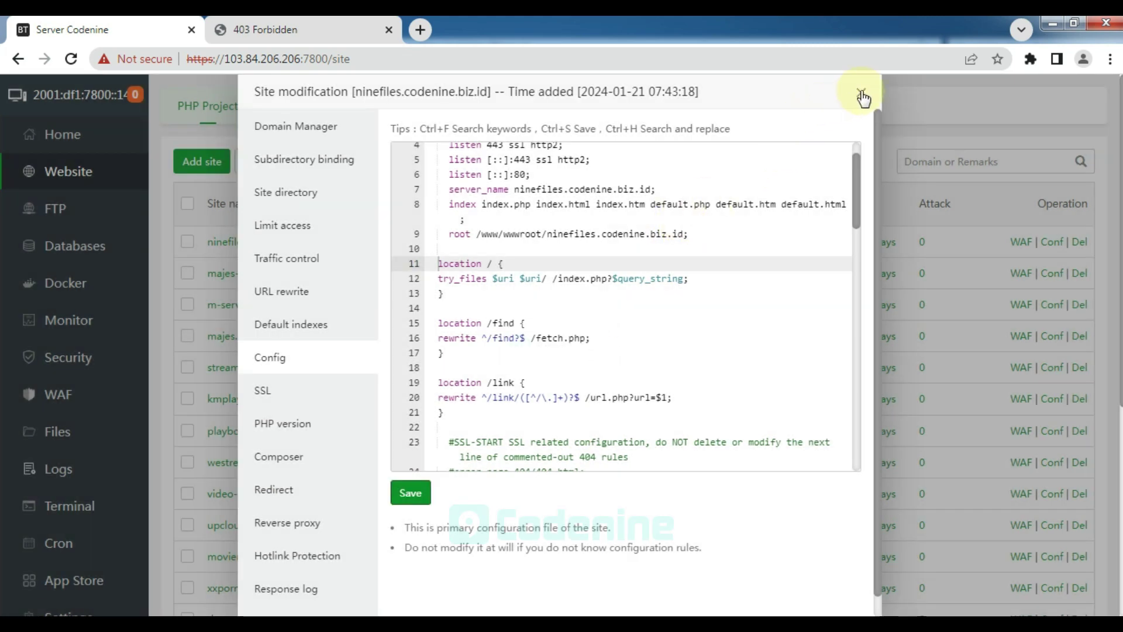
left_click(862, 93)
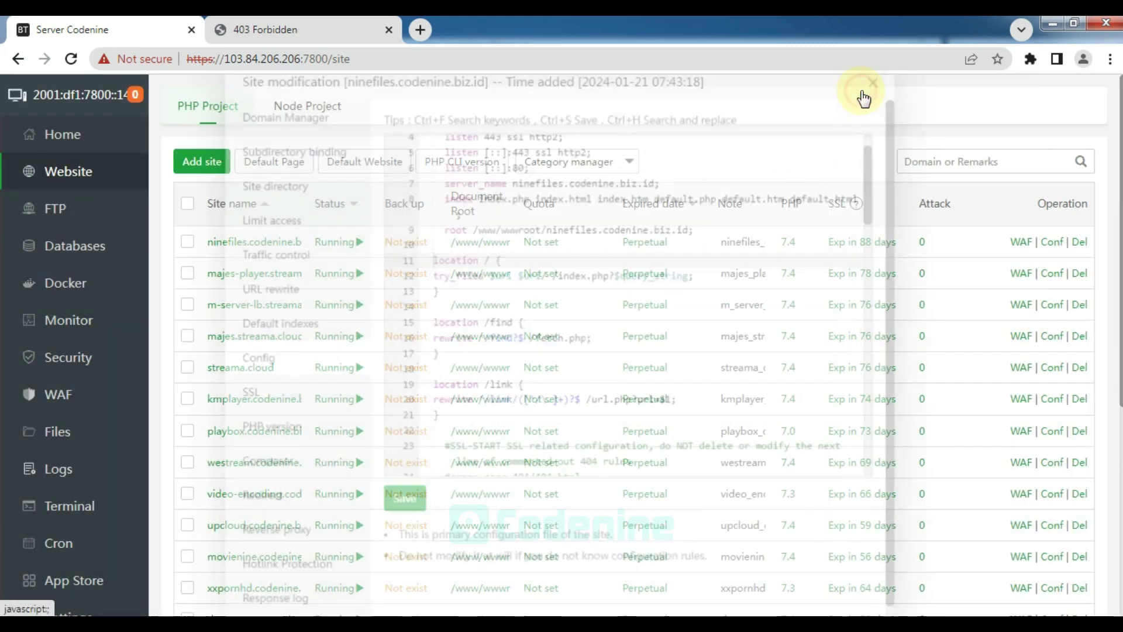
Step: Reload the ninefiles.codenine.biz.id page to check it, and go back to the server panel's home page
left_click(258, 29)
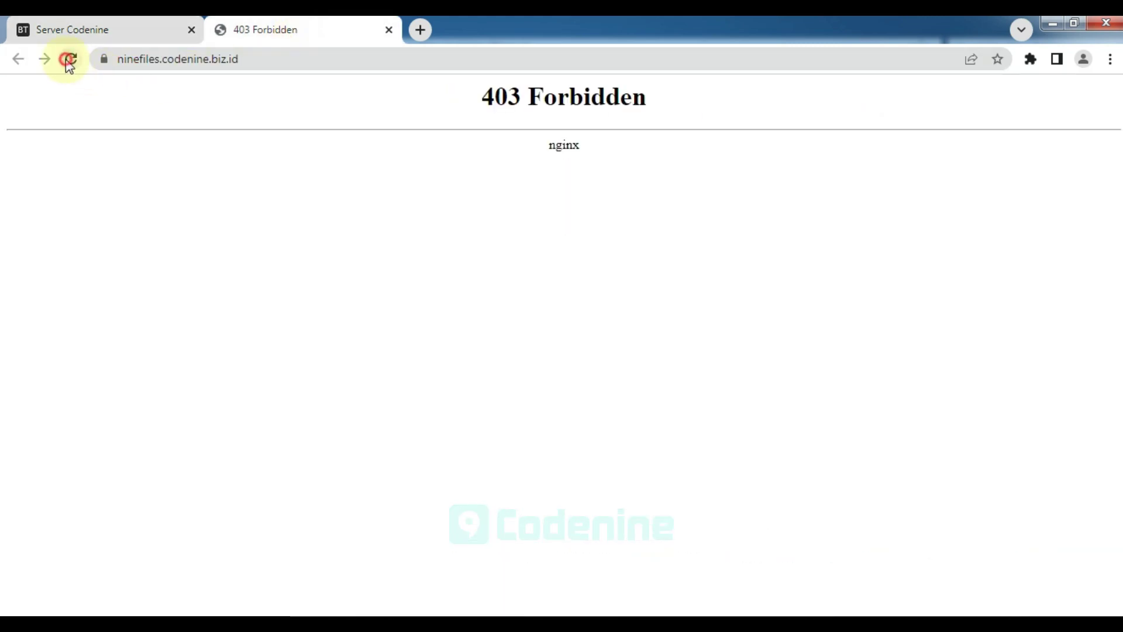
left_click(69, 60)
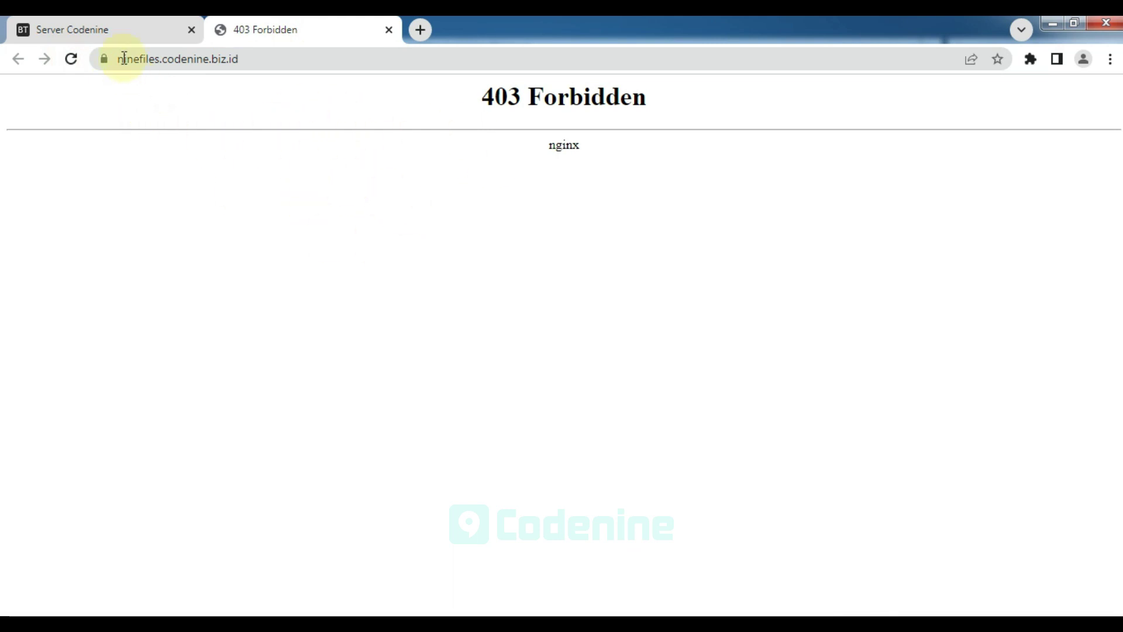
left_click(117, 30)
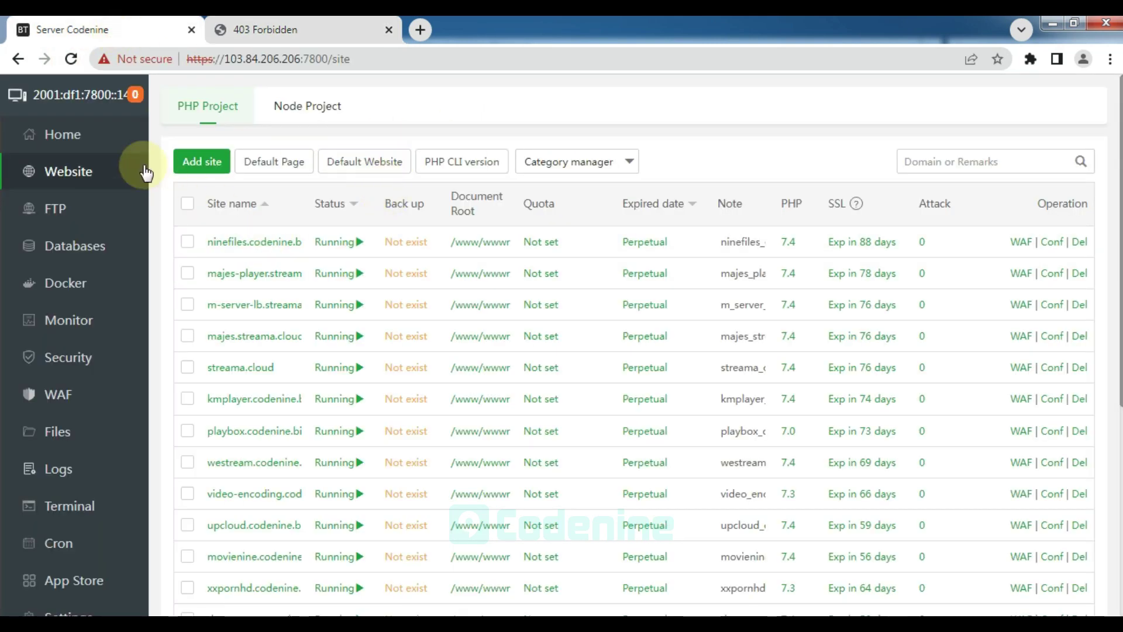
left_click(85, 136)
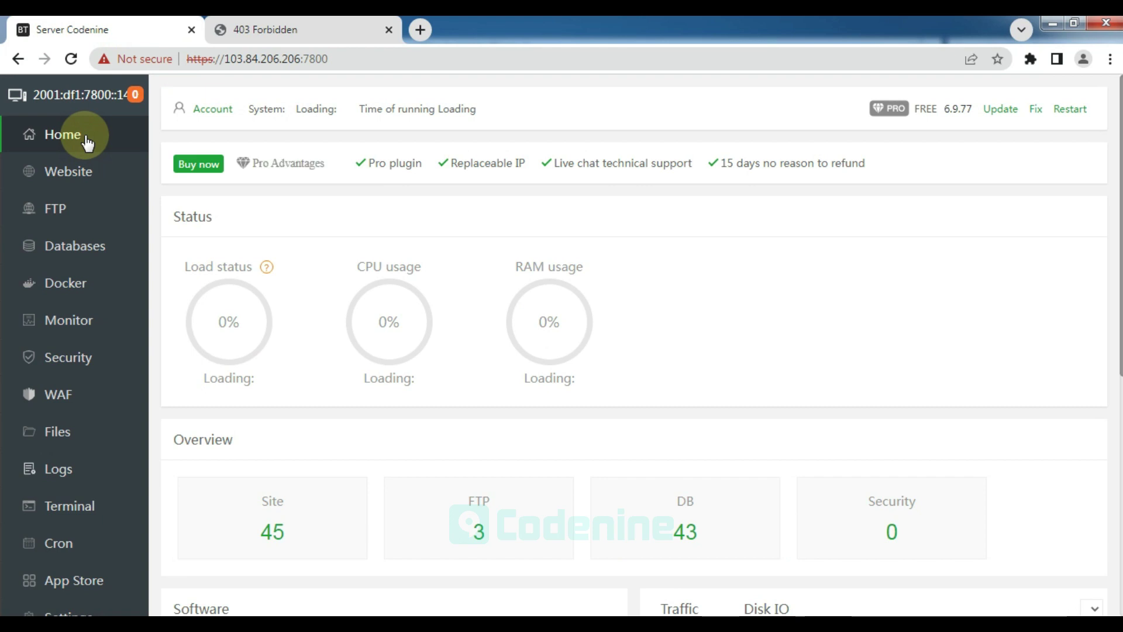
Step: Switch to the installation notes and compare item 3 with the ZIP archive in the extracted package's Upload Main Script folder
key("alt+Tab")
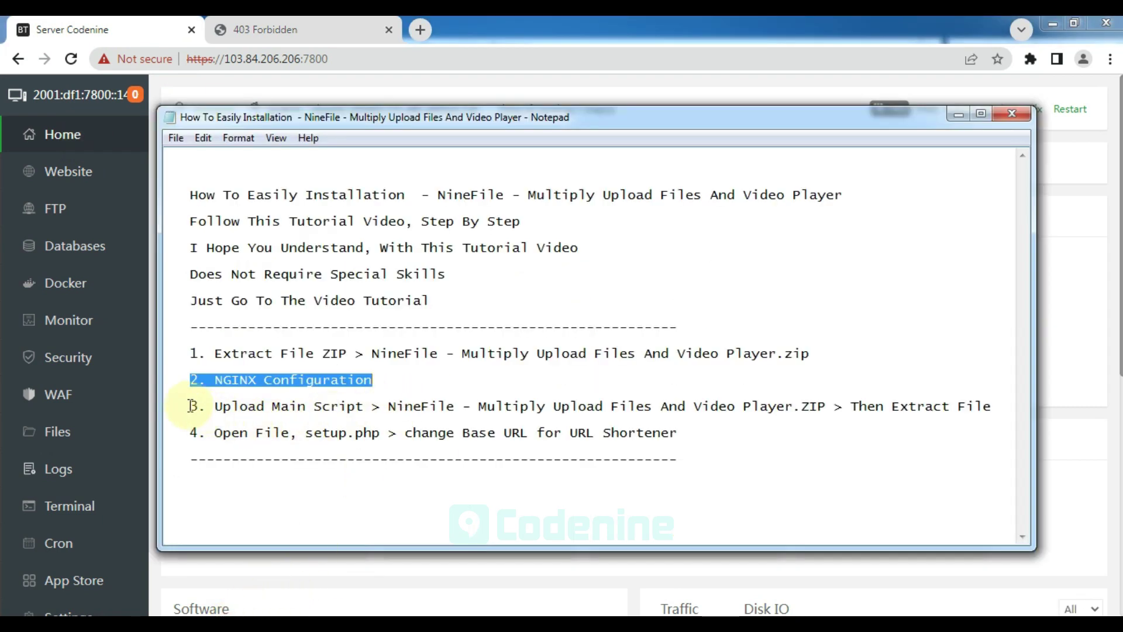
left_click_drag(191, 406, 339, 408)
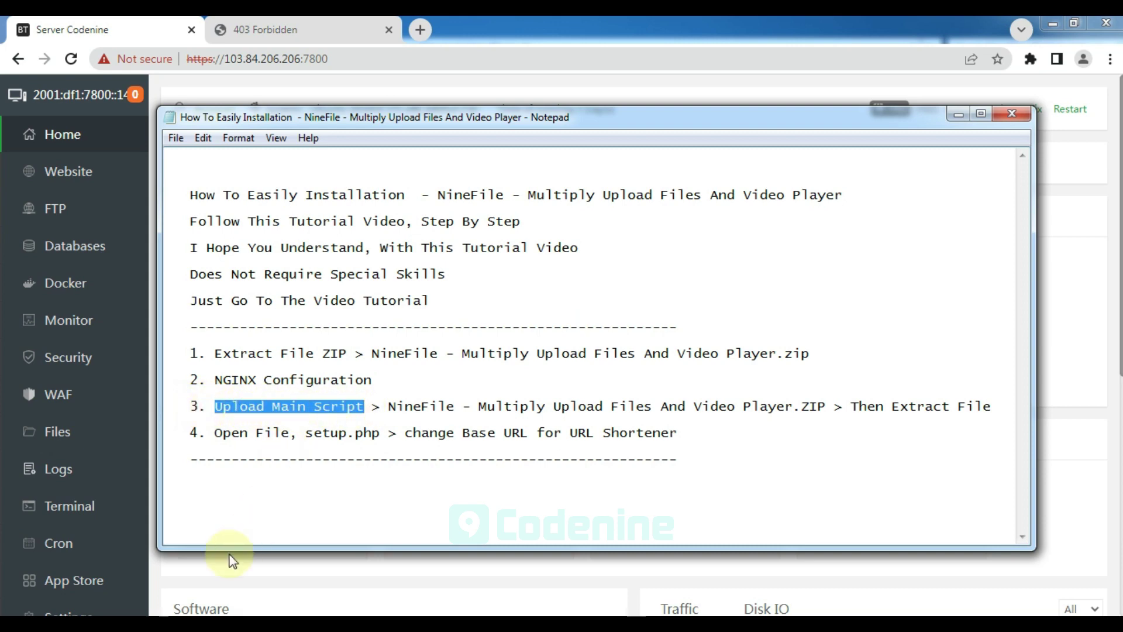
left_click(135, 612)
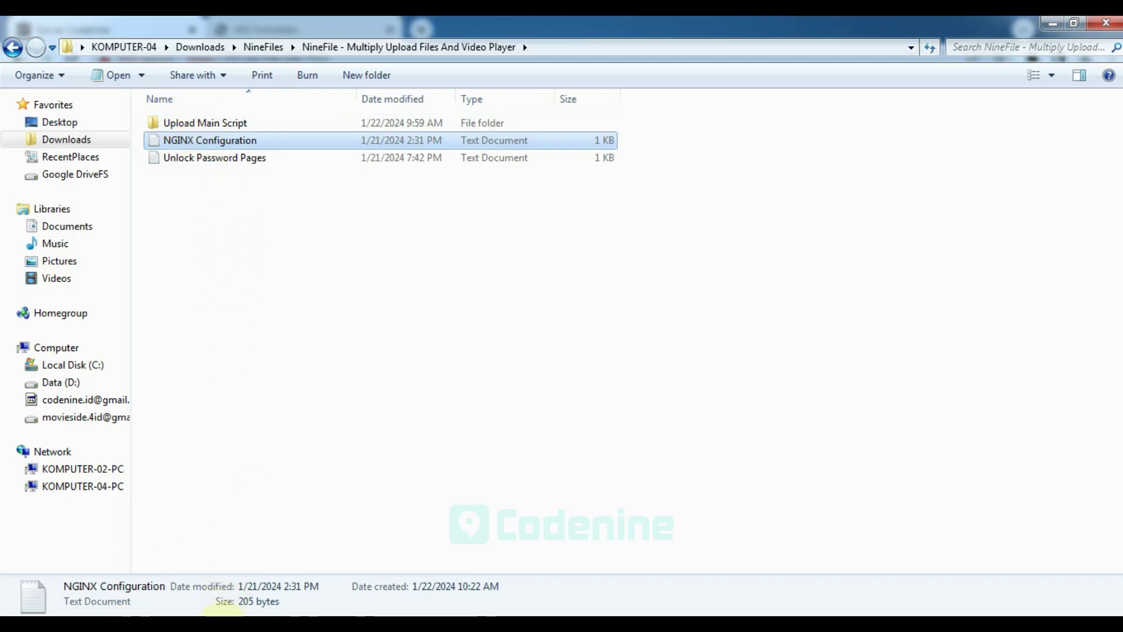
left_click(224, 612)
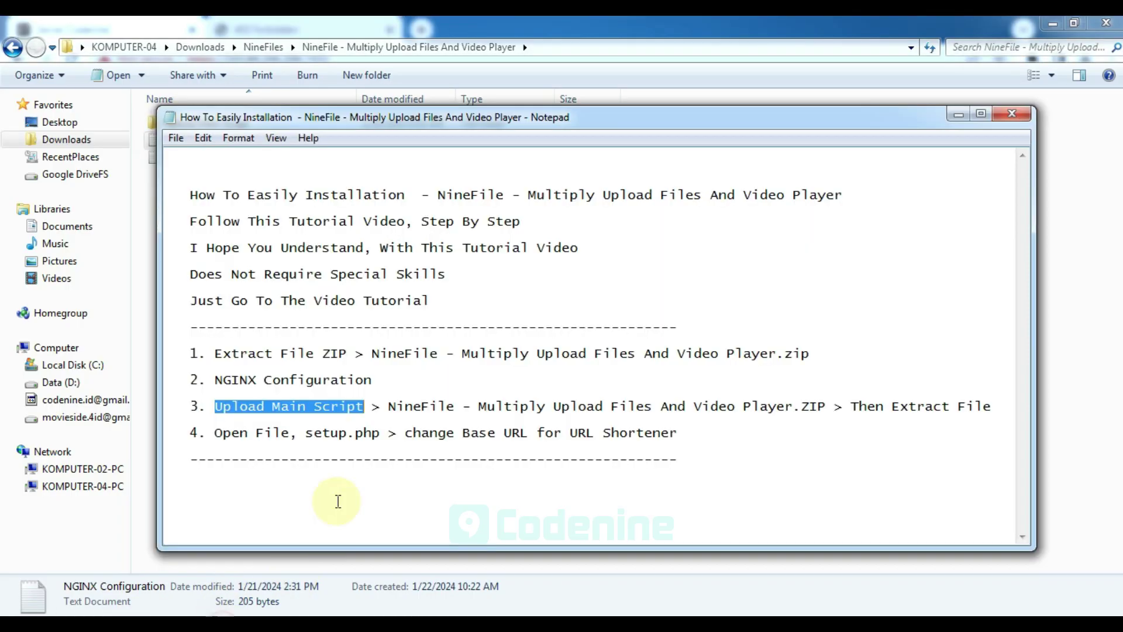
left_click(325, 562)
double_click(228, 122)
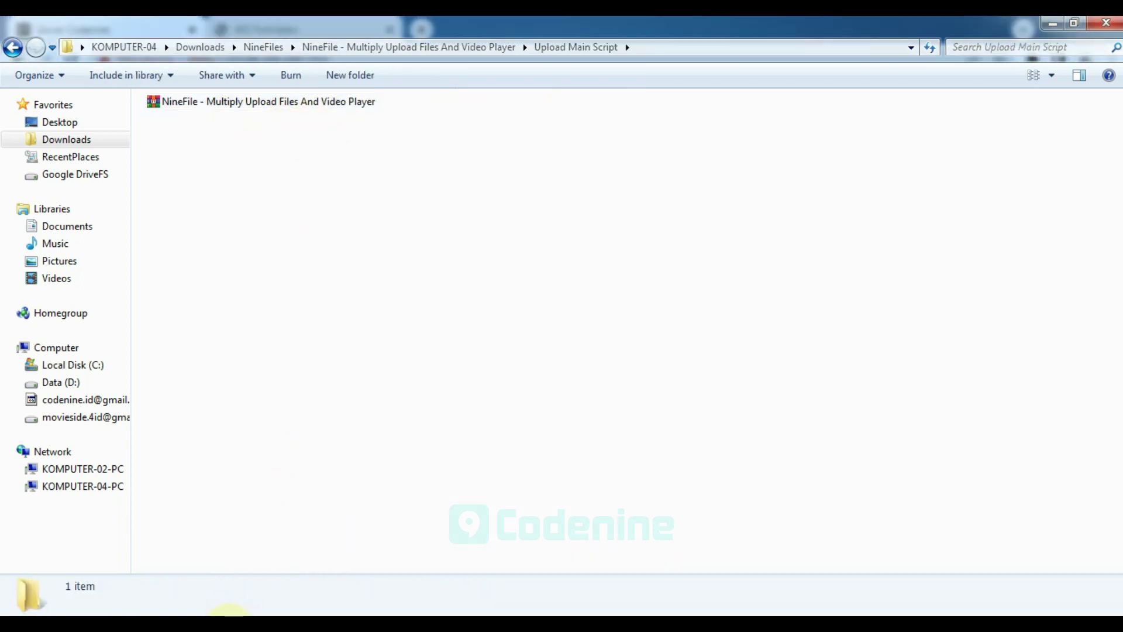
left_click(240, 611)
left_click_drag(389, 409, 822, 406)
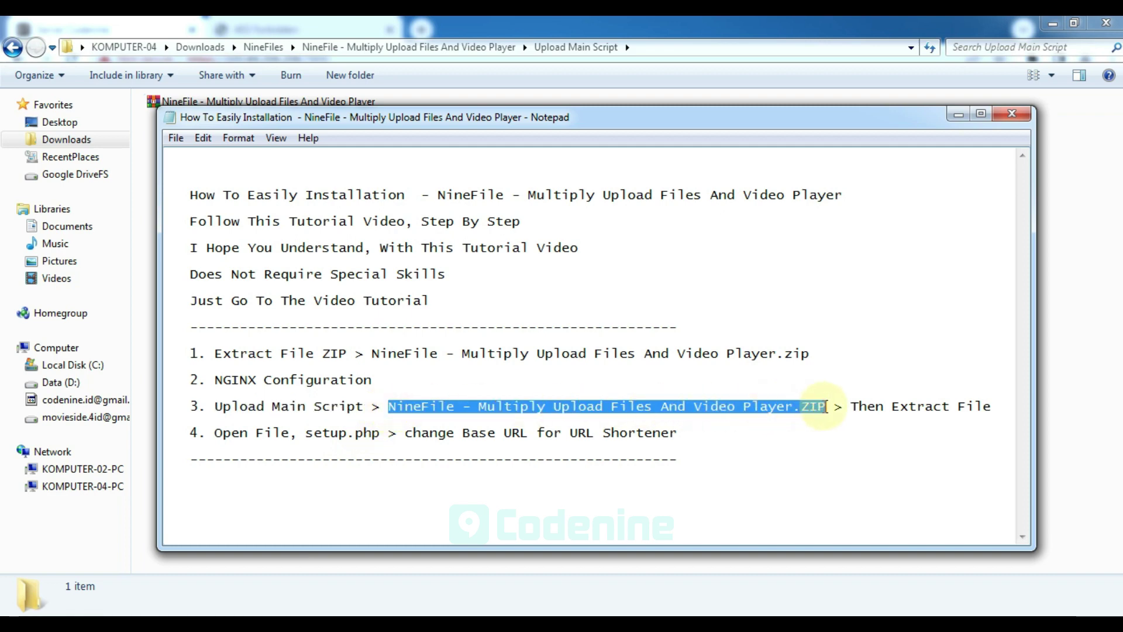
left_click(493, 567)
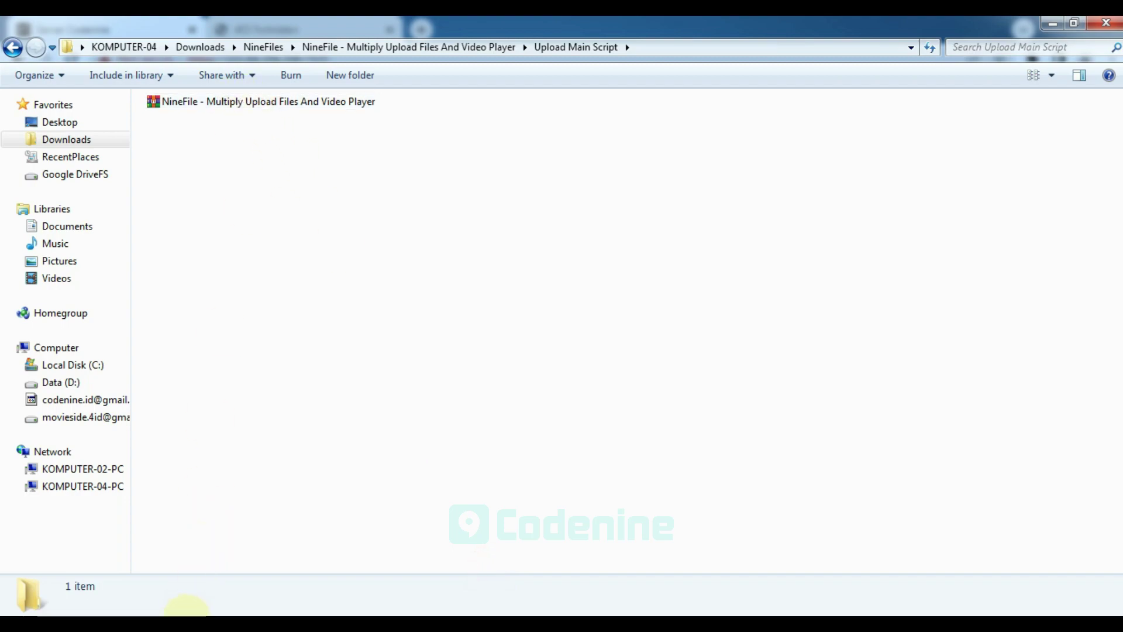
Step: Switch to the server panel in the browser, show the files of /www/wwwroot/ninefiles.codenine.biz.id and start choosing a file to upload
left_click(193, 608)
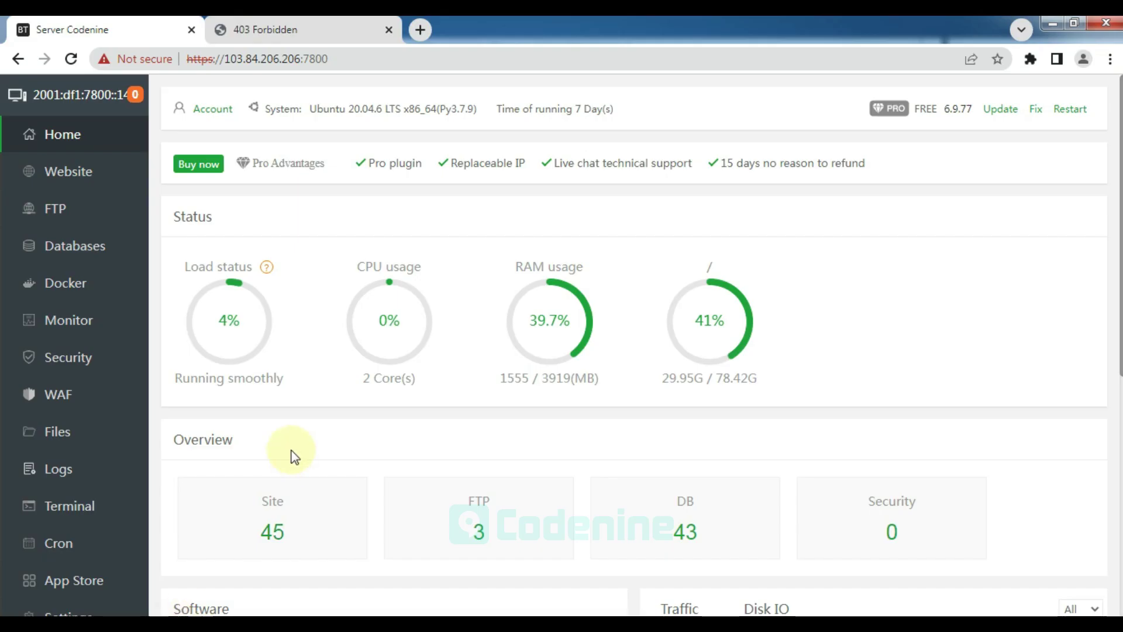
left_click(85, 436)
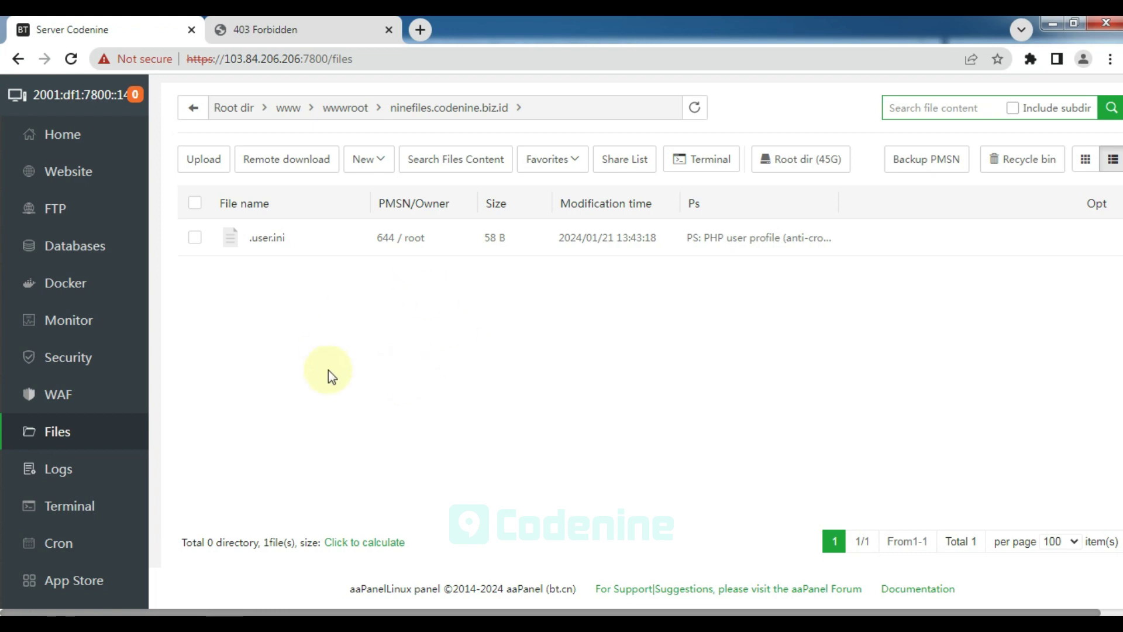
left_click(209, 161)
left_click(362, 154)
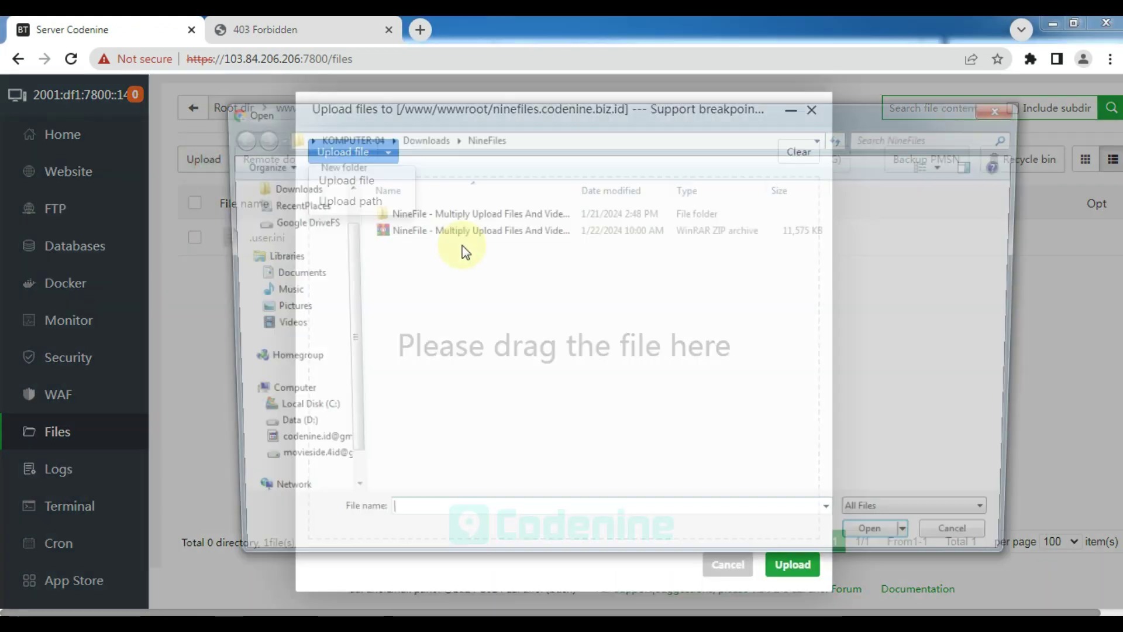
Step: Upload the NineFile - Multiply Upload Files And Video Player ZIP from the Upload Main Script folder and close the upload window
double_click(462, 212)
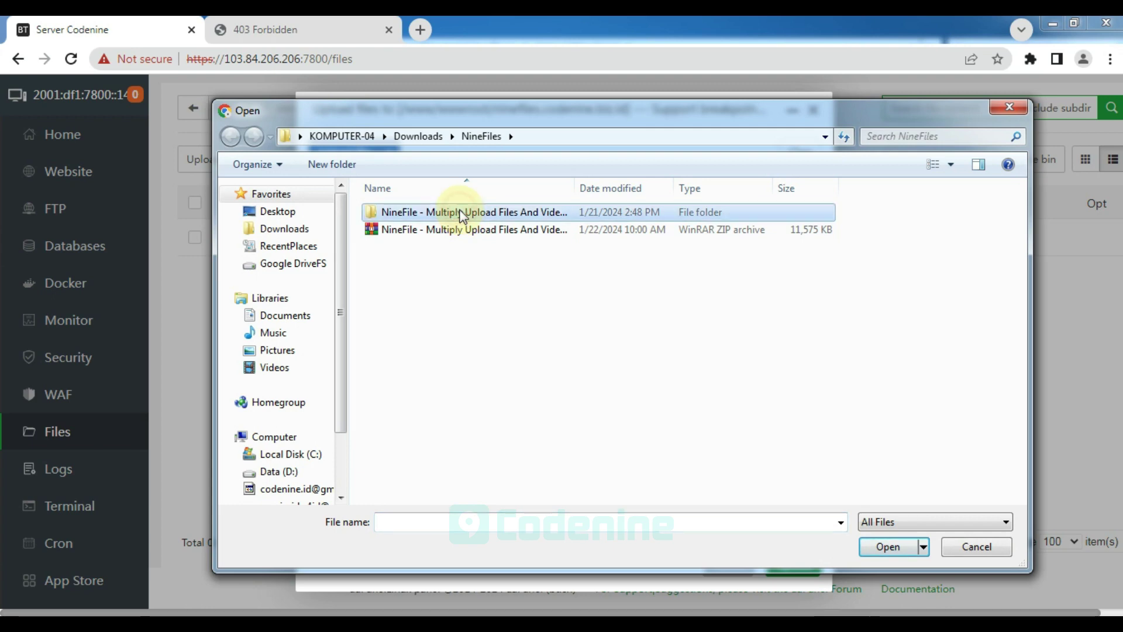
double_click(439, 214)
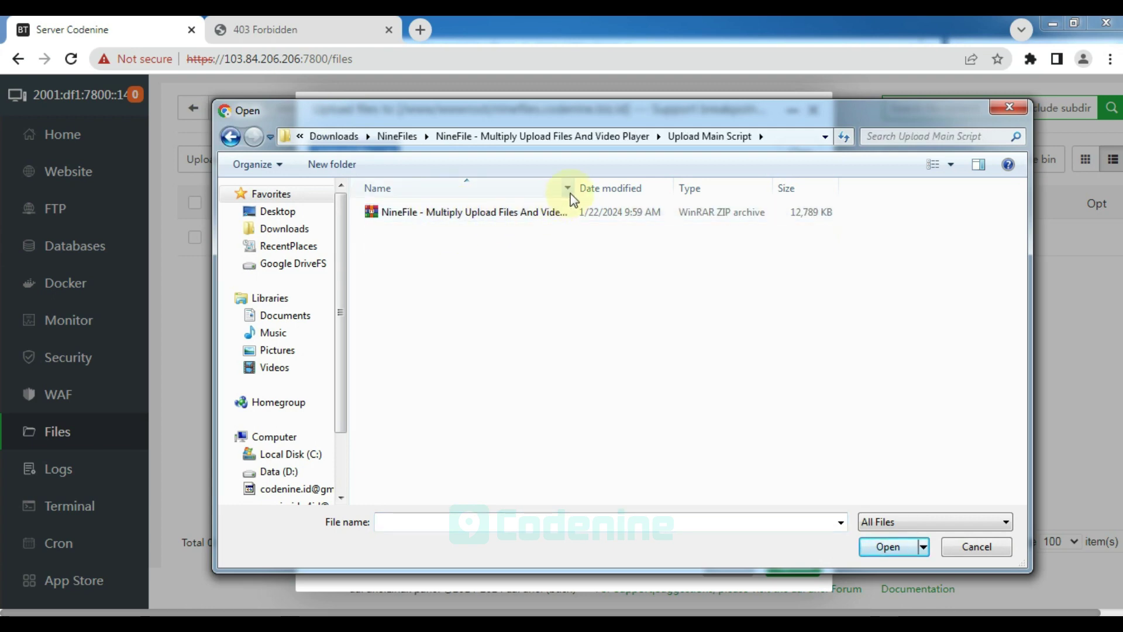
left_click_drag(575, 185, 669, 188)
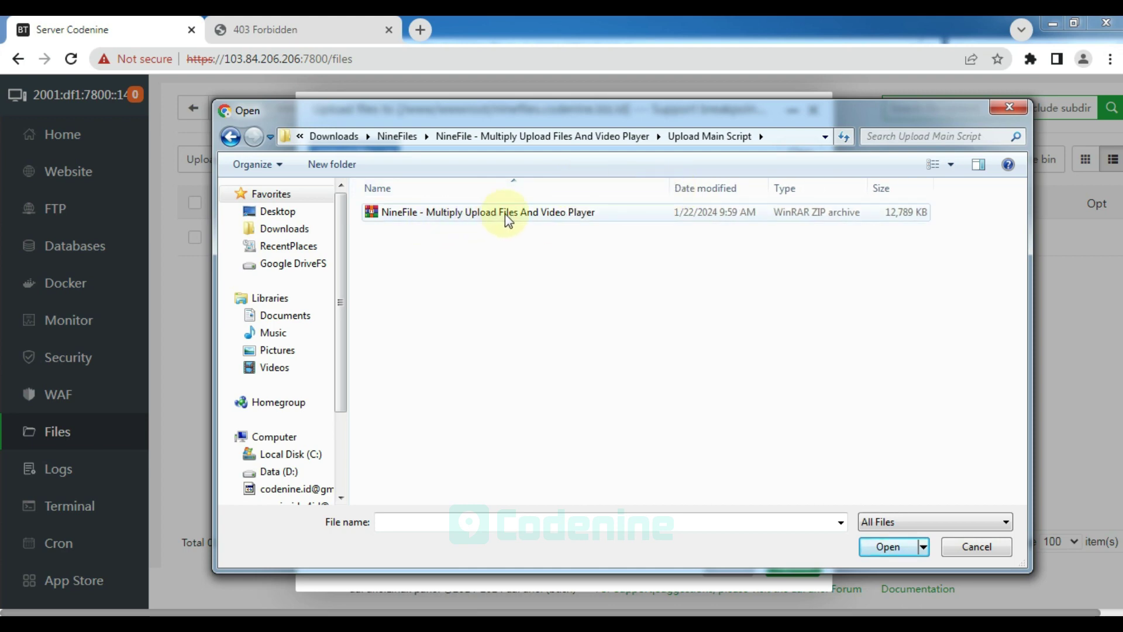
left_click(479, 216)
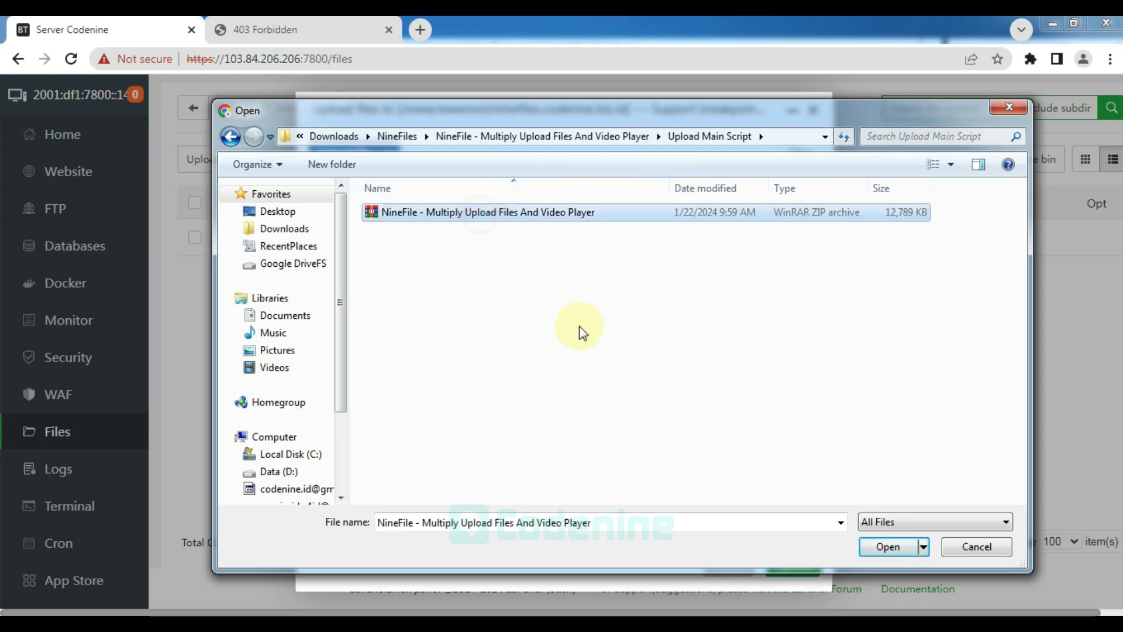
left_click(889, 546)
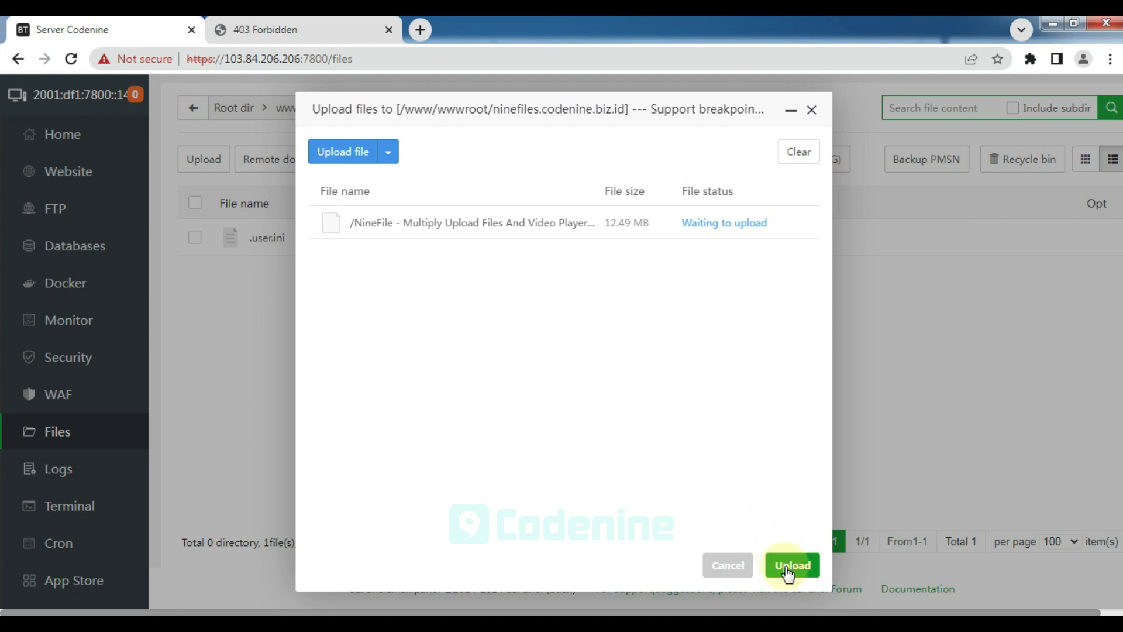
left_click(791, 565)
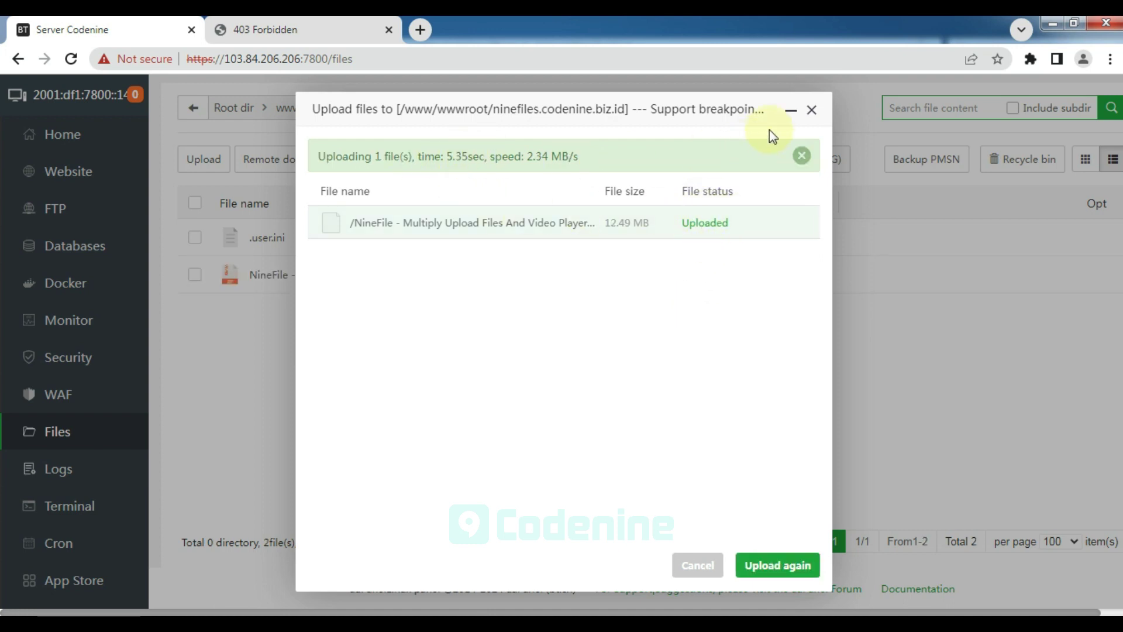
left_click(811, 110)
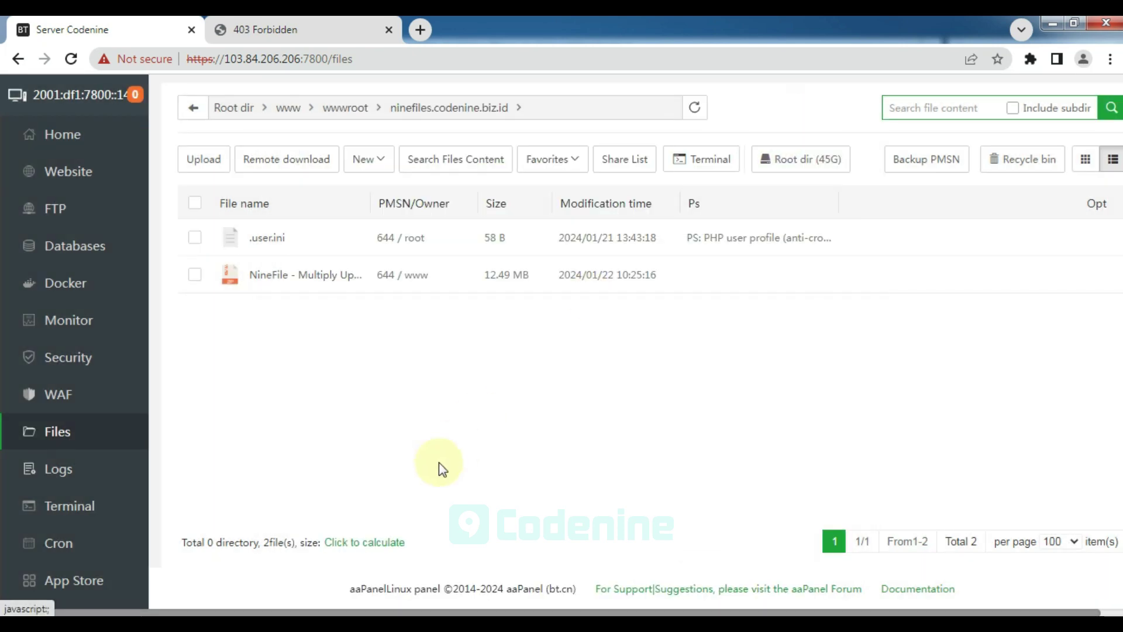
Step: Switch to the installation notes, check the extraction instruction at the end of item 3, and return to the server panel's files
left_click(246, 615)
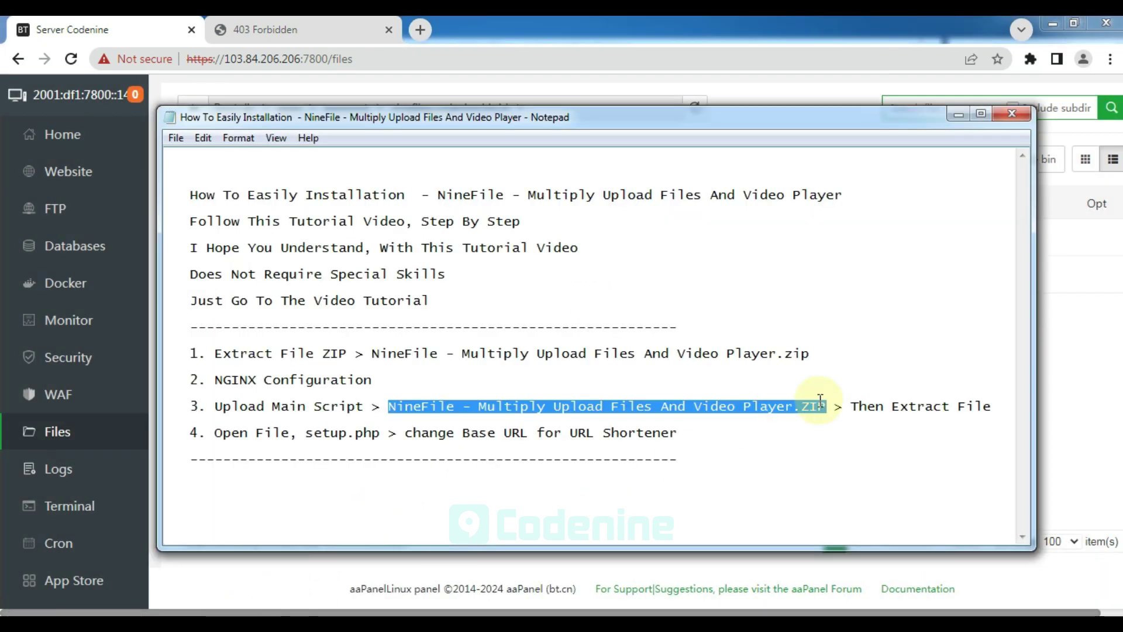
left_click_drag(848, 406, 993, 405)
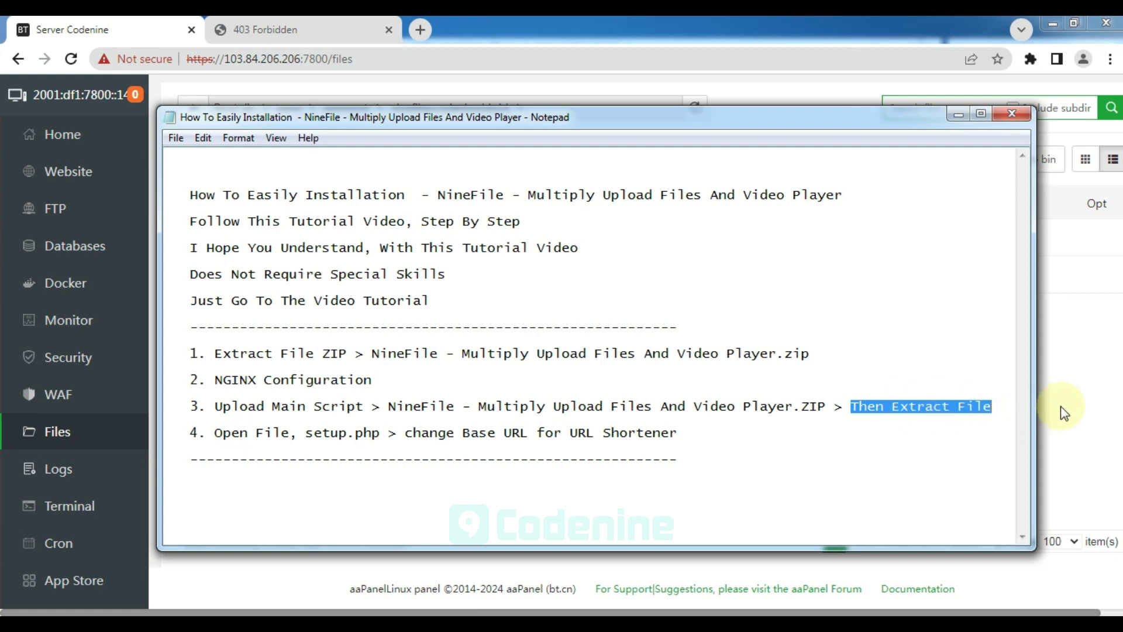
left_click(1065, 350)
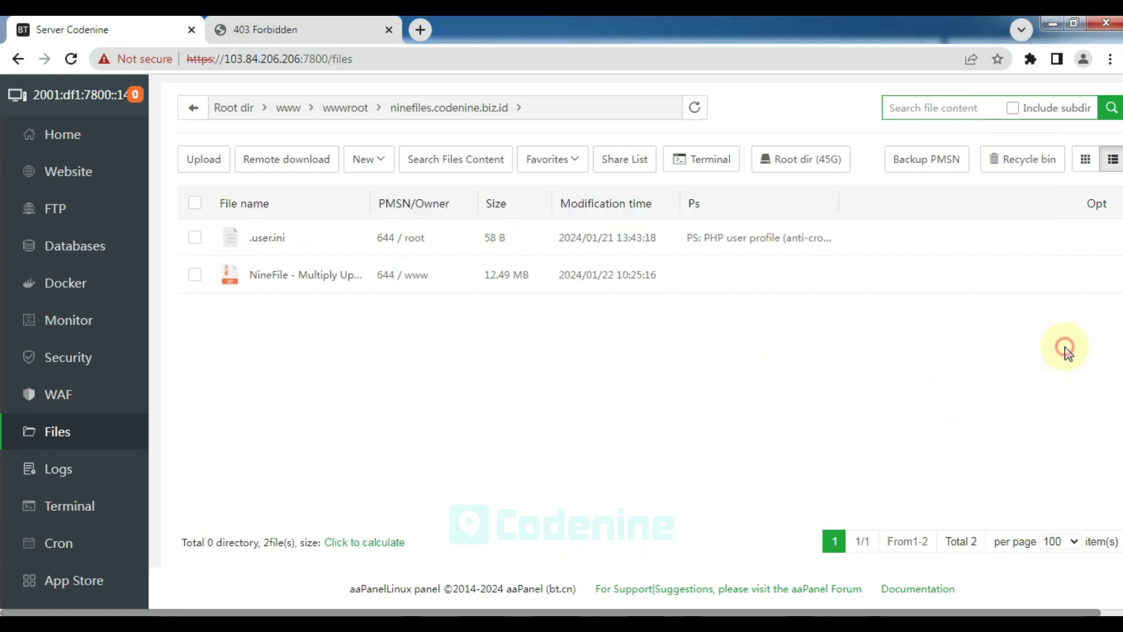
Step: Unzip the uploaded NineFile archive into /www/wwwroot/ninefiles.codenine.biz.id with UTF-8 encoding and no password
right_click(302, 286)
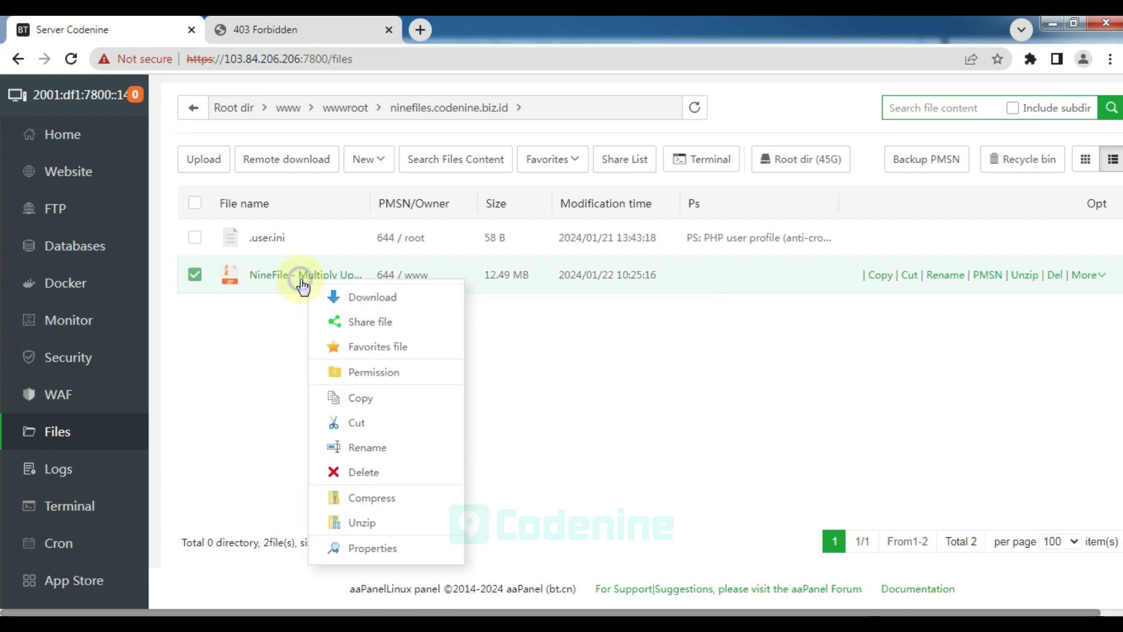
left_click(356, 519)
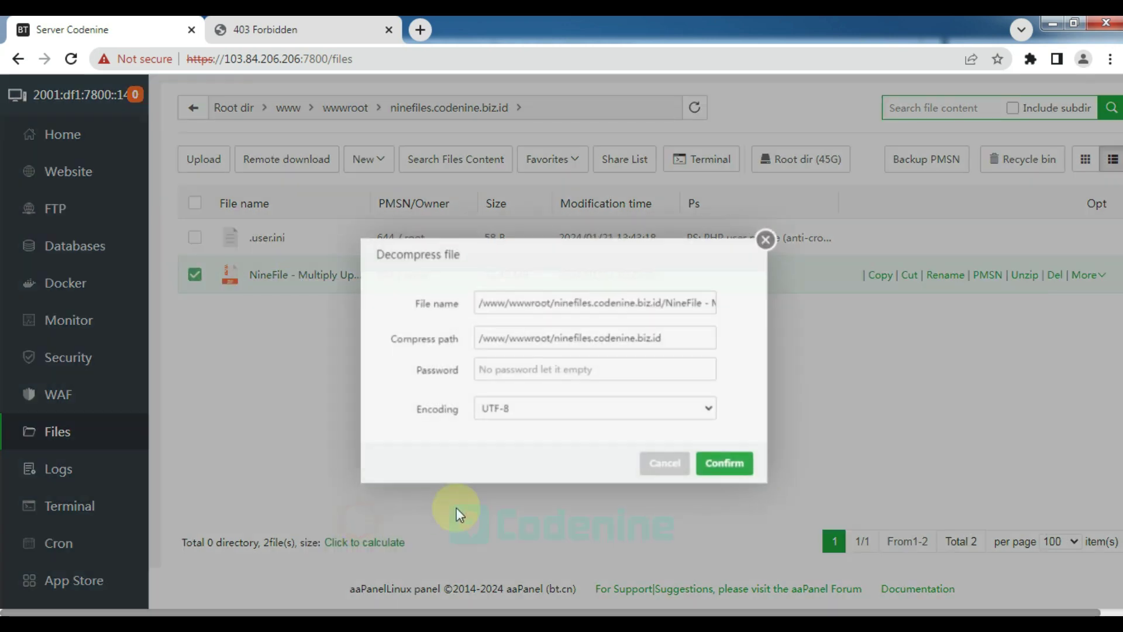
left_click(725, 465)
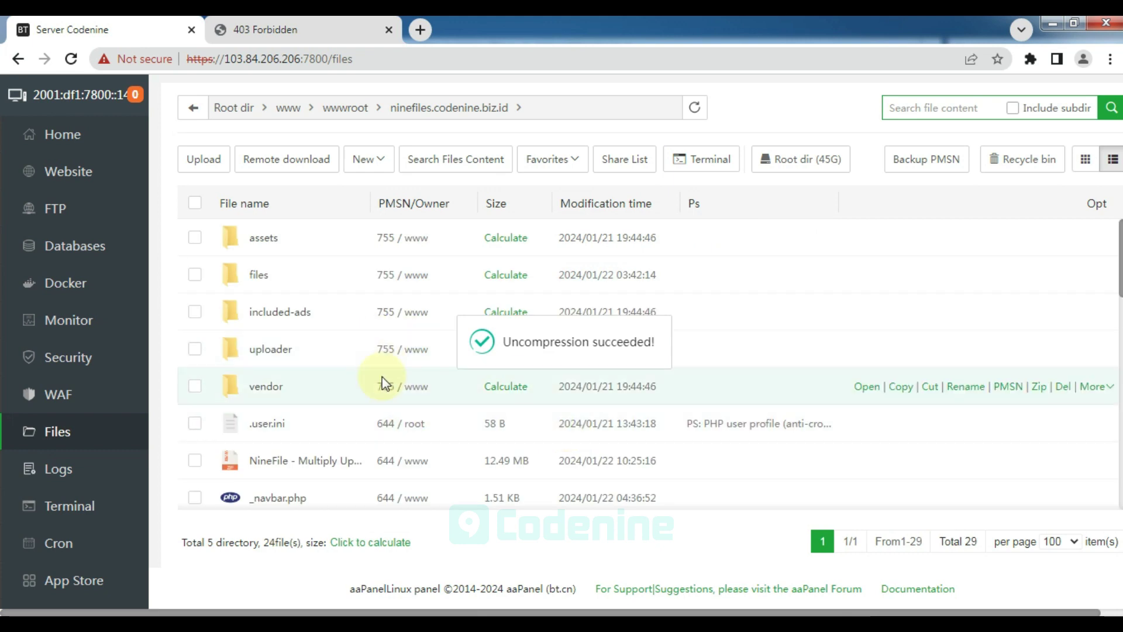
Step: Delete the uploaded NineFile - Multiply Upload Files And Video Player.zip from the ninefiles.codenine.biz.id folder
scroll(332, 475, "down", 6)
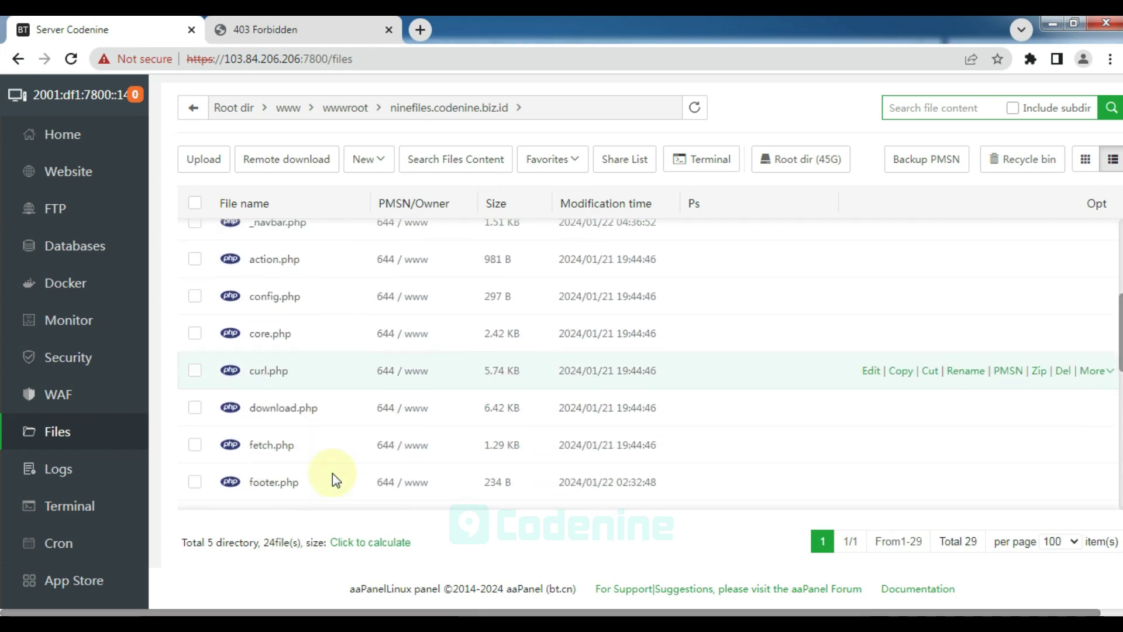
scroll(328, 452, "up", 3)
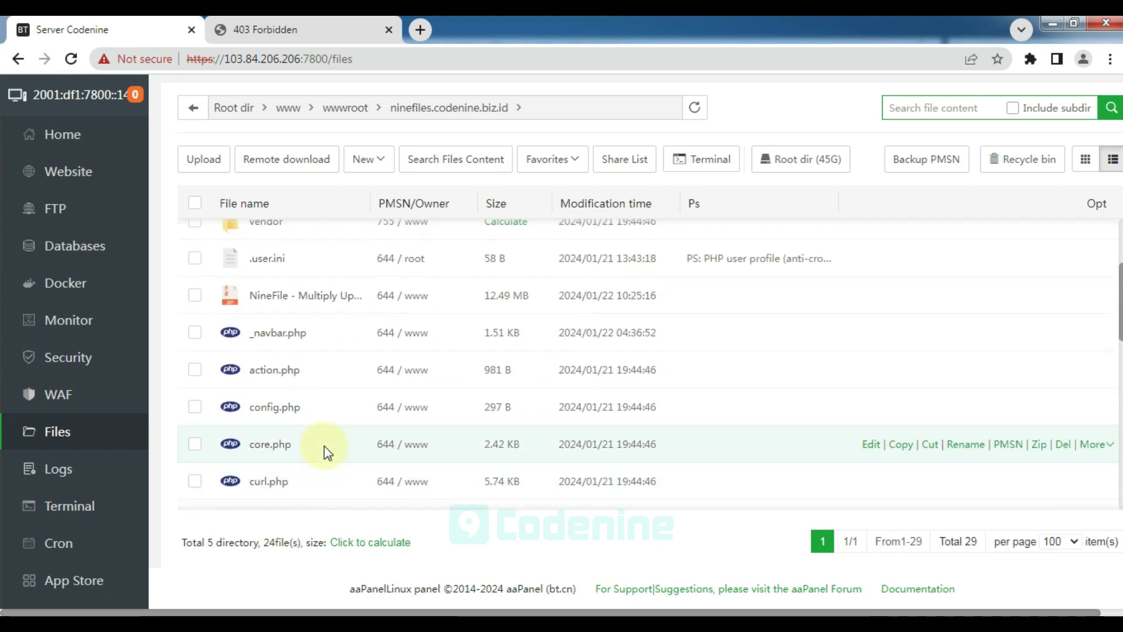
right_click(293, 298)
left_click(364, 487)
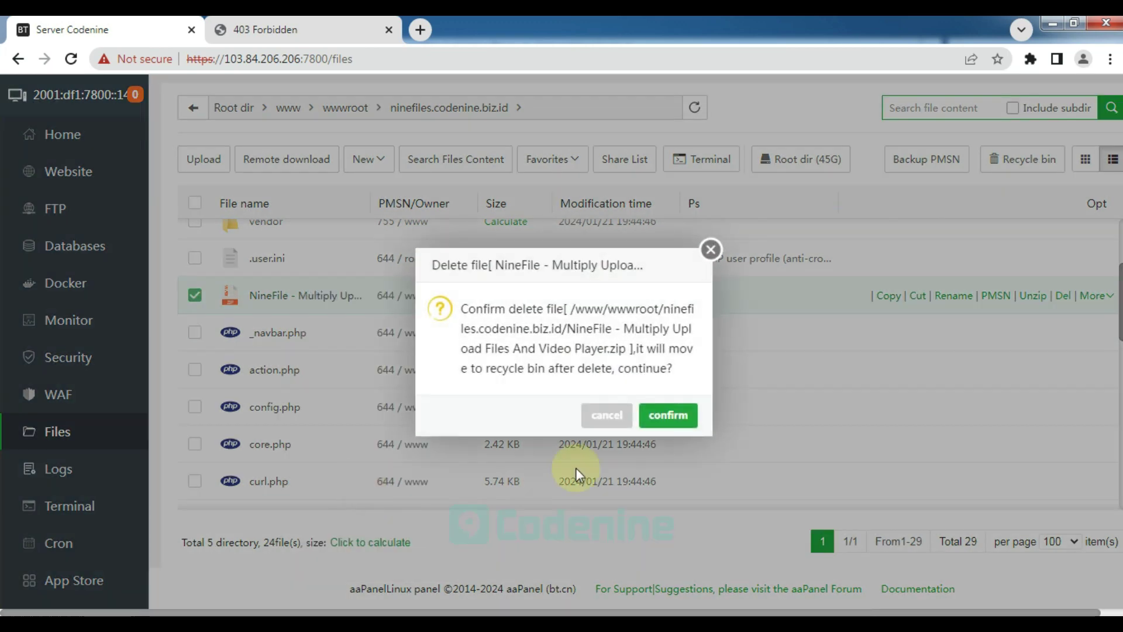
left_click(667, 416)
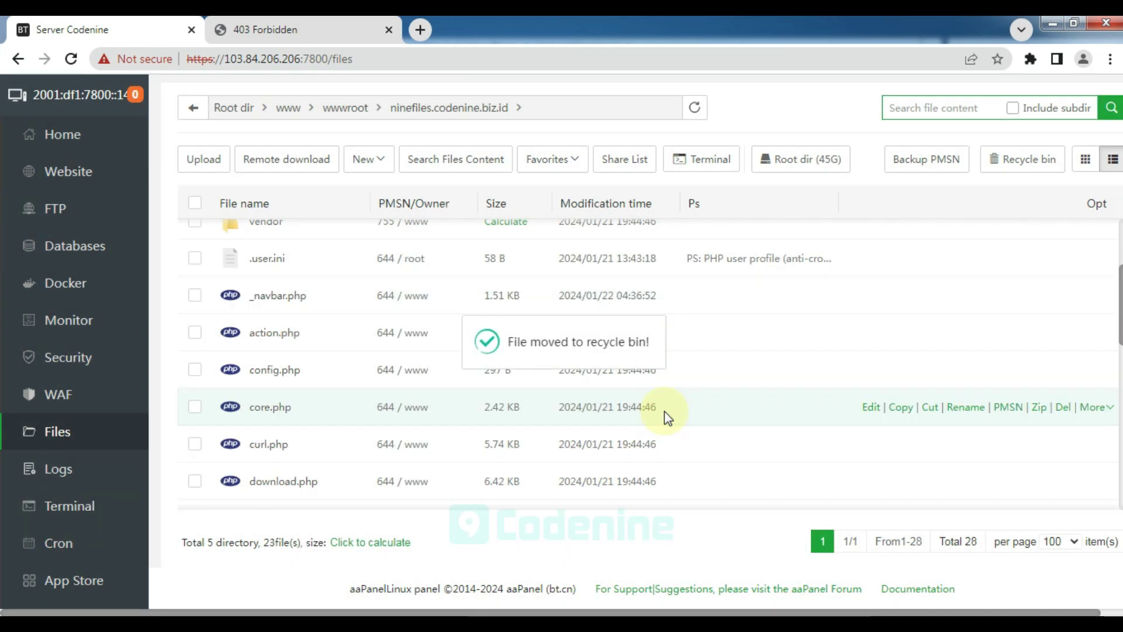
Step: Switch to the installation notes, check the file named in item 4, and return to the server panel's files
left_click(223, 629)
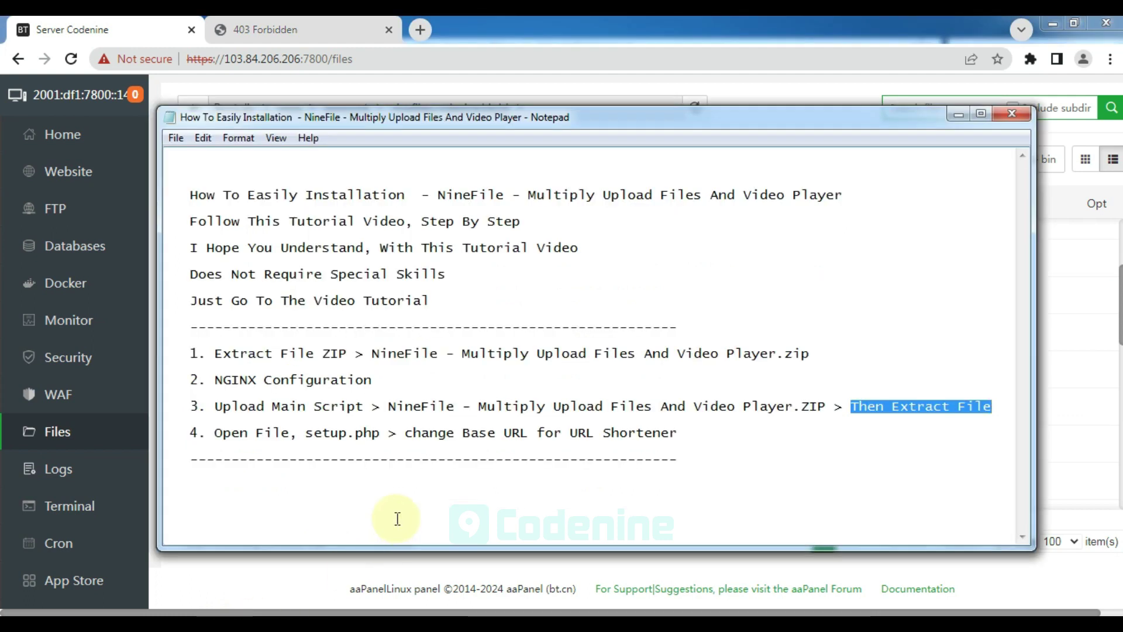
left_click(193, 433)
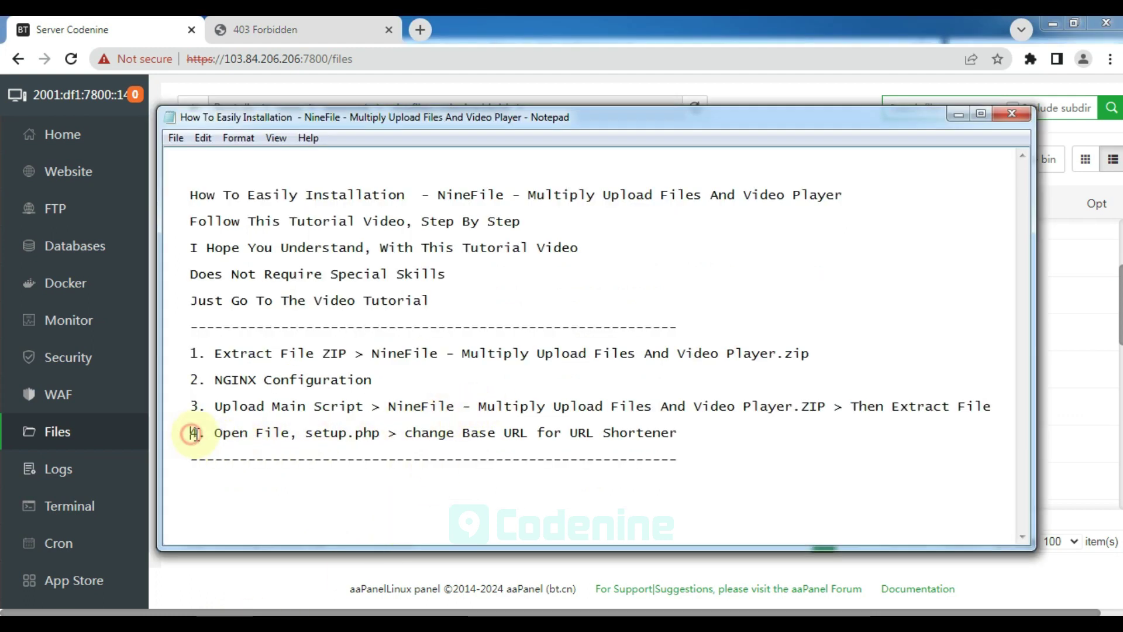
left_click_drag(193, 433, 378, 437)
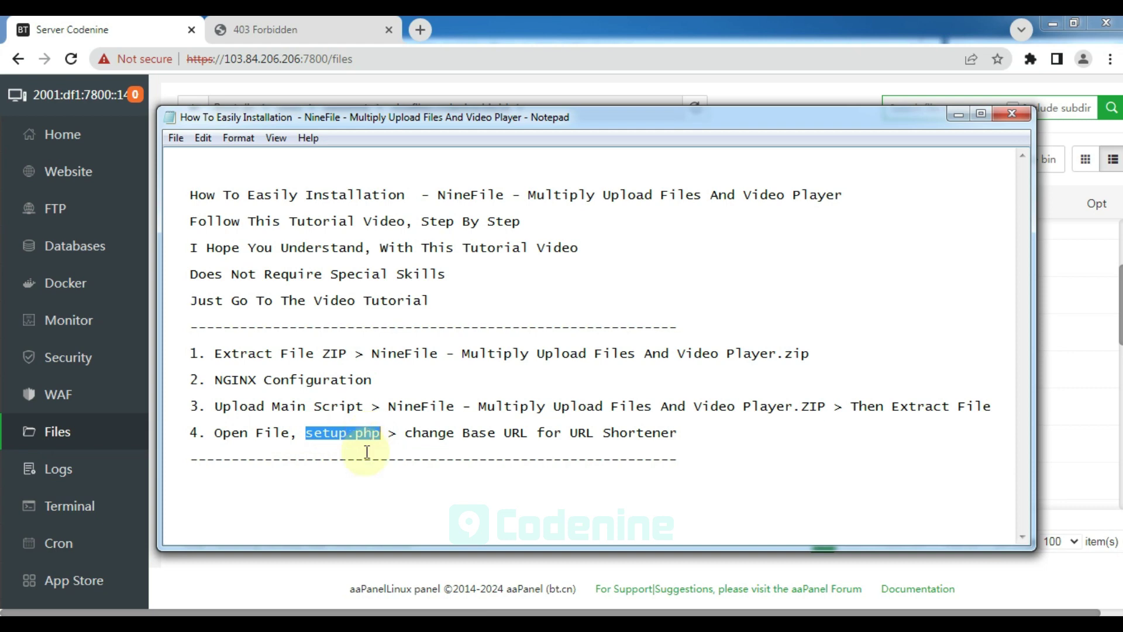
left_click(292, 576)
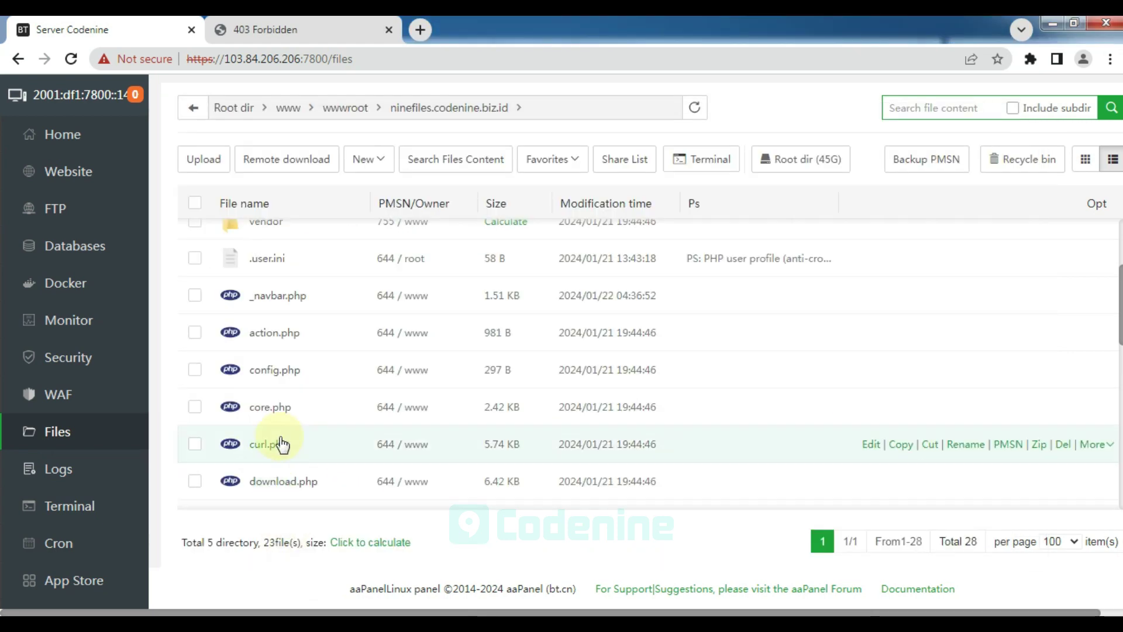
Step: Open setup.php from the ninefiles.codenine.biz.id folder in the online text editor and maximize the editor
scroll(293, 431, "down", 3)
scroll(293, 427, "down", 2)
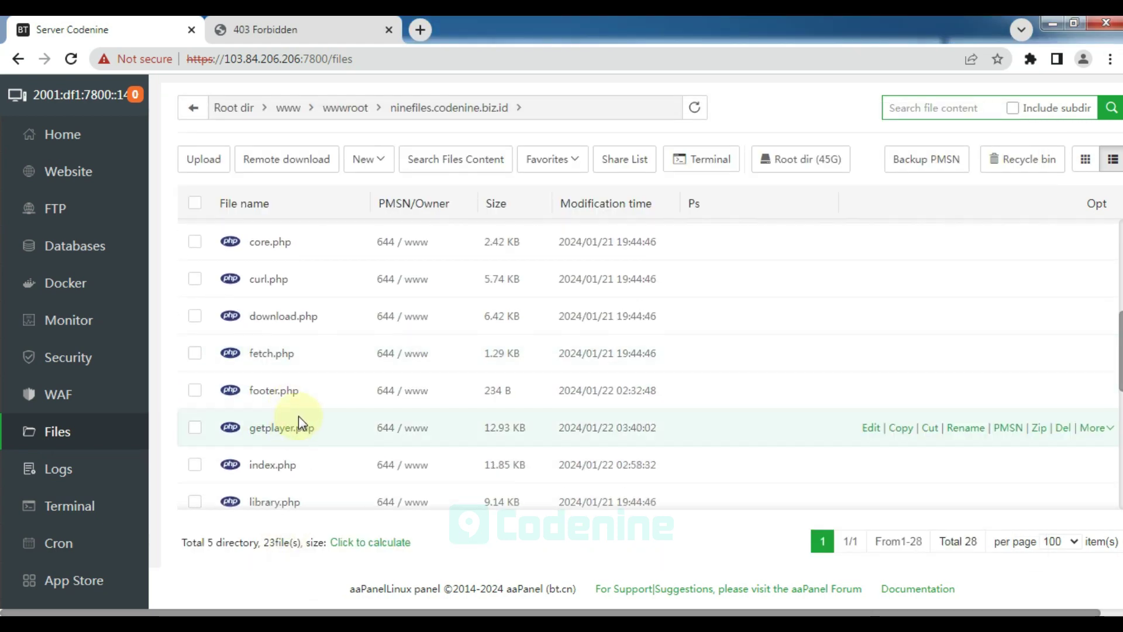
scroll(299, 419, "down", 4)
scroll(298, 419, "down", 2)
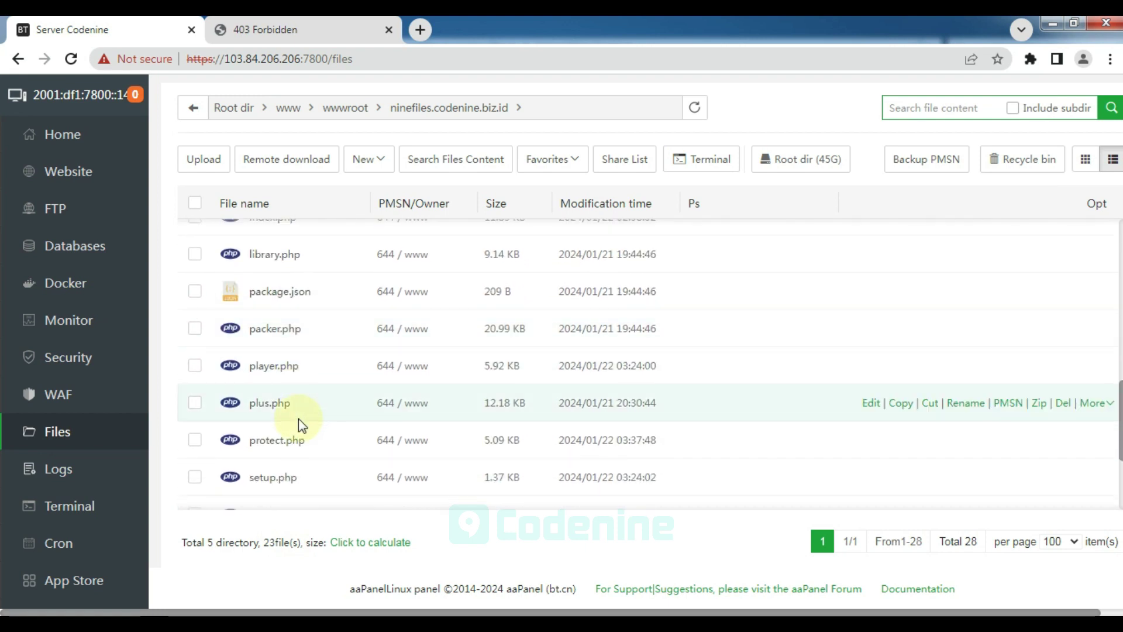
right_click(282, 481)
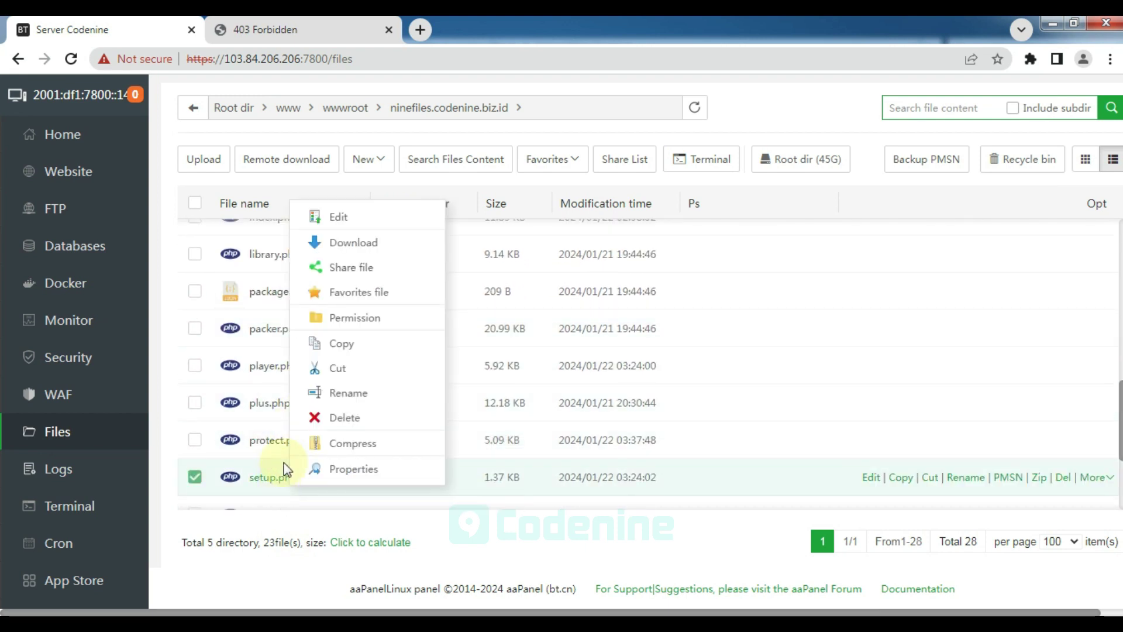
double_click(255, 476)
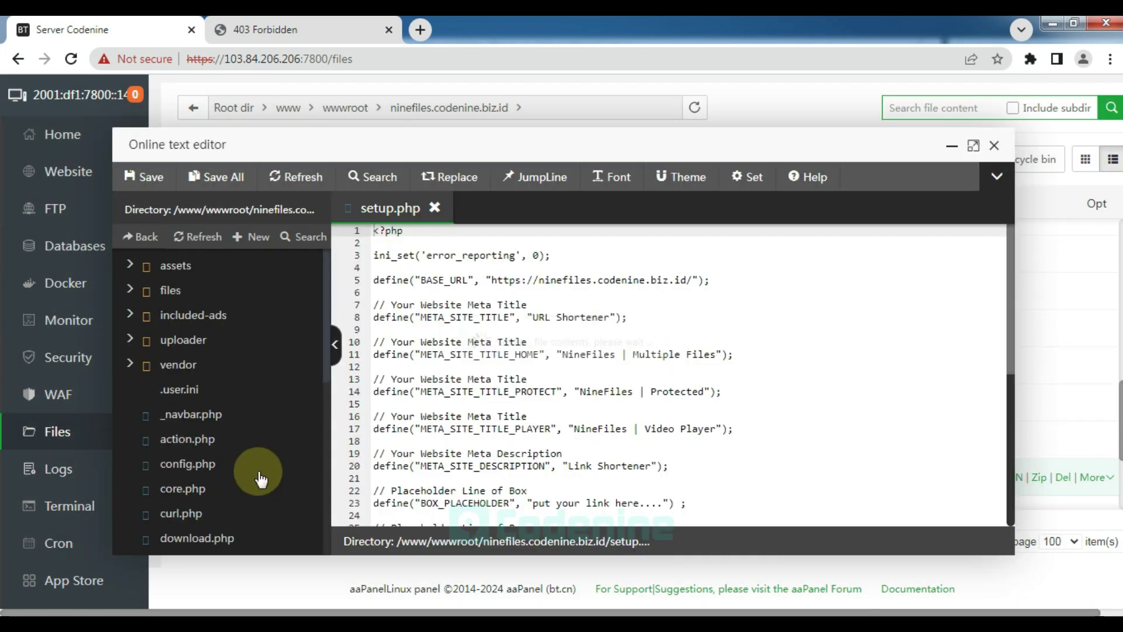
left_click(974, 146)
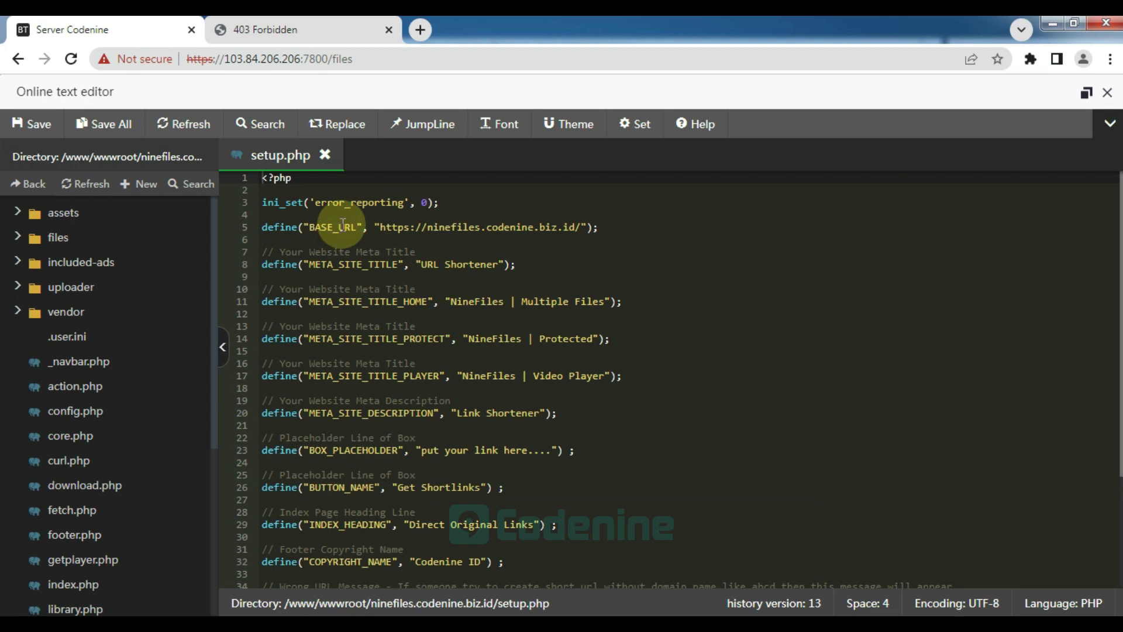
Step: Switch to the installation notes, check the Base URL instruction in item 4, and return to the open setup.php
left_click(252, 608)
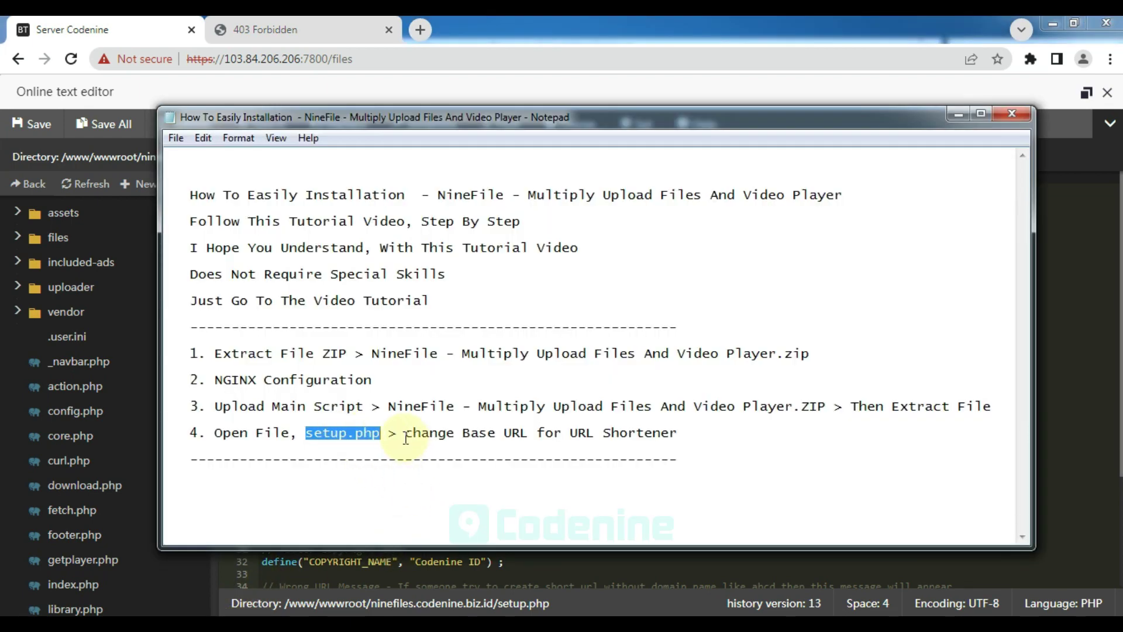
left_click_drag(404, 434, 527, 434)
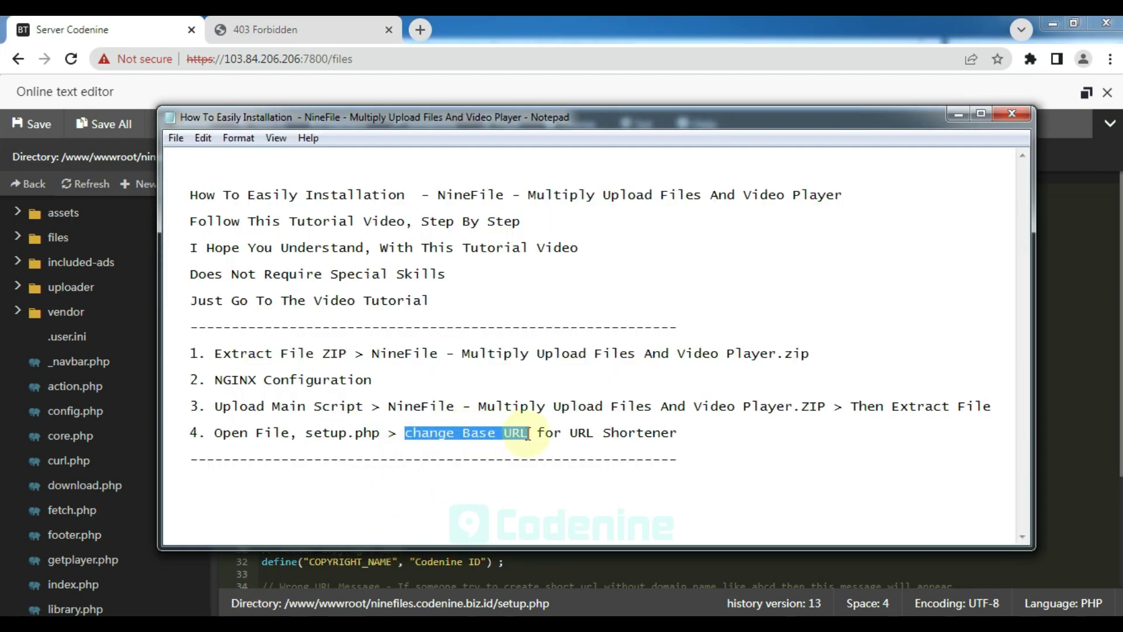
left_click(463, 561)
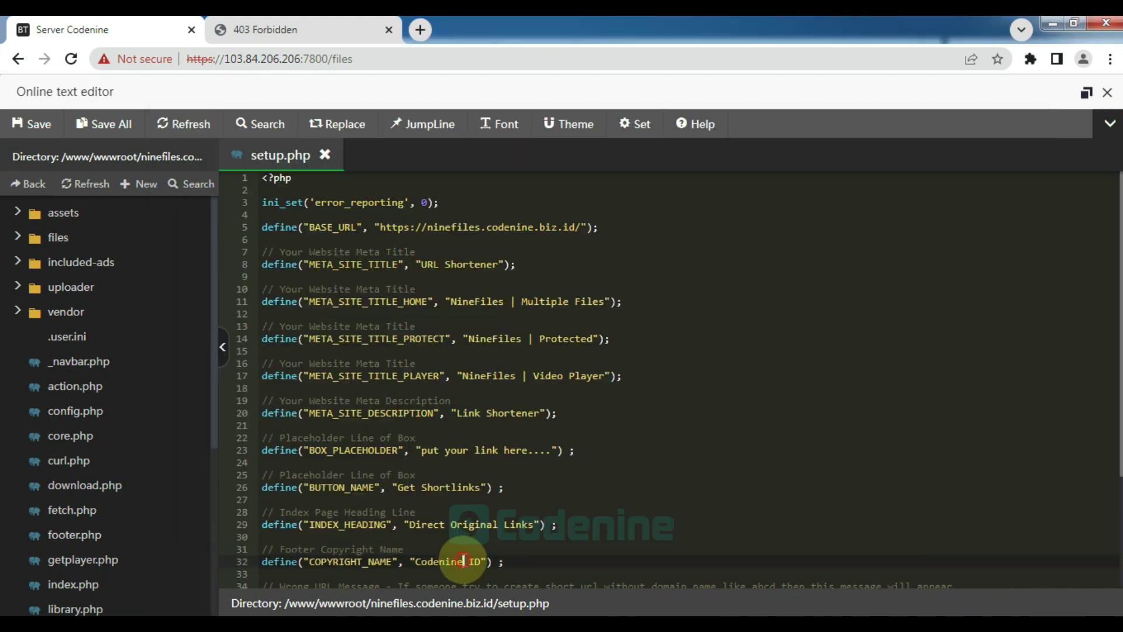
left_click(293, 29)
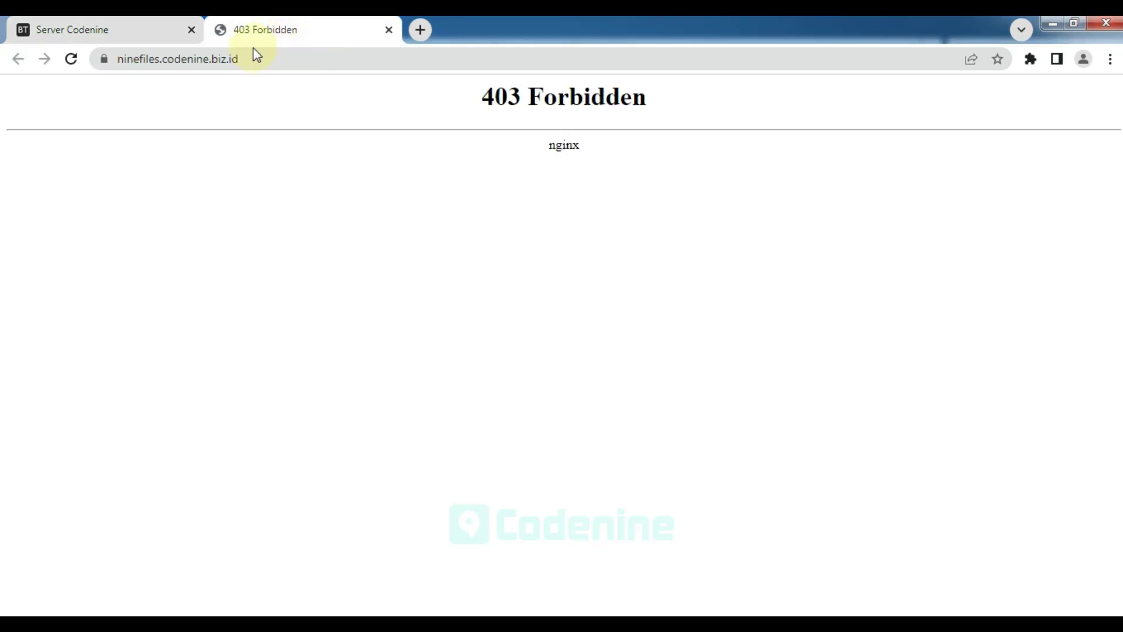
left_click(231, 58)
key("ctrl+c")
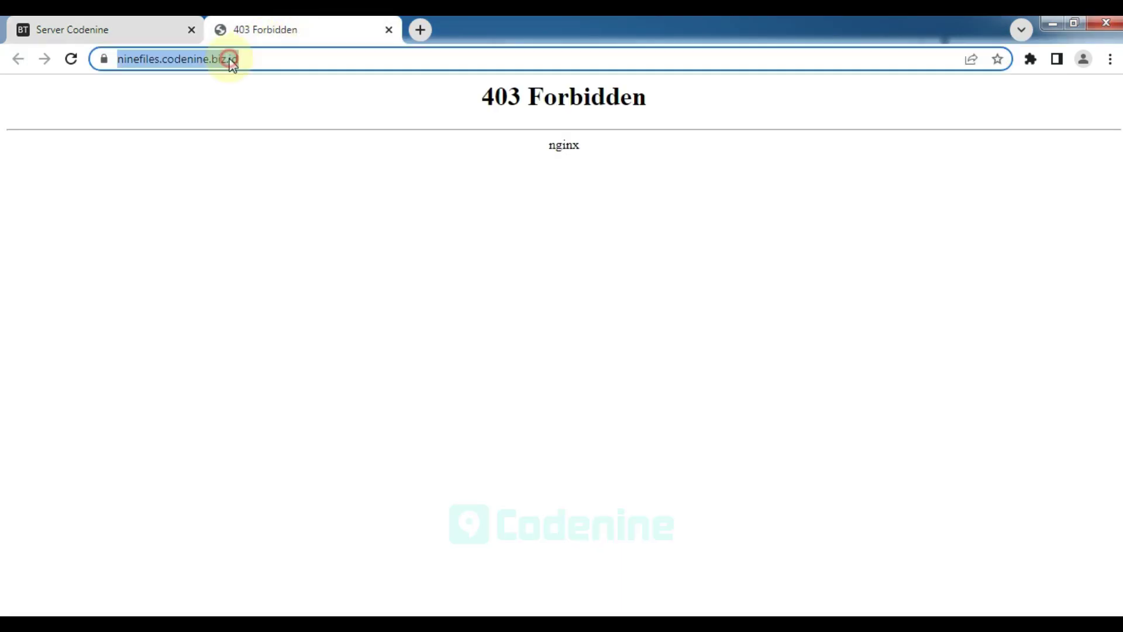
left_click(122, 31)
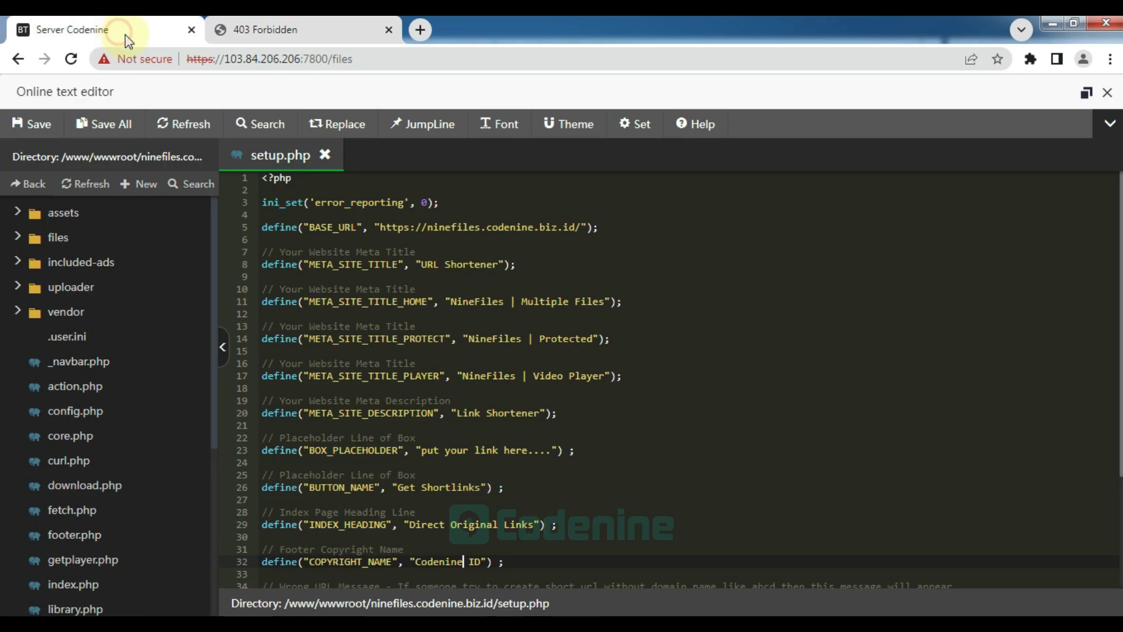
left_click(380, 227)
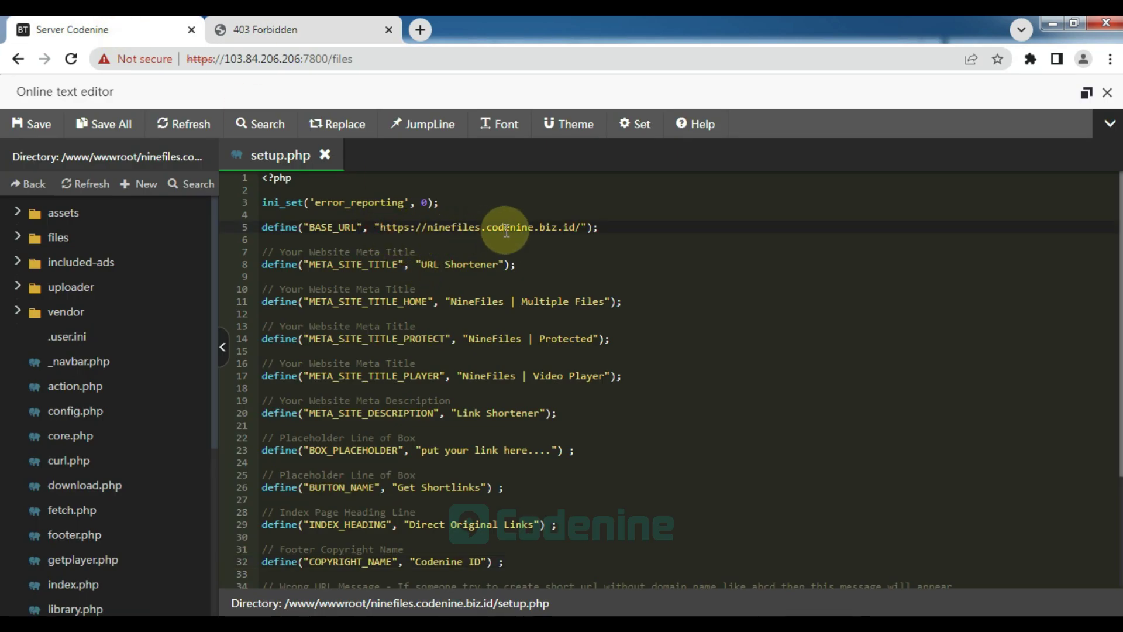
left_click(576, 226, "shift")
key("ctrl+v")
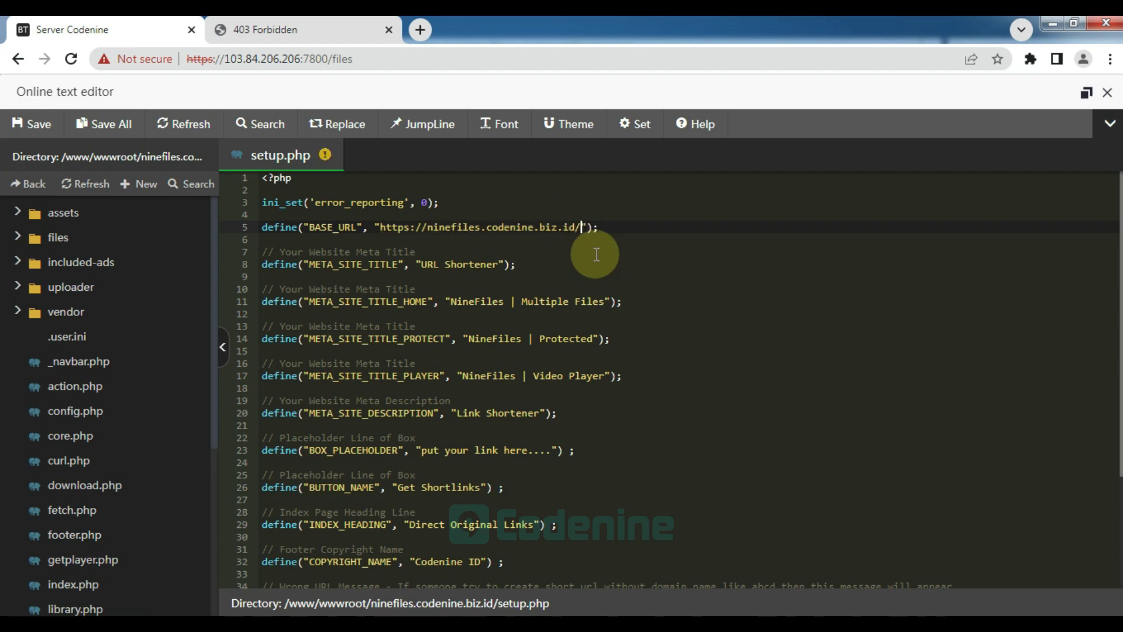
Step: Save setup.php, then close the online text editor and deselect the file in the list
left_click(380, 227)
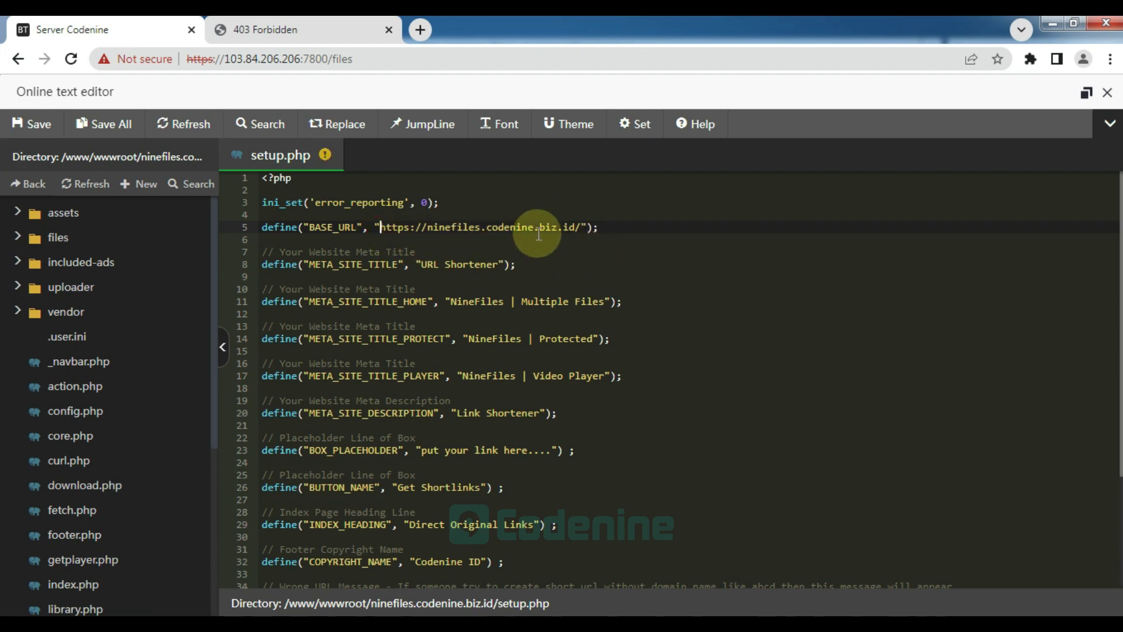
left_click(576, 227, "shift")
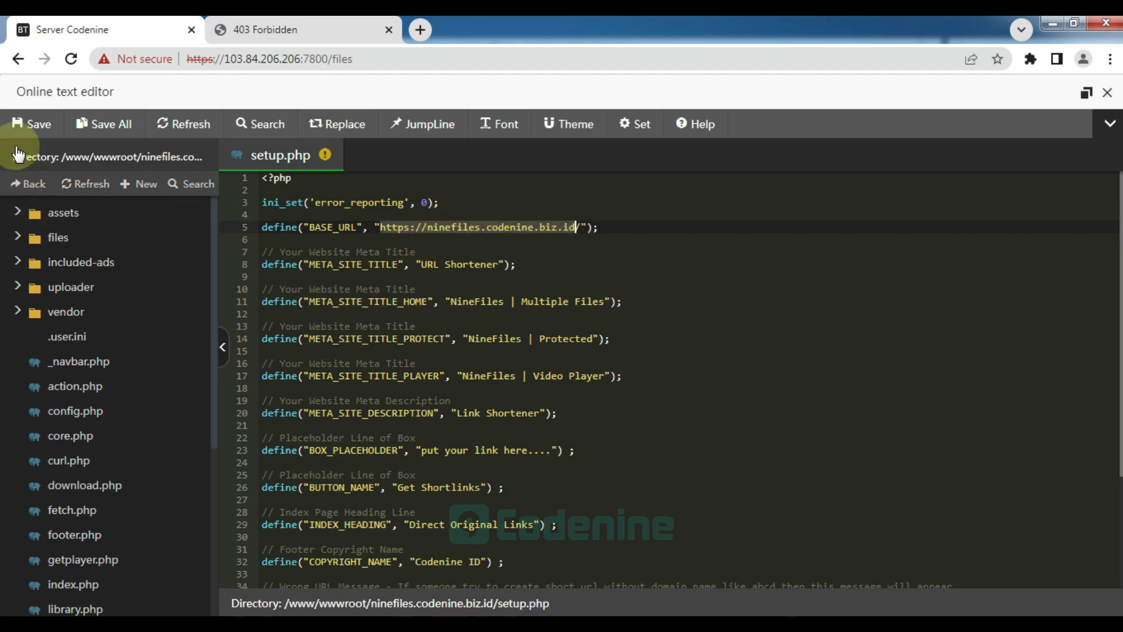
left_click(25, 119)
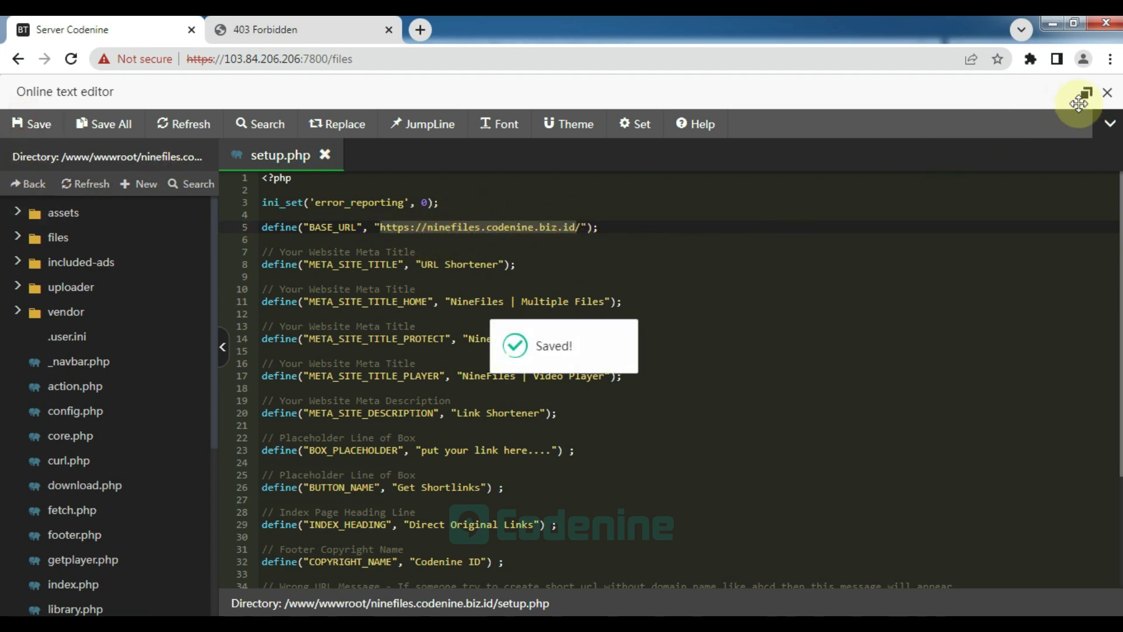
left_click(1107, 93)
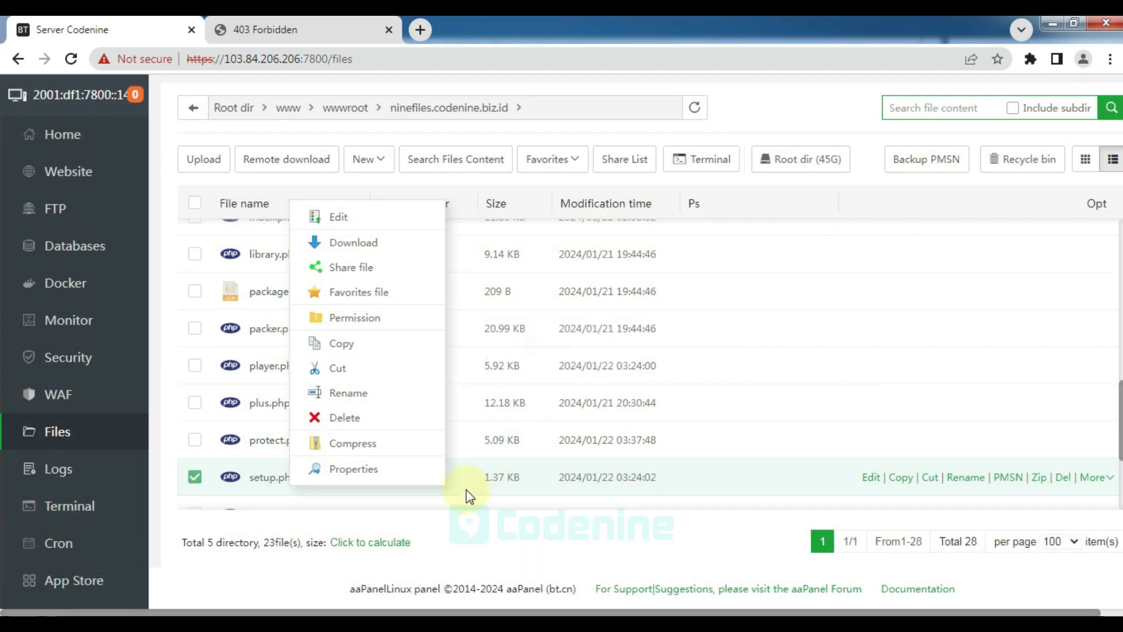
left_click(195, 480)
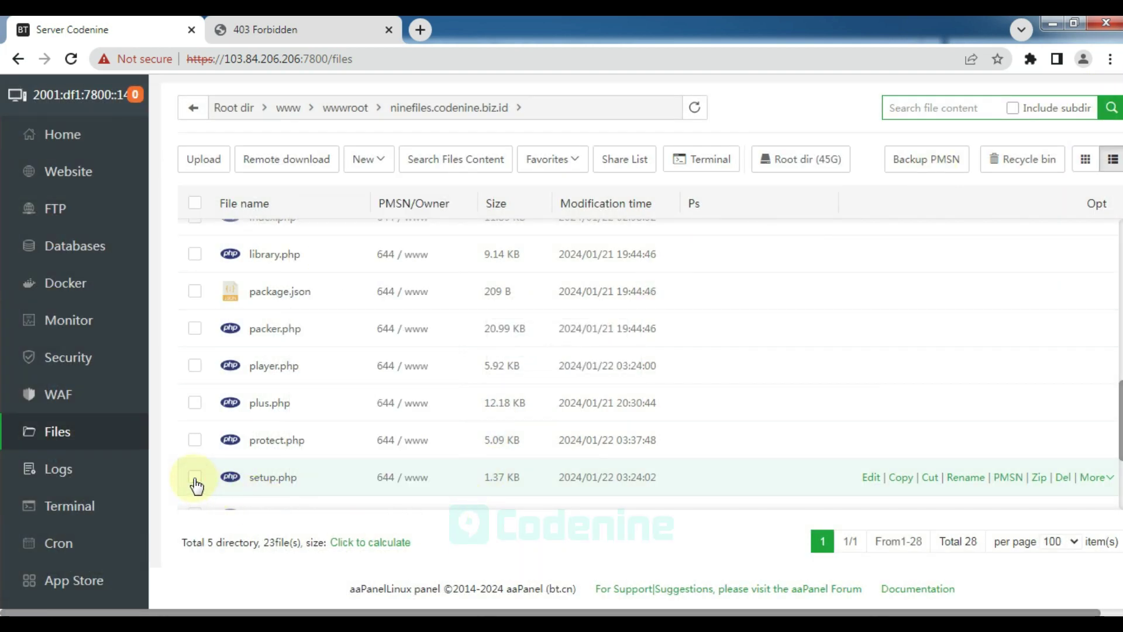
Step: Append "( test domain )" to item 4 of the installation notes and reload the ninefiles.codenine.biz.id page in the browser
left_click(314, 31)
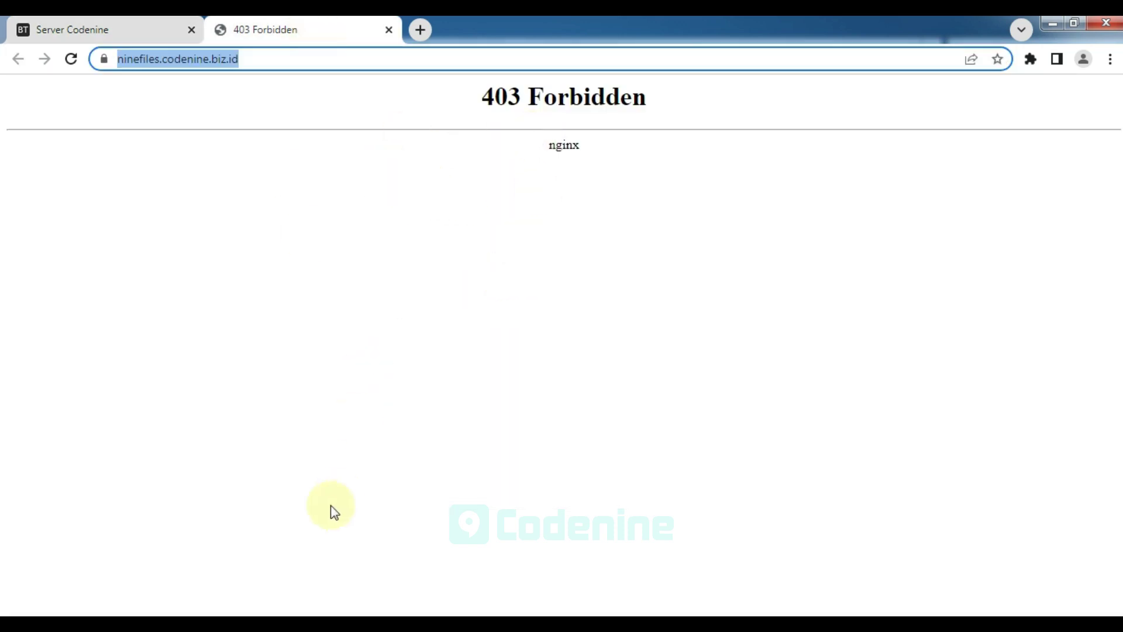
left_click(246, 612)
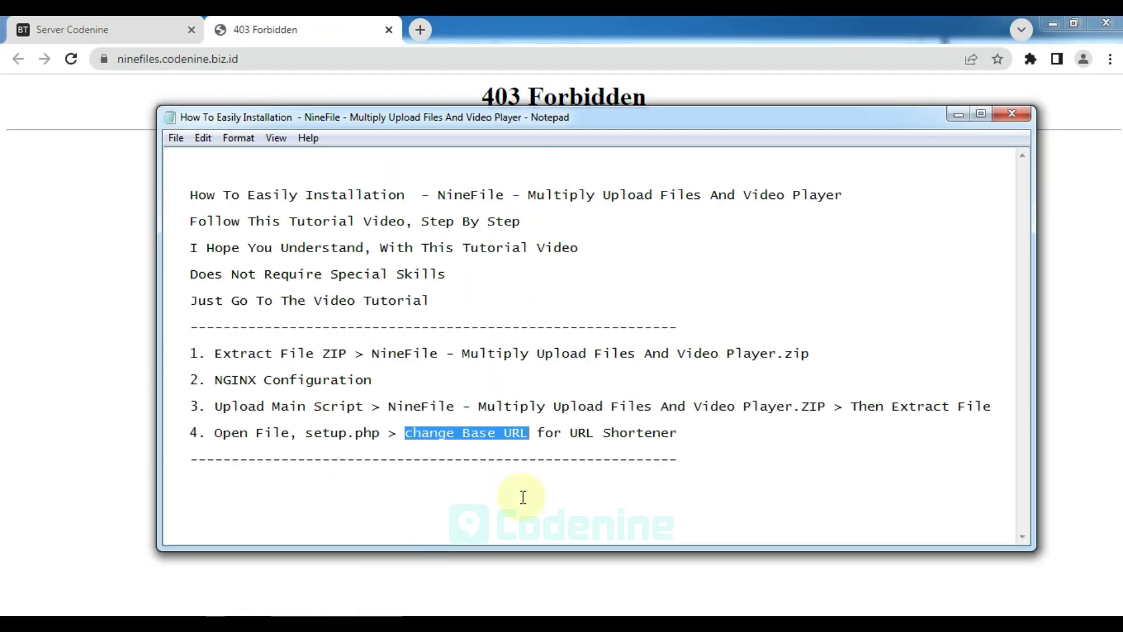
left_click(695, 436)
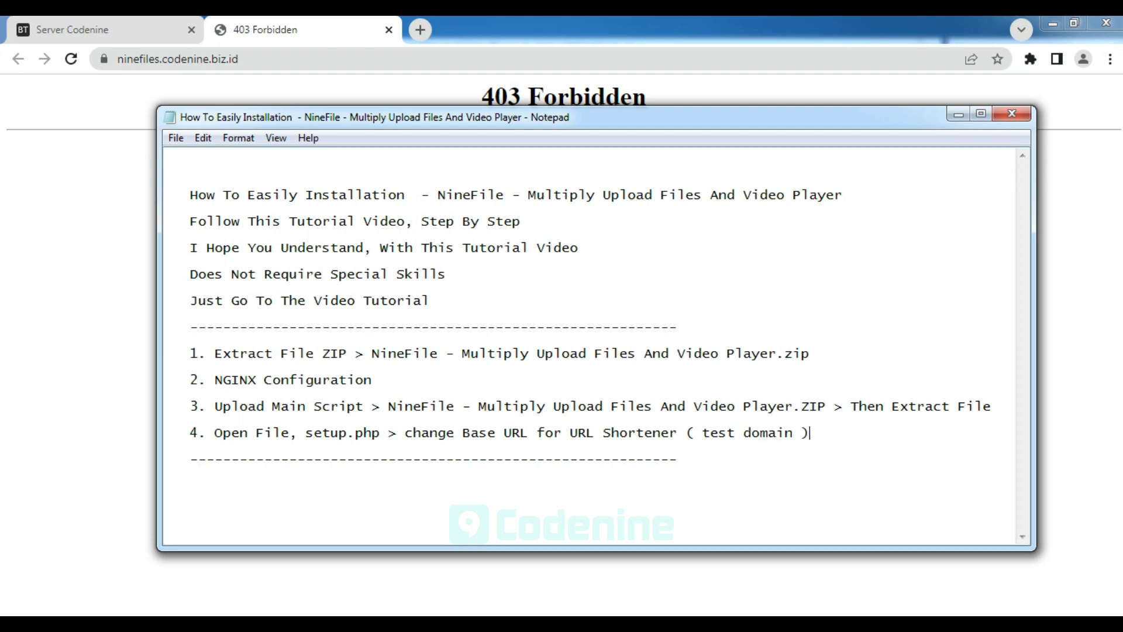
left_click(23, 370)
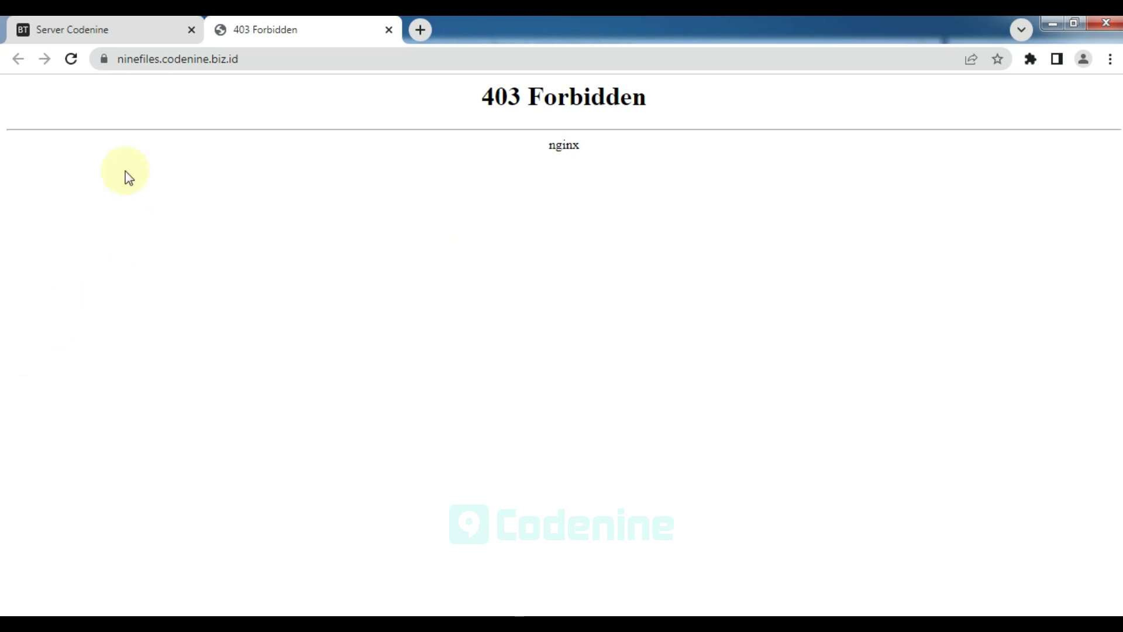
left_click(69, 59)
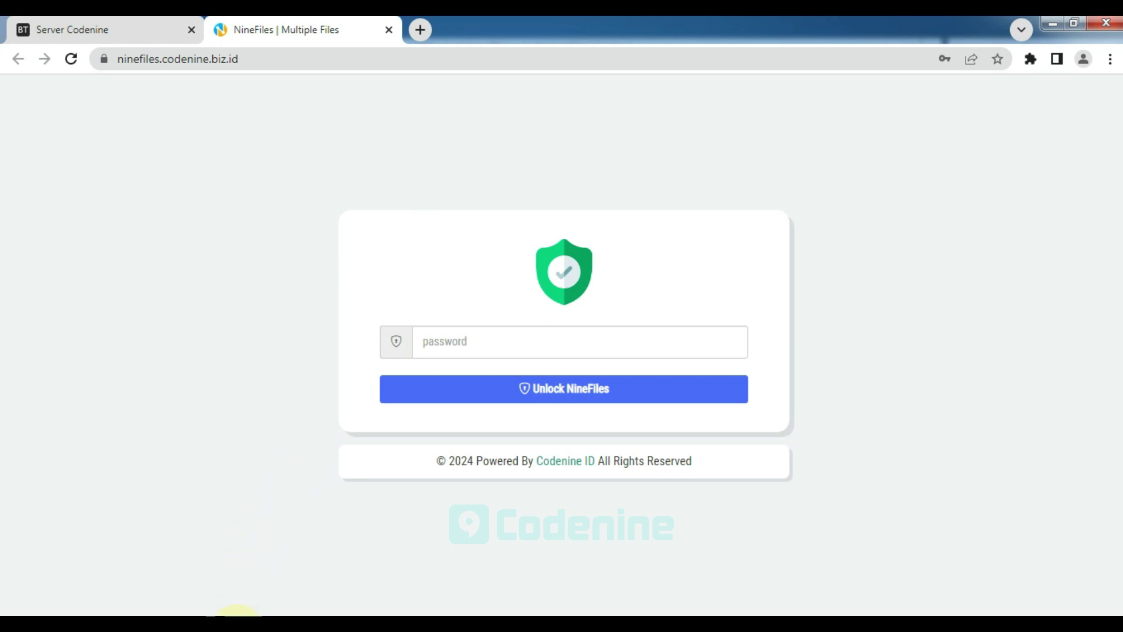
Step: Add the line "open unlock page security" below the last divider in the installation notes and switch to the Upload Main Script folder
left_click(234, 613)
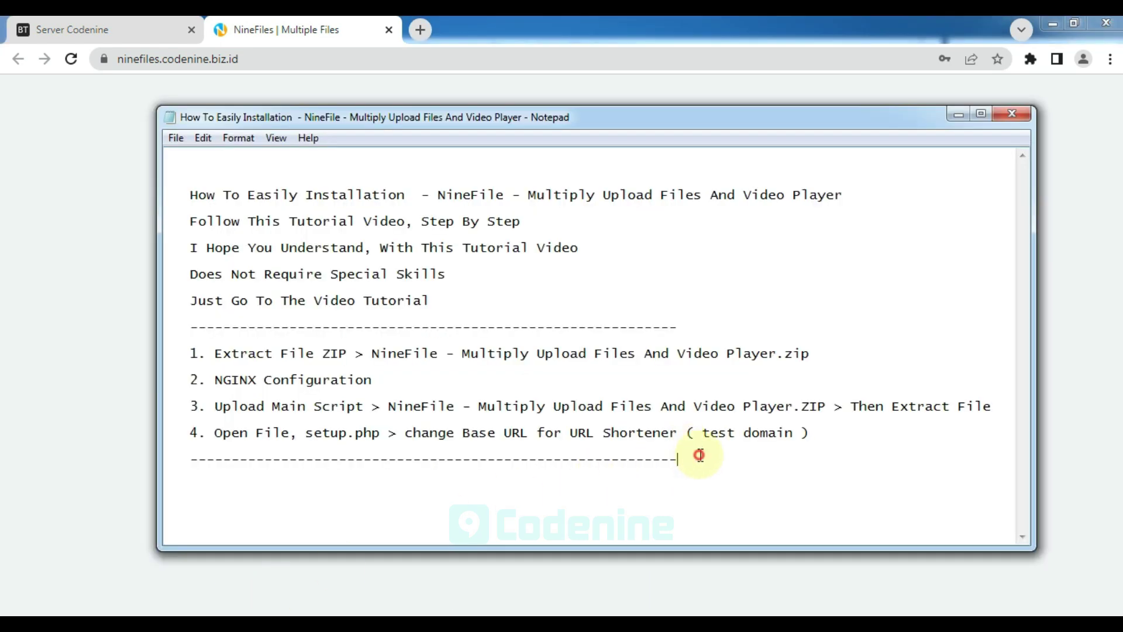
key("Return")
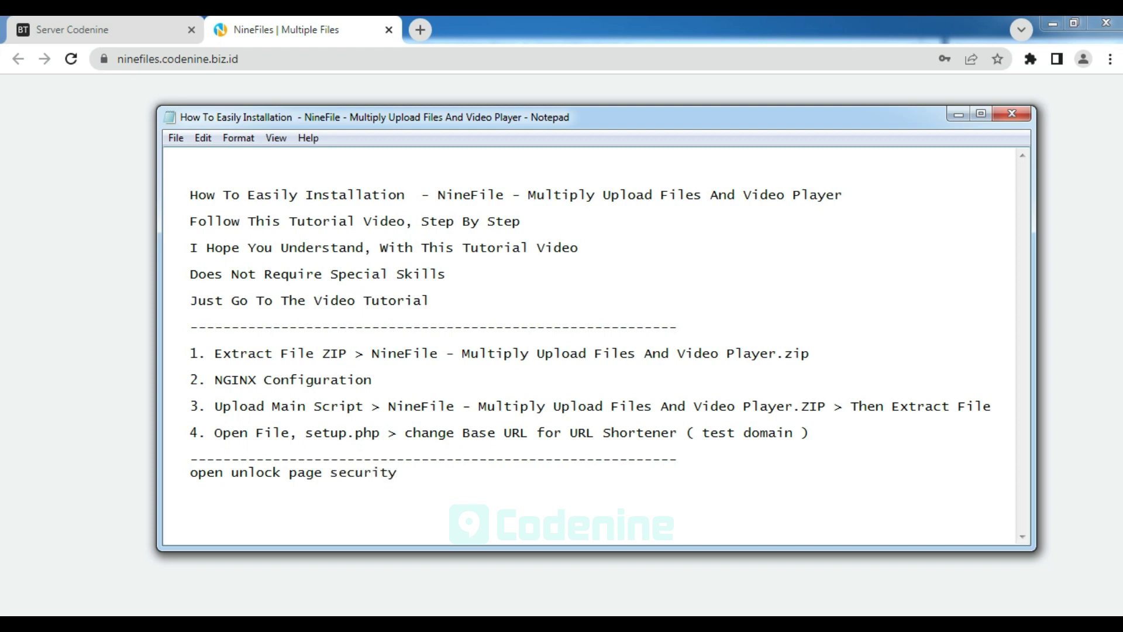
left_click(191, 472)
left_click_drag(192, 472, 409, 472)
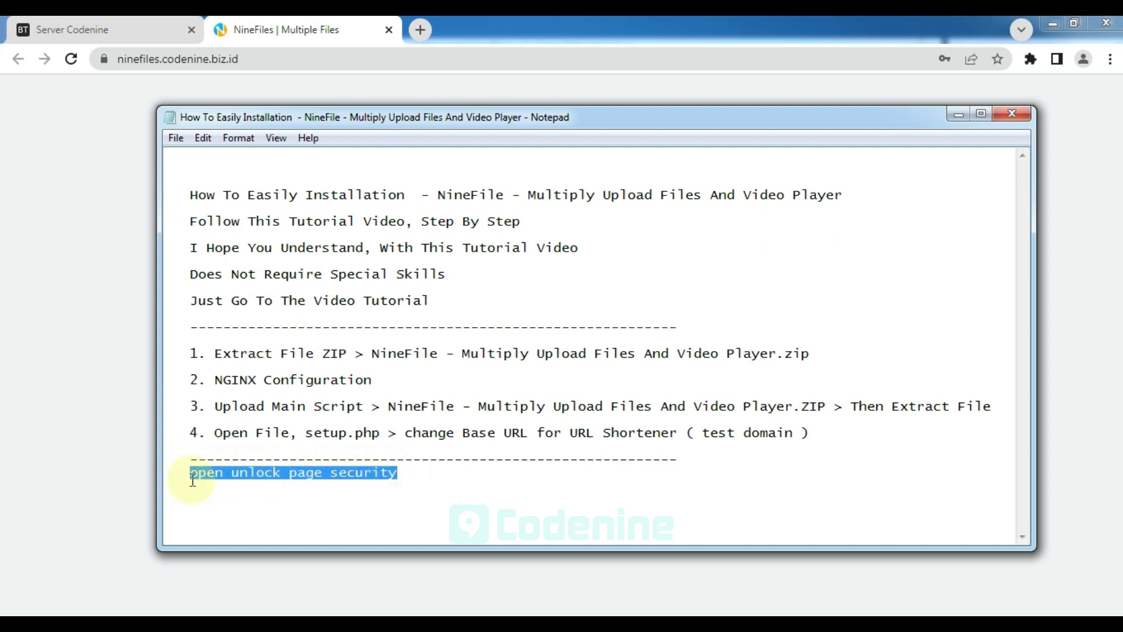
left_click(121, 464)
left_click(129, 613)
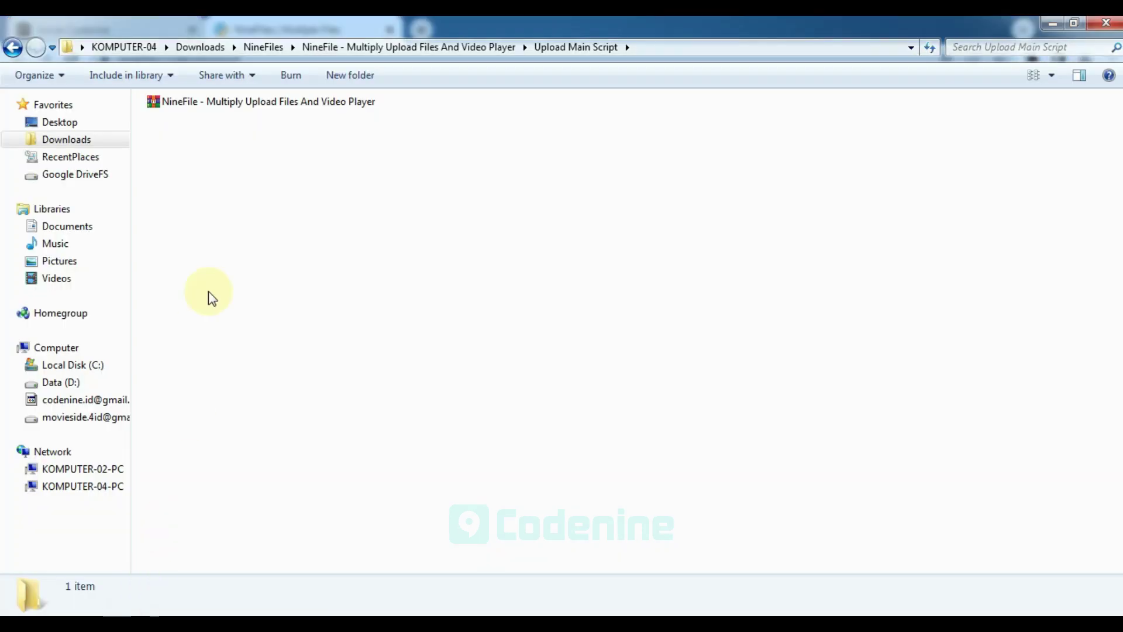
Step: Open the Unlock Password Pages text file from the NineFile folder, copy the security page password and close the file
left_click(358, 47)
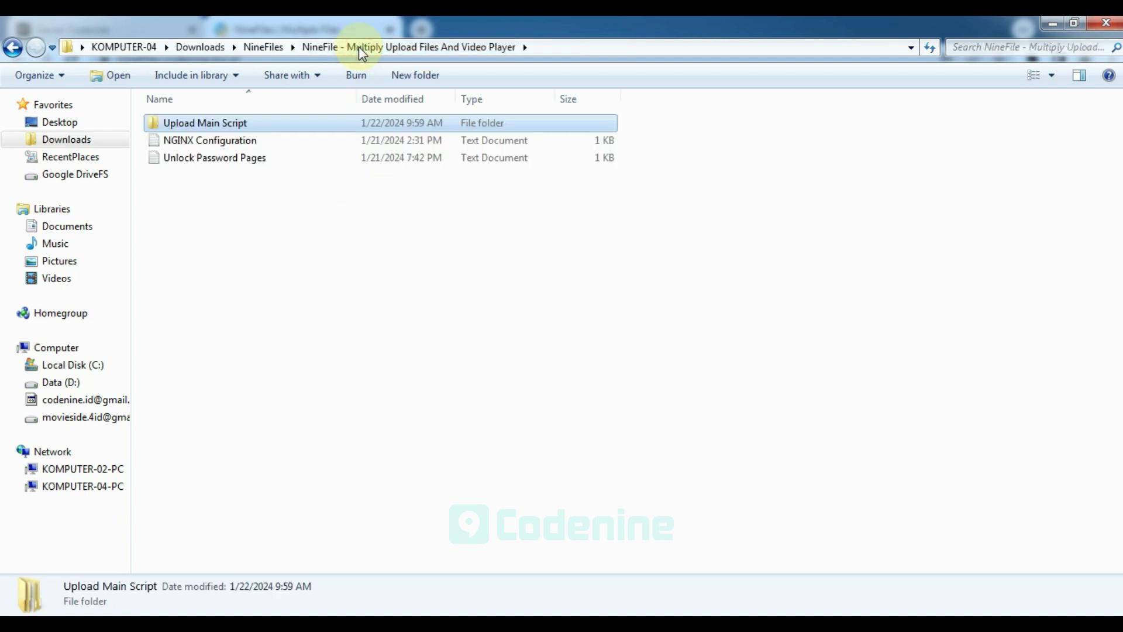
left_click(214, 179)
double_click(209, 159)
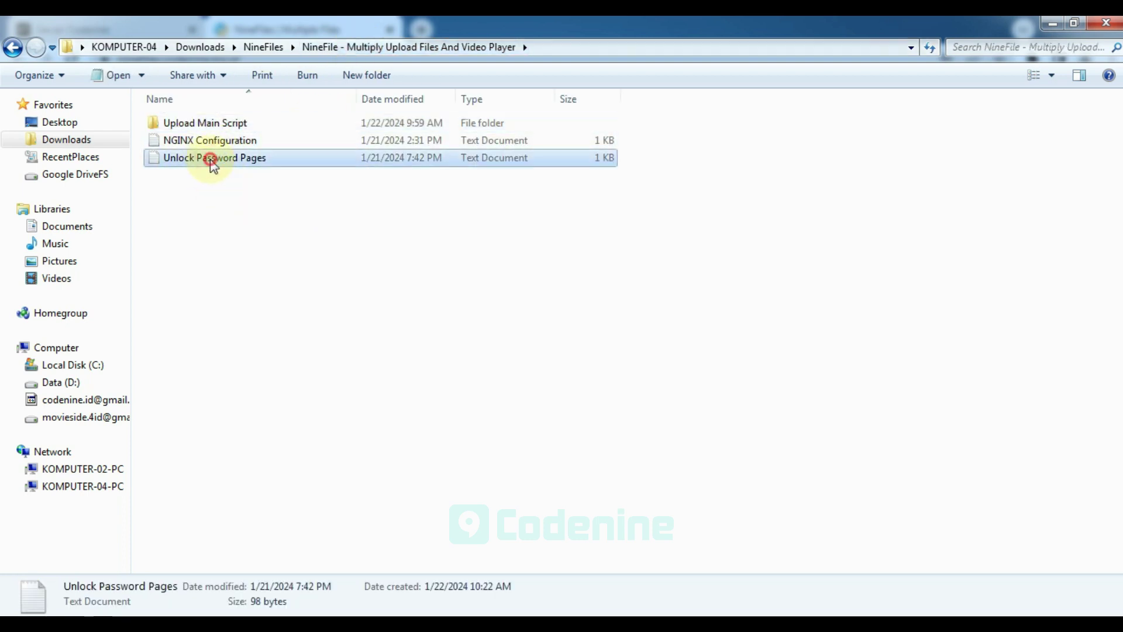
left_click_drag(333, 229, 413, 229)
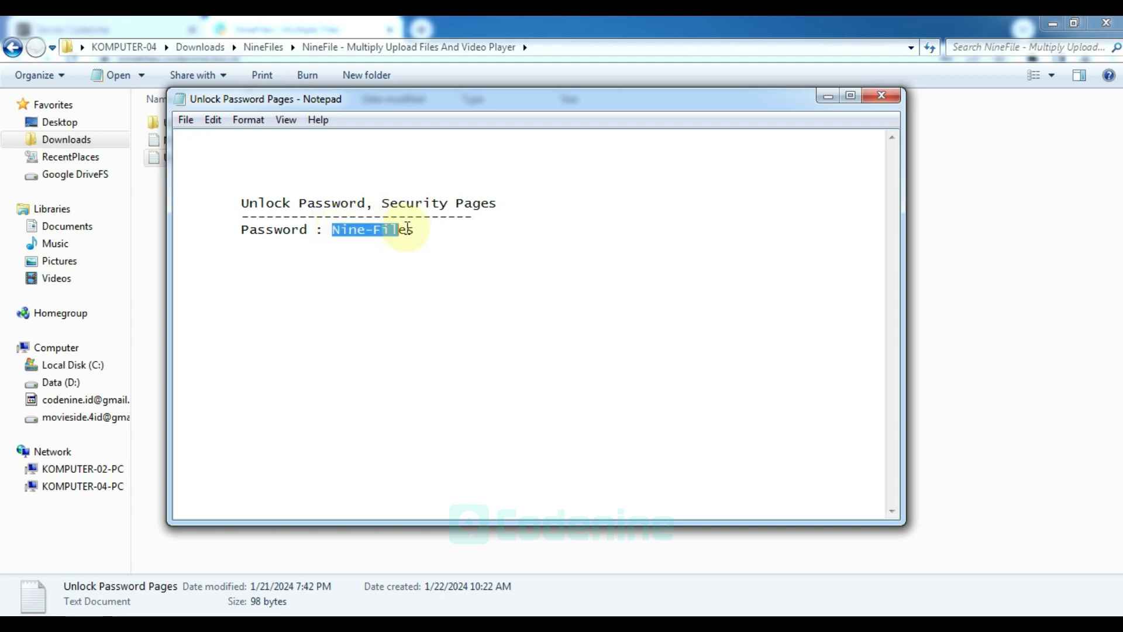
left_click(416, 230)
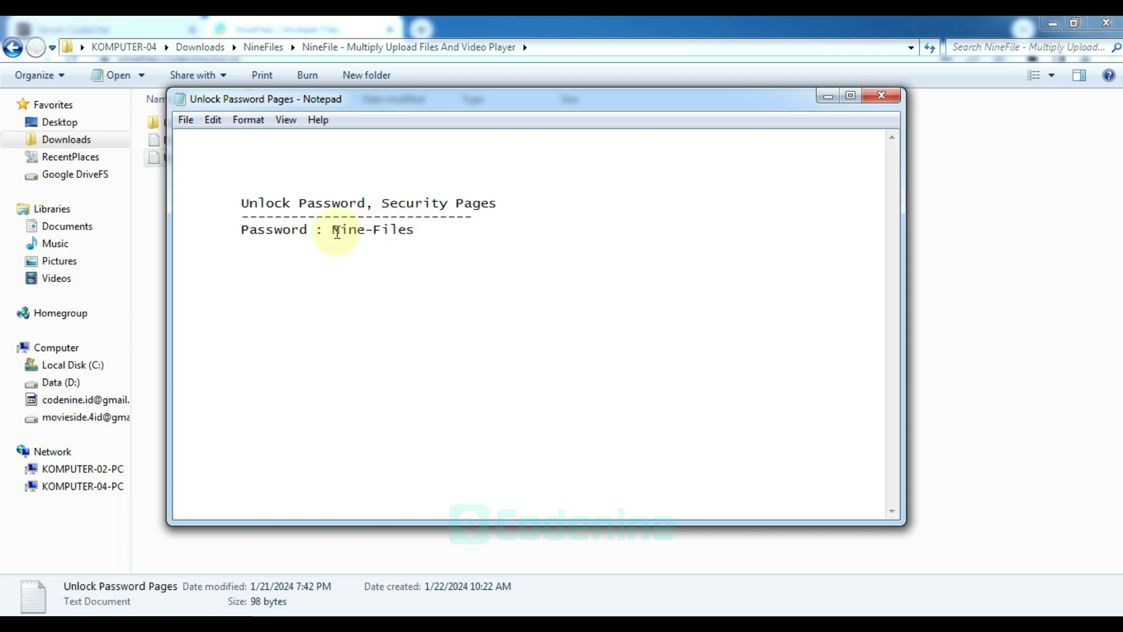
left_click_drag(333, 229, 413, 231)
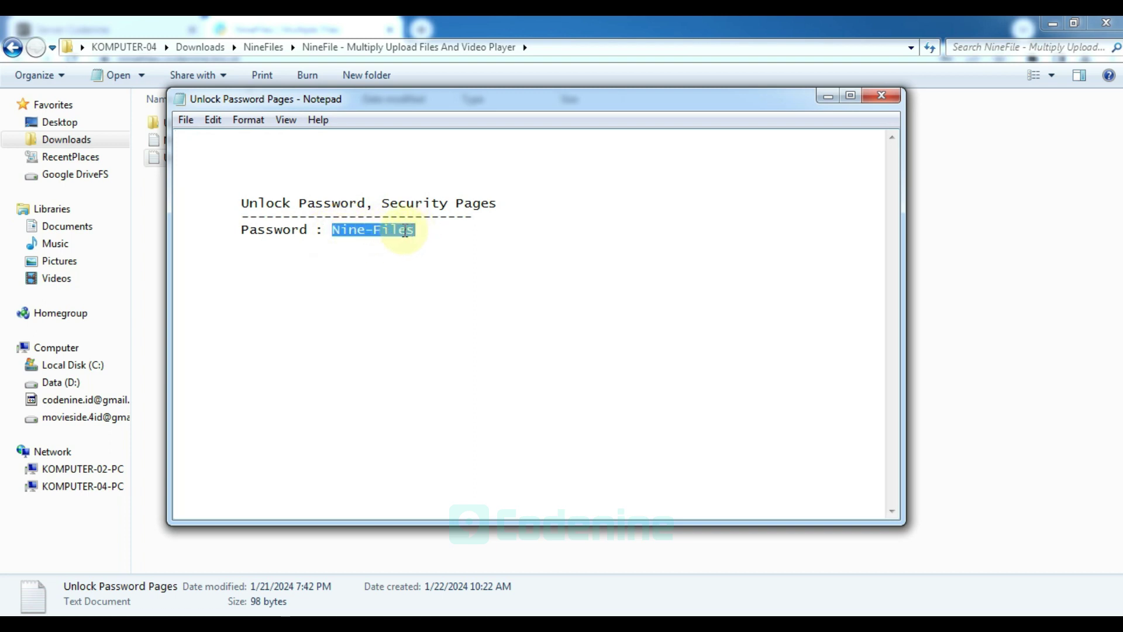
right_click(404, 232)
left_click(439, 285)
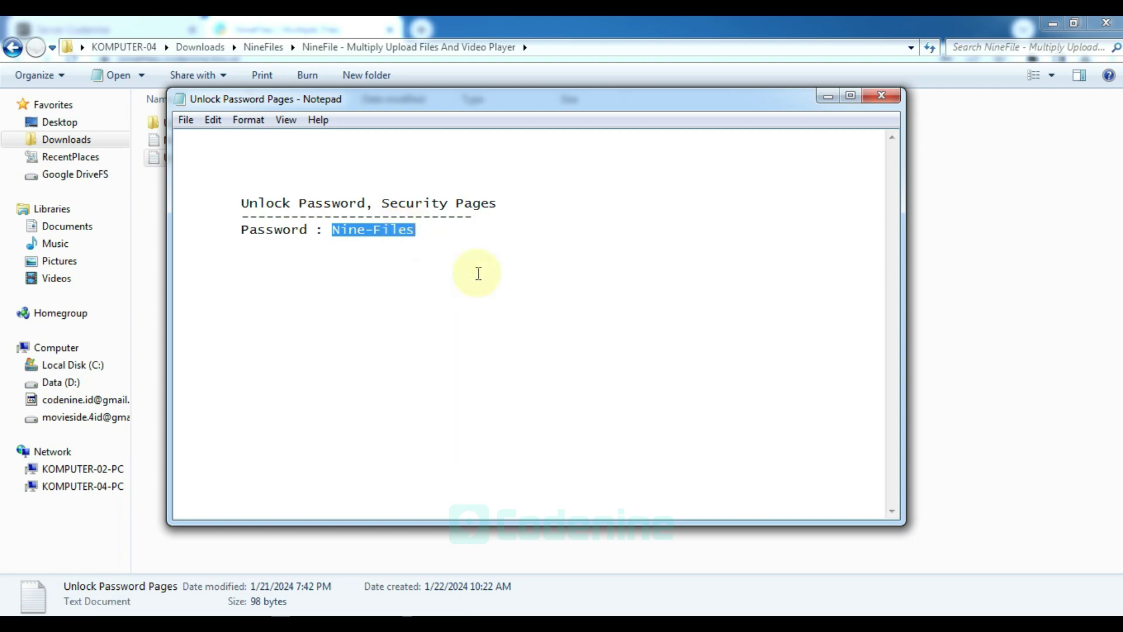
left_click(879, 96)
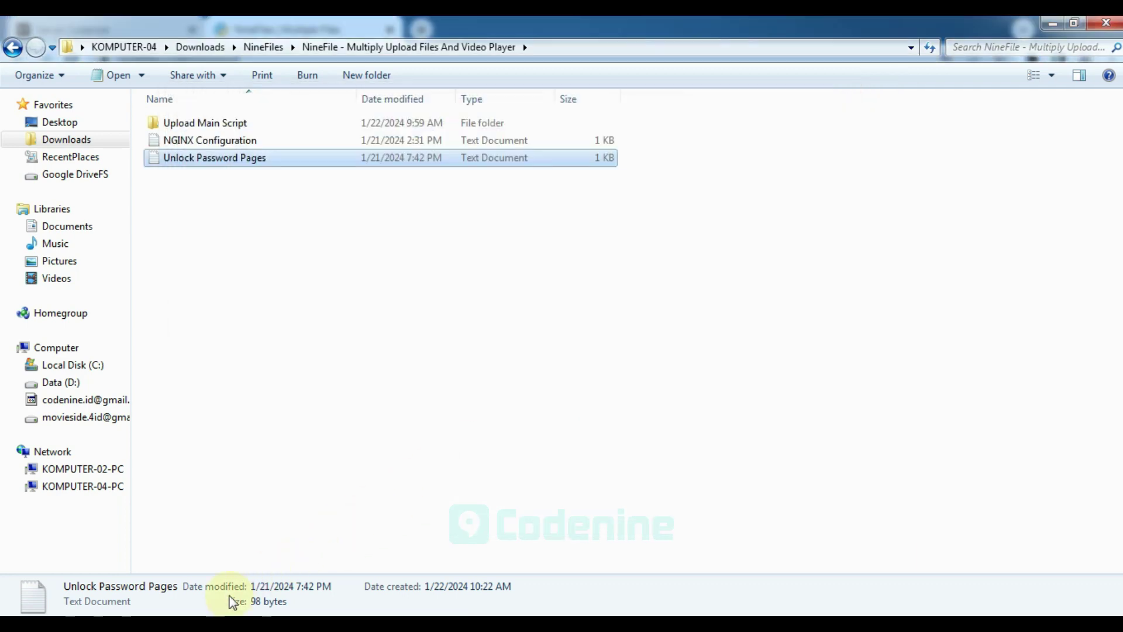
Step: Switch to the browser, paste the unlock password, unlock NineFiles and decline the browser's offer to update the saved password
left_click(180, 613)
left_click(439, 350)
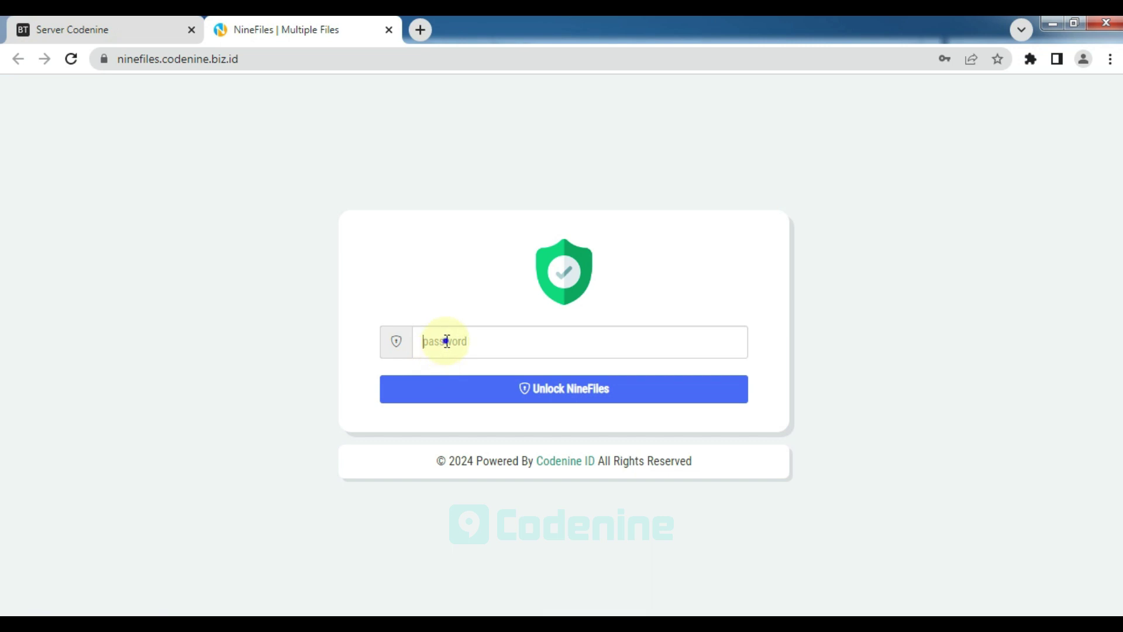
right_click(442, 340)
left_click(486, 420)
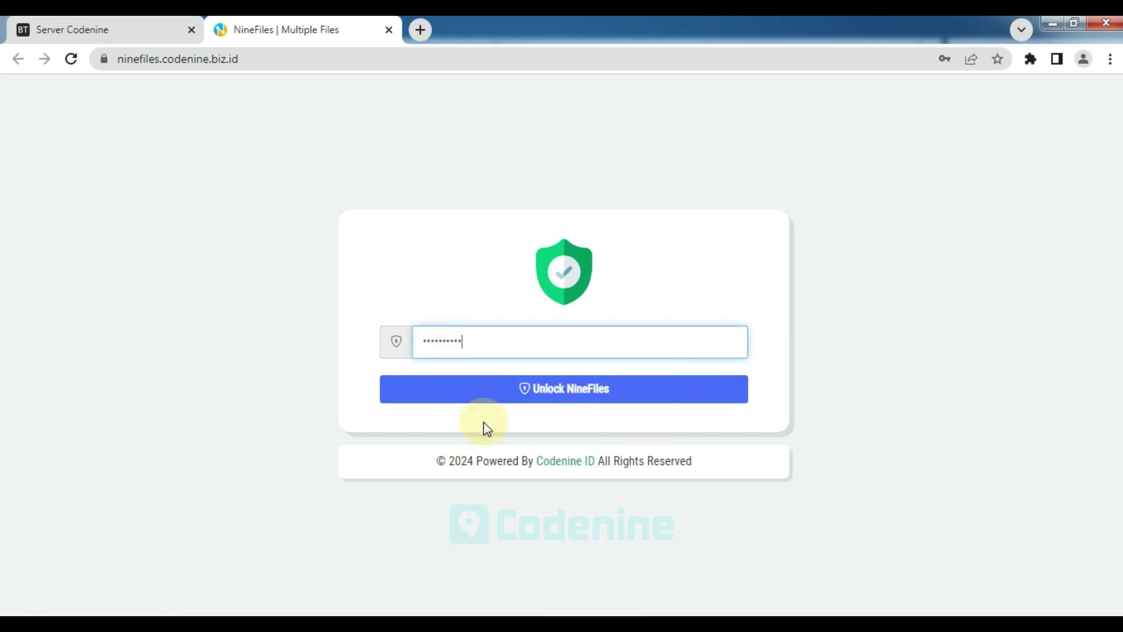
left_click(554, 396)
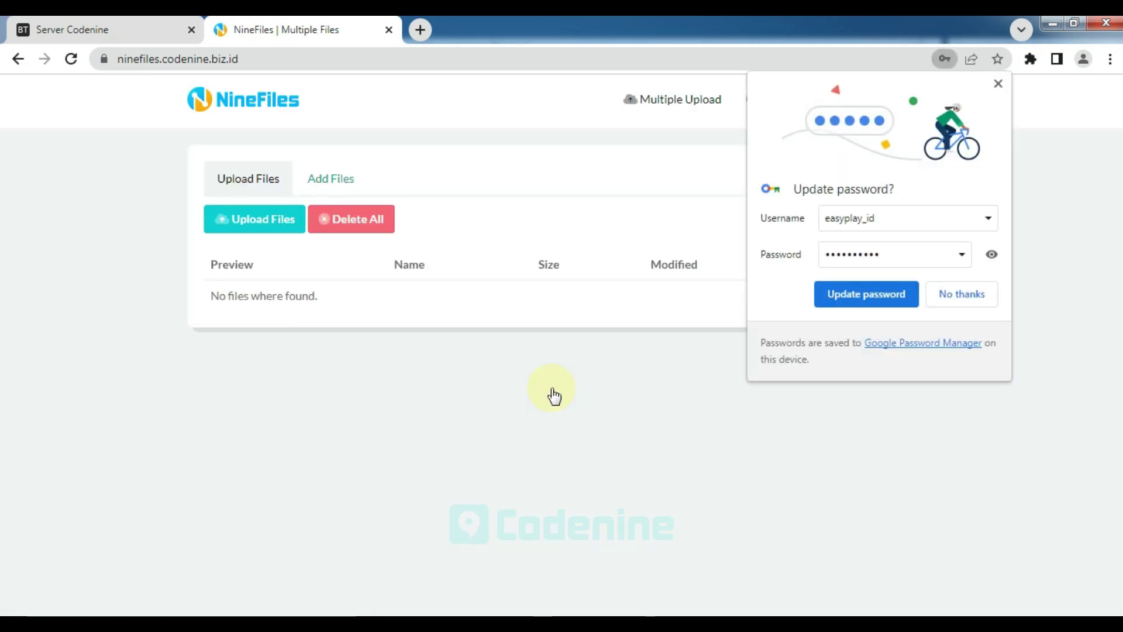
left_click(966, 301)
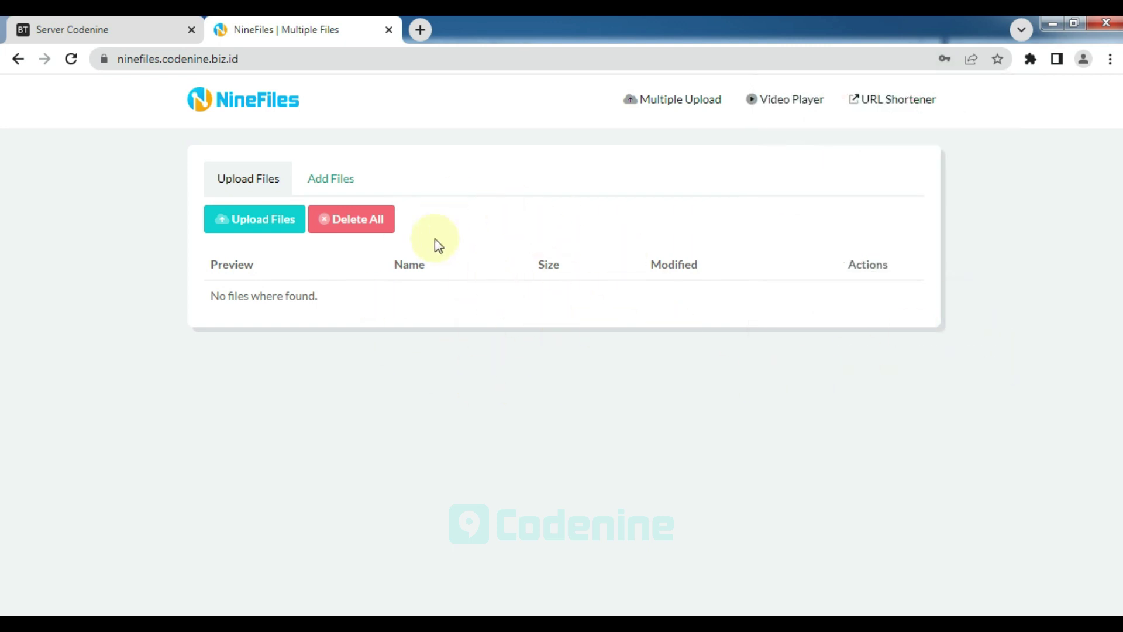
Step: Look at the Add Files page and return to the Upload Files page
left_click(333, 174)
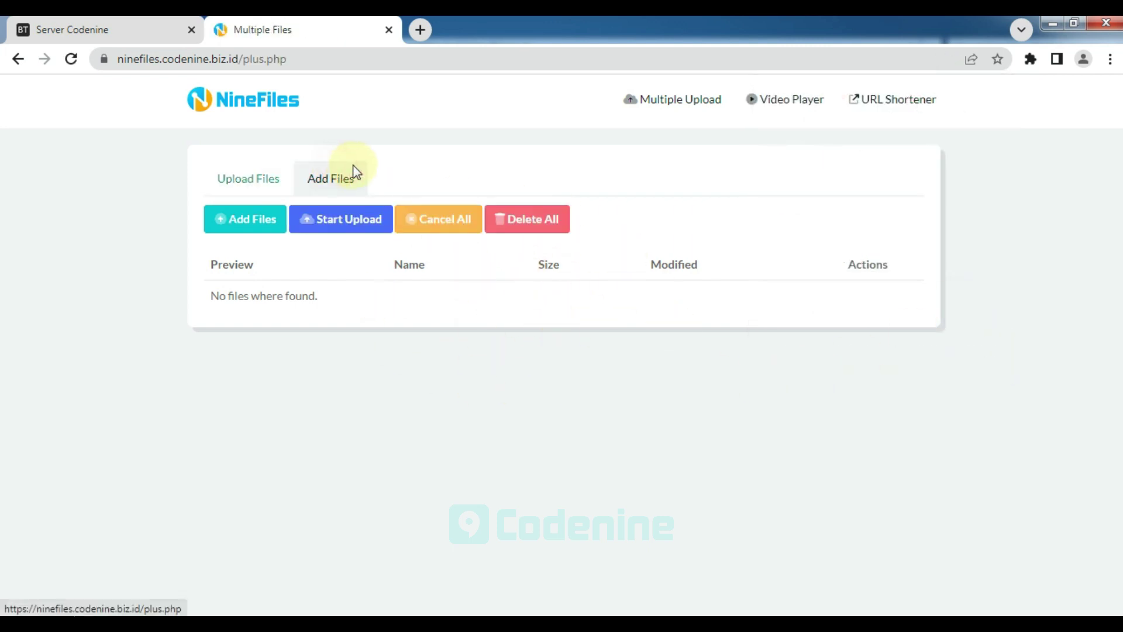
left_click(258, 180)
left_click(319, 181)
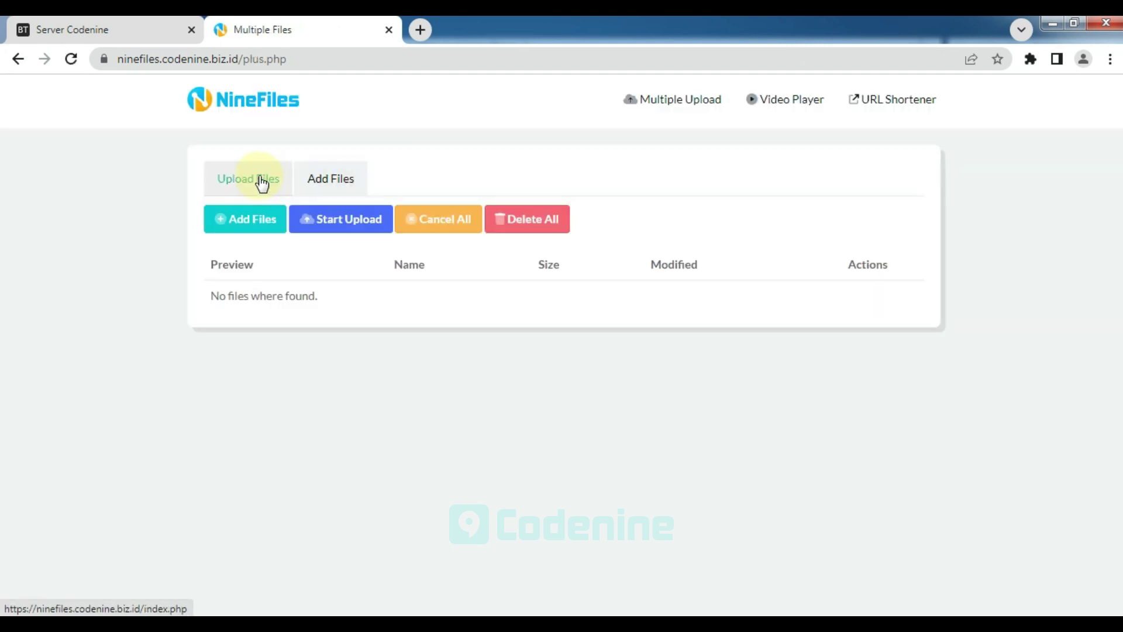
left_click(261, 181)
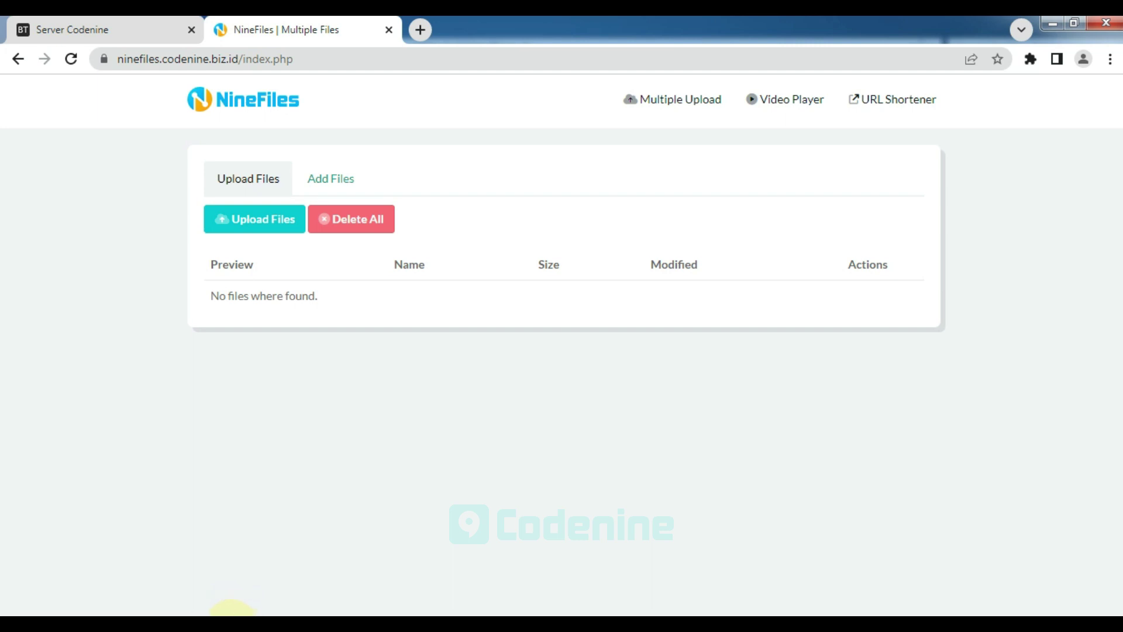
Step: Replace the last line of the installation notes with "i test upload multi files" and return to the NineFiles page in the browser
left_click(232, 612)
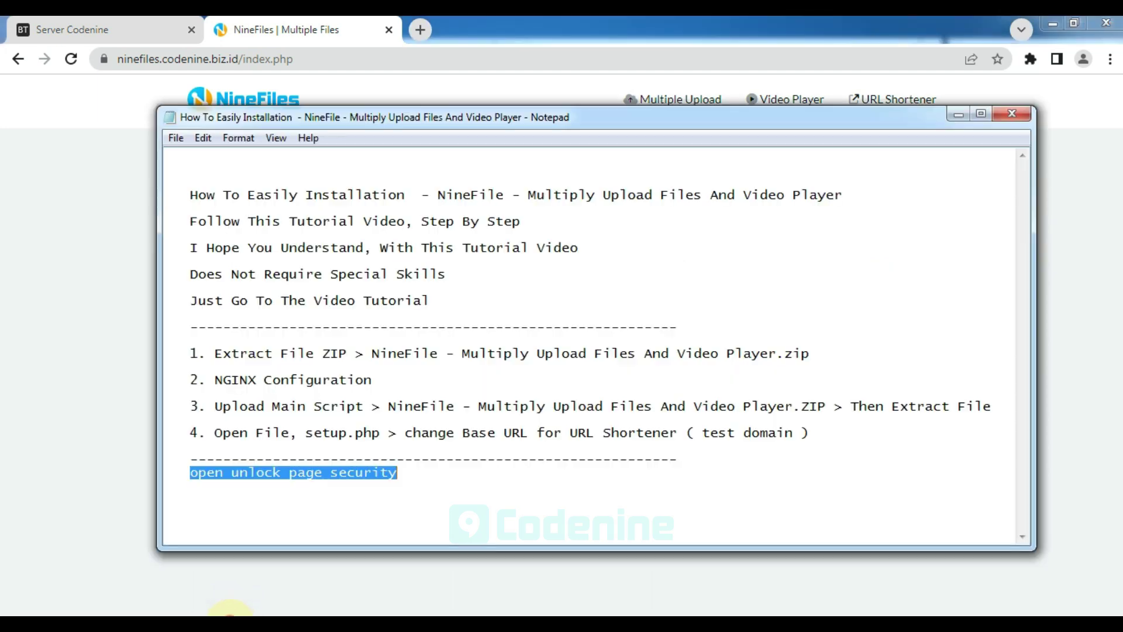
left_click(407, 474)
left_click_drag(190, 472, 409, 474)
type("check upload multi files")
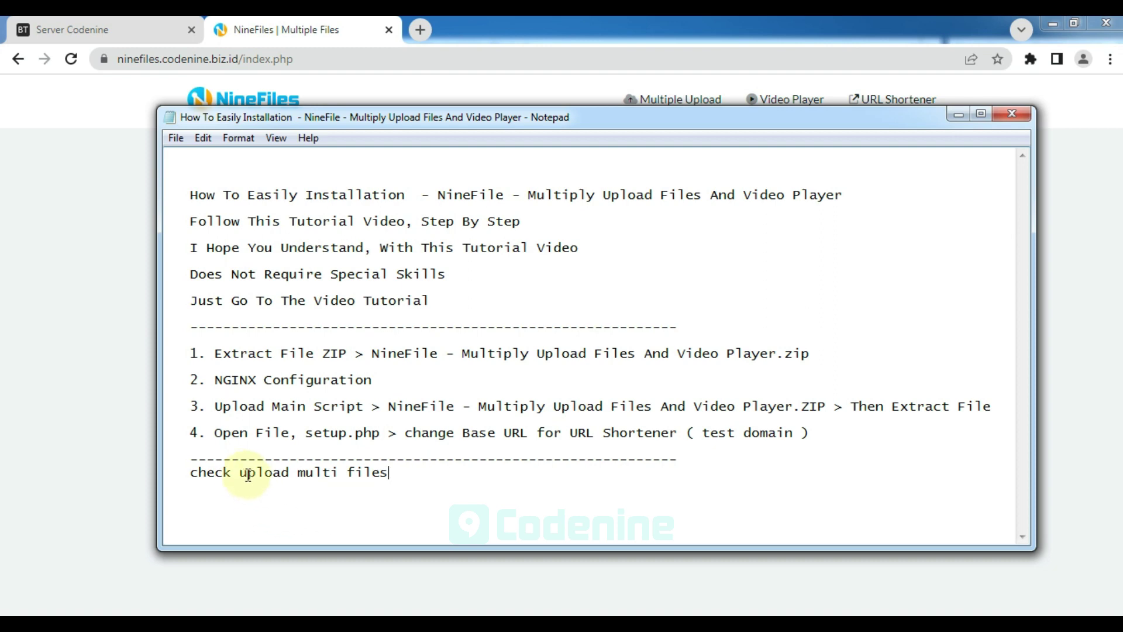
left_click_drag(192, 472, 389, 470)
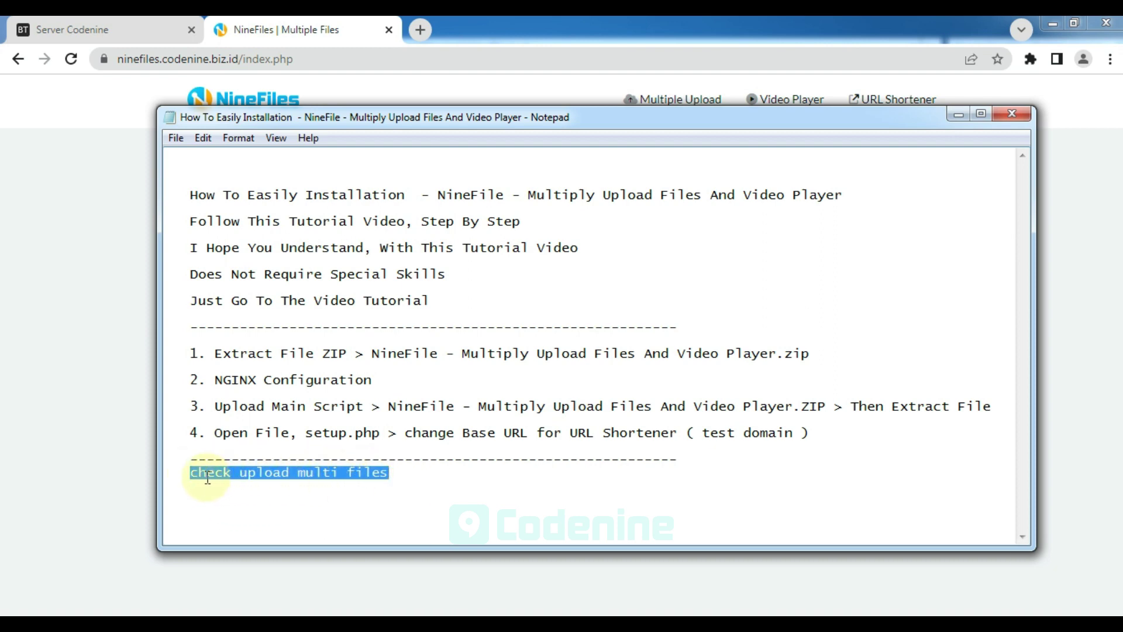
type("i test")
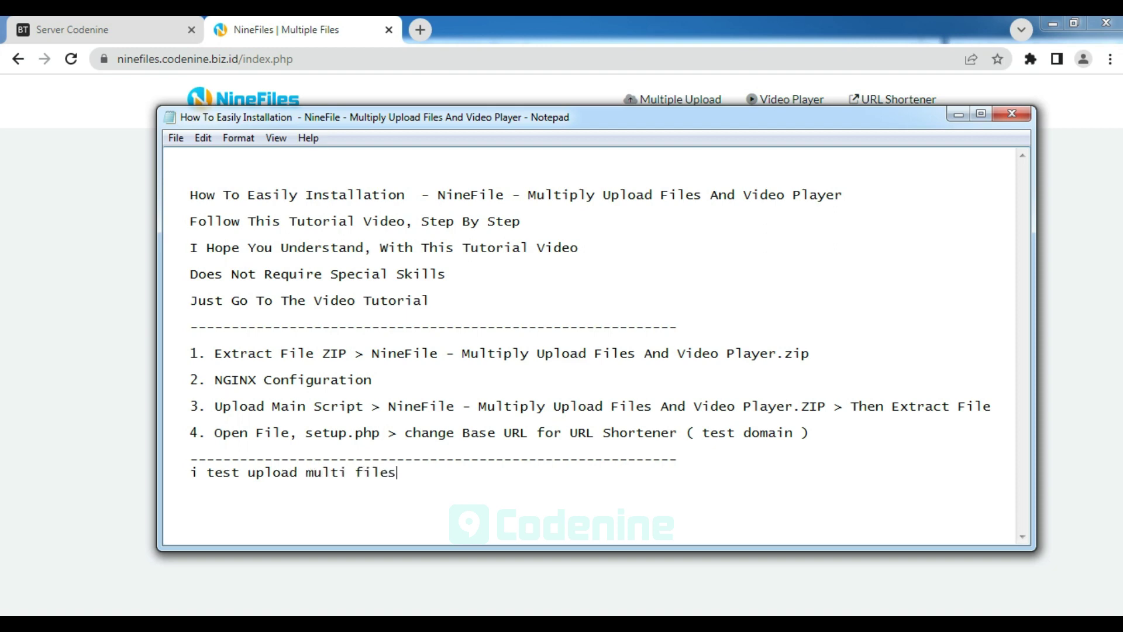
left_click_drag(192, 471, 402, 476)
left_click(401, 477)
left_click_drag(193, 468, 422, 472)
left_click(97, 447)
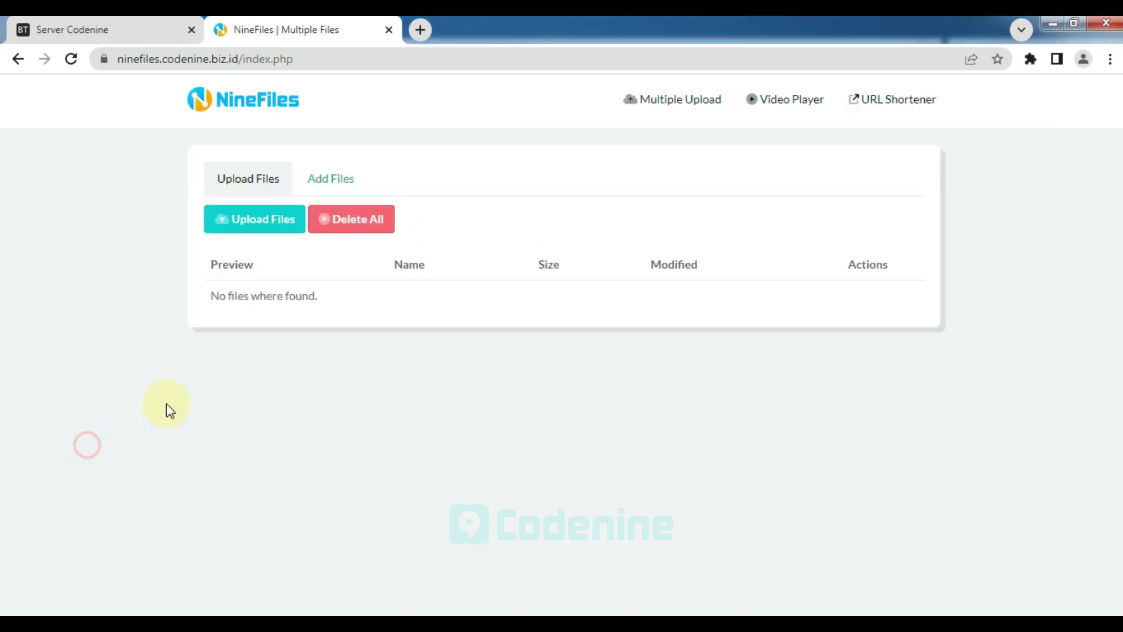
Step: On the Add Files page, queue the archive NineFile - Multiply Upload Files And Video Player from the Upload Main Script folder
left_click(317, 179)
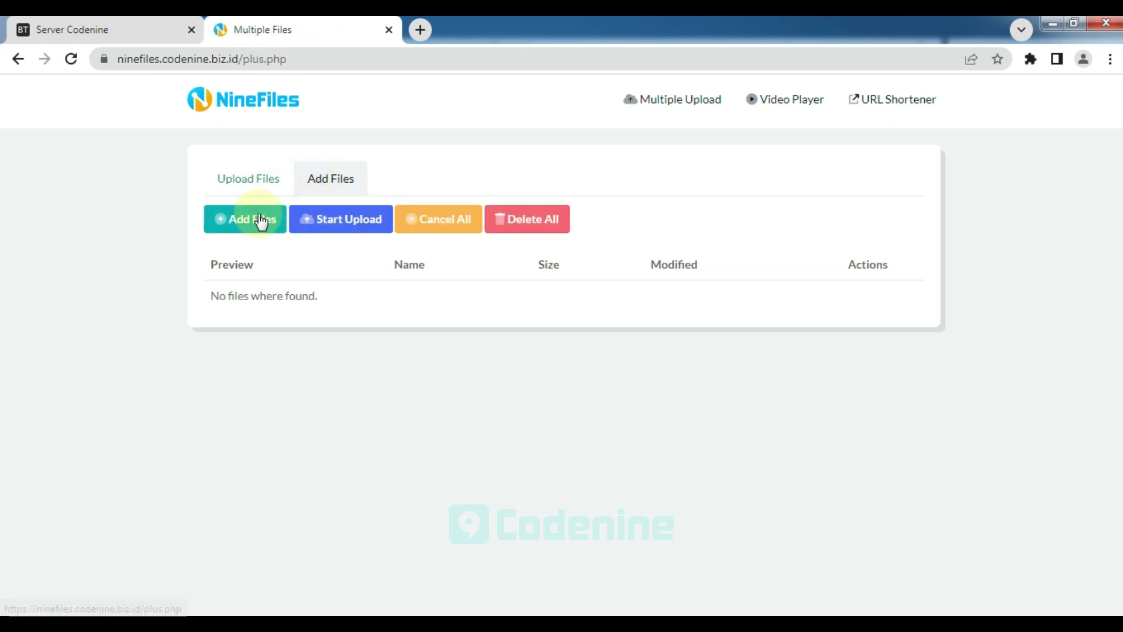
left_click(261, 222)
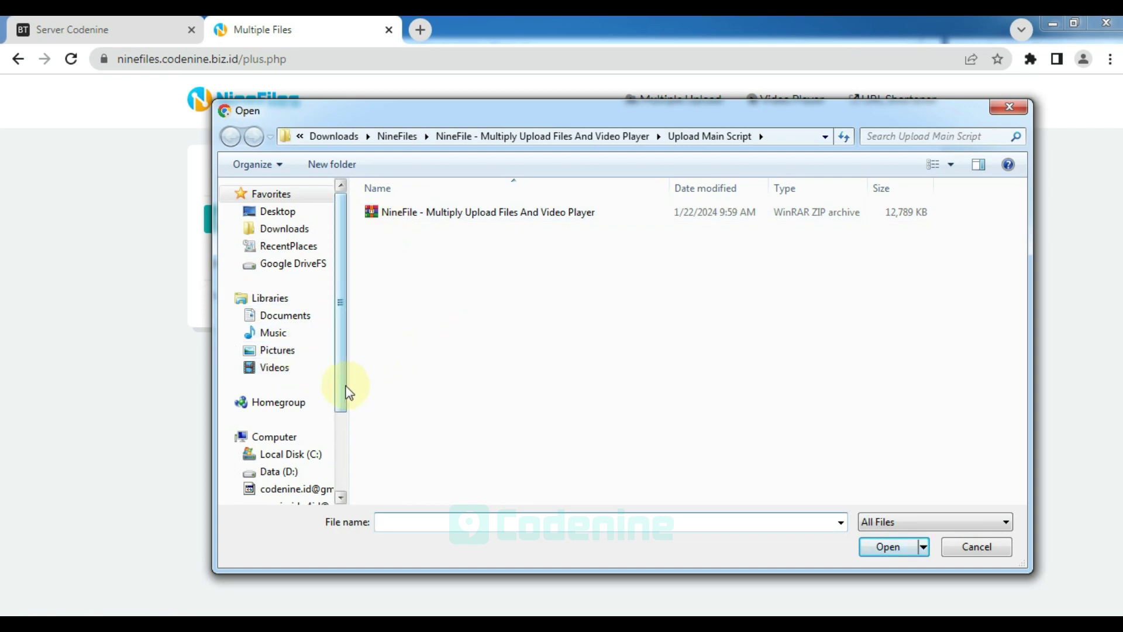
left_click_drag(344, 387, 346, 431)
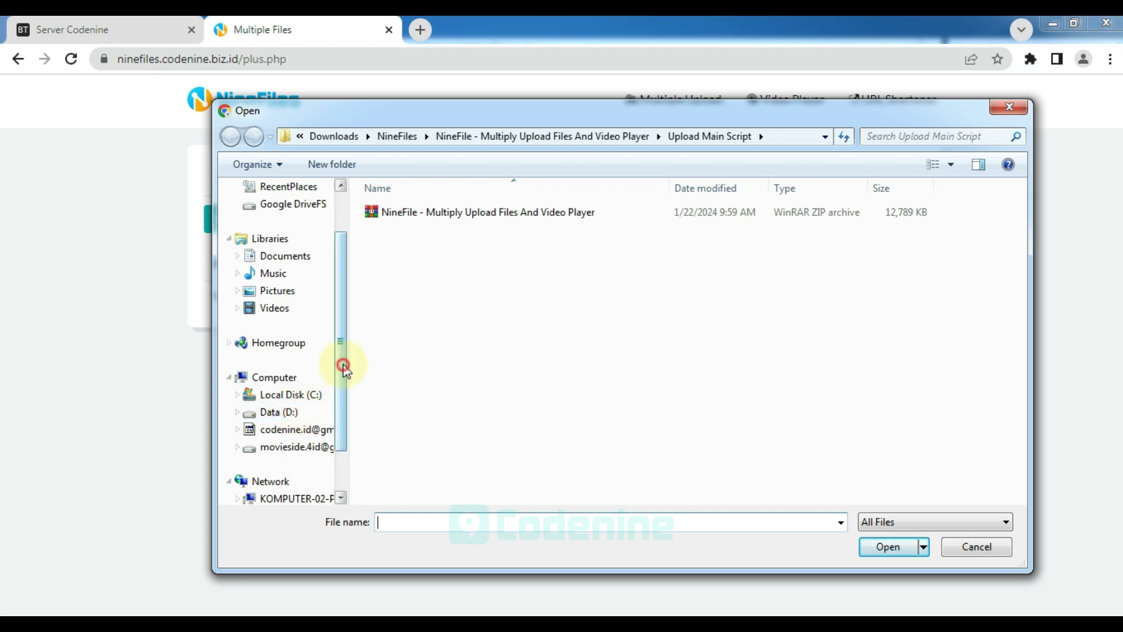
left_click_drag(343, 368, 345, 352)
left_click(468, 213)
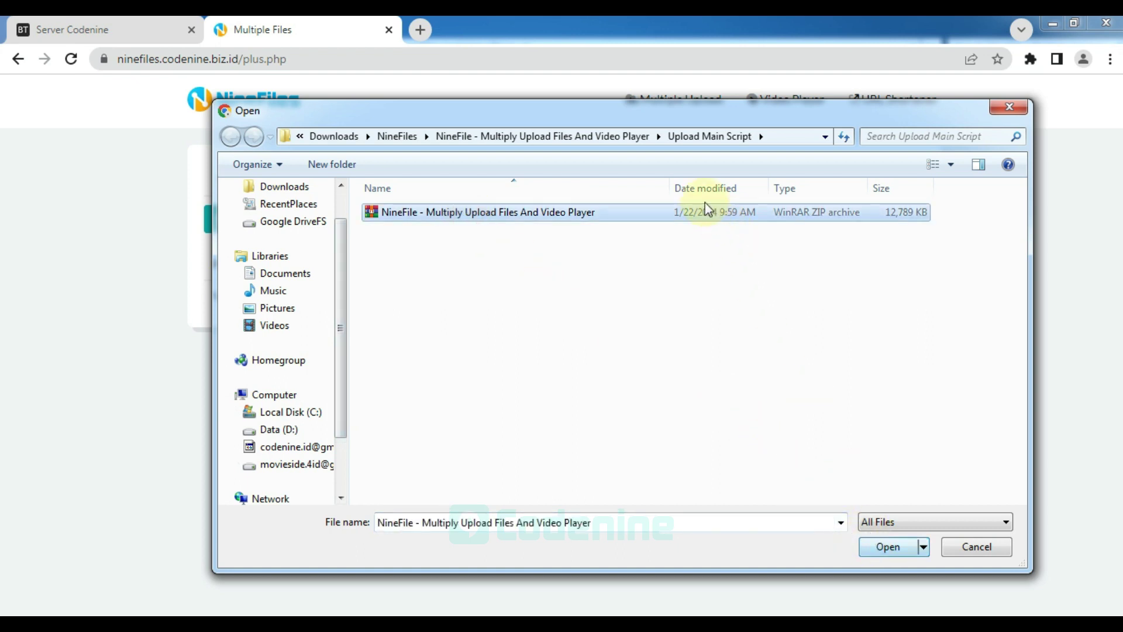
left_click(880, 547)
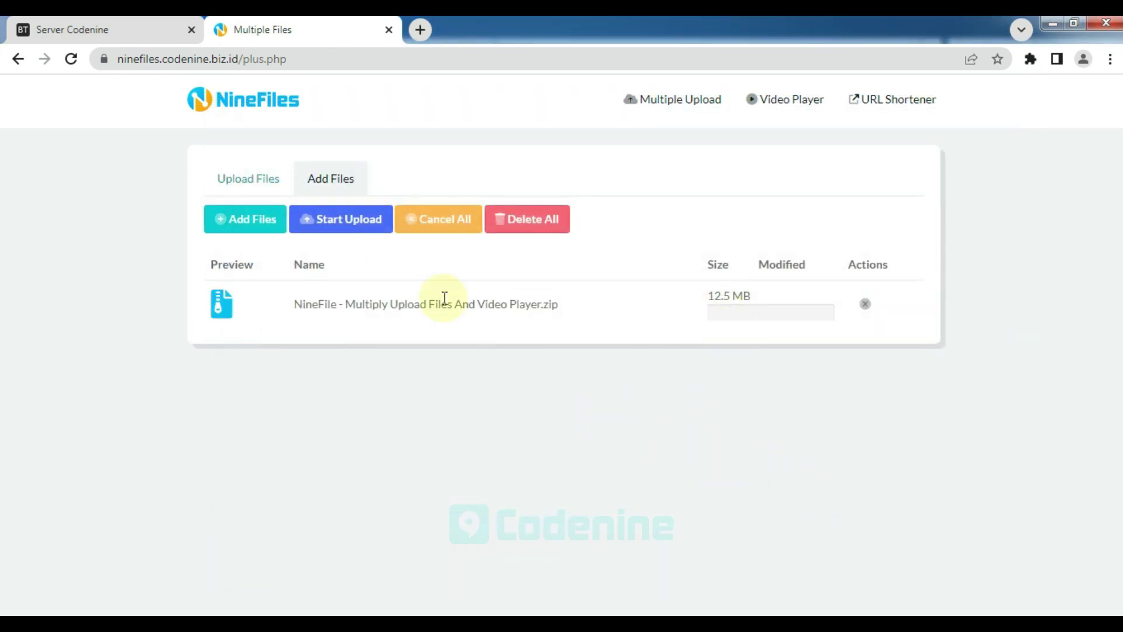
Step: Add the video A Herbivorous Dragon of 5000 Years Gets Unfairly Villainized-12.mkv from its Downloads subfolder to the upload queue
left_click(245, 225)
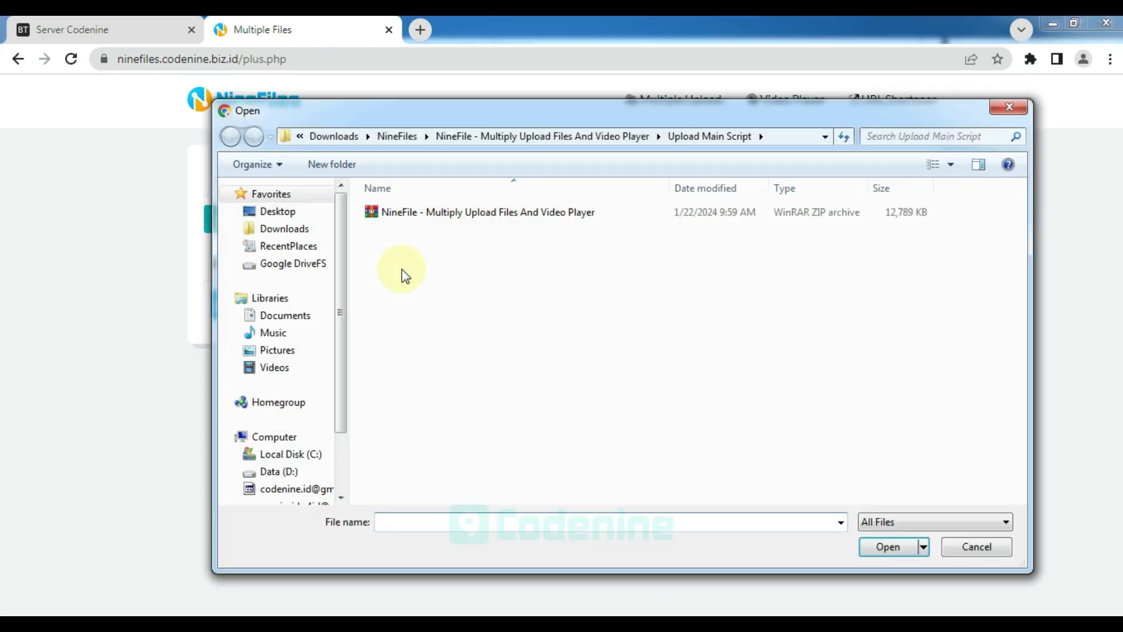
left_click(287, 228)
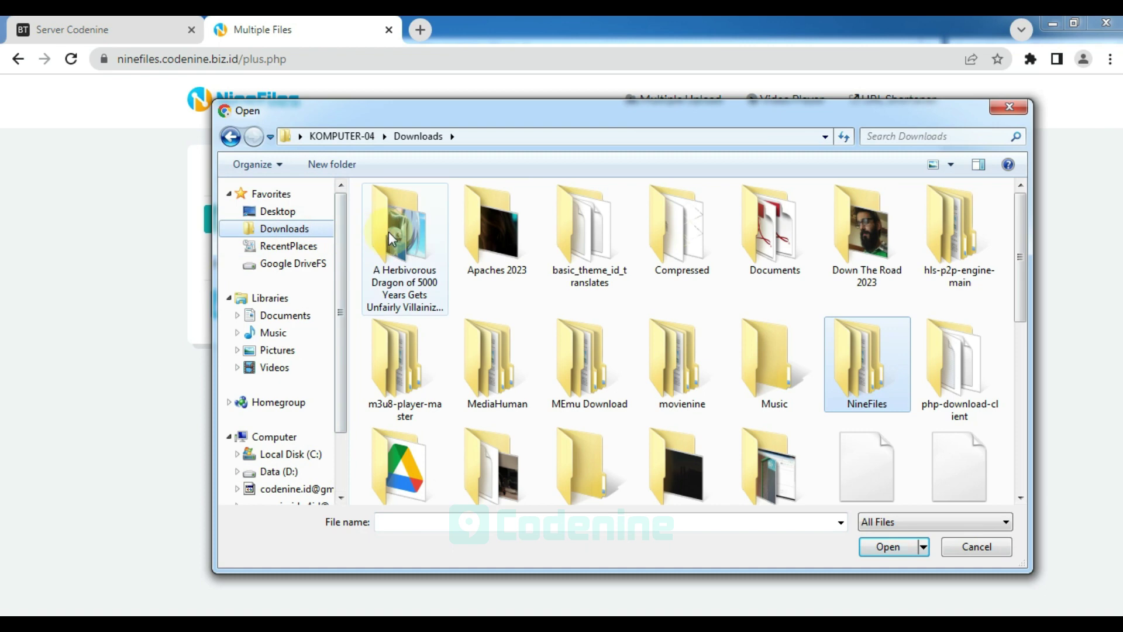
double_click(388, 232)
left_click(468, 403)
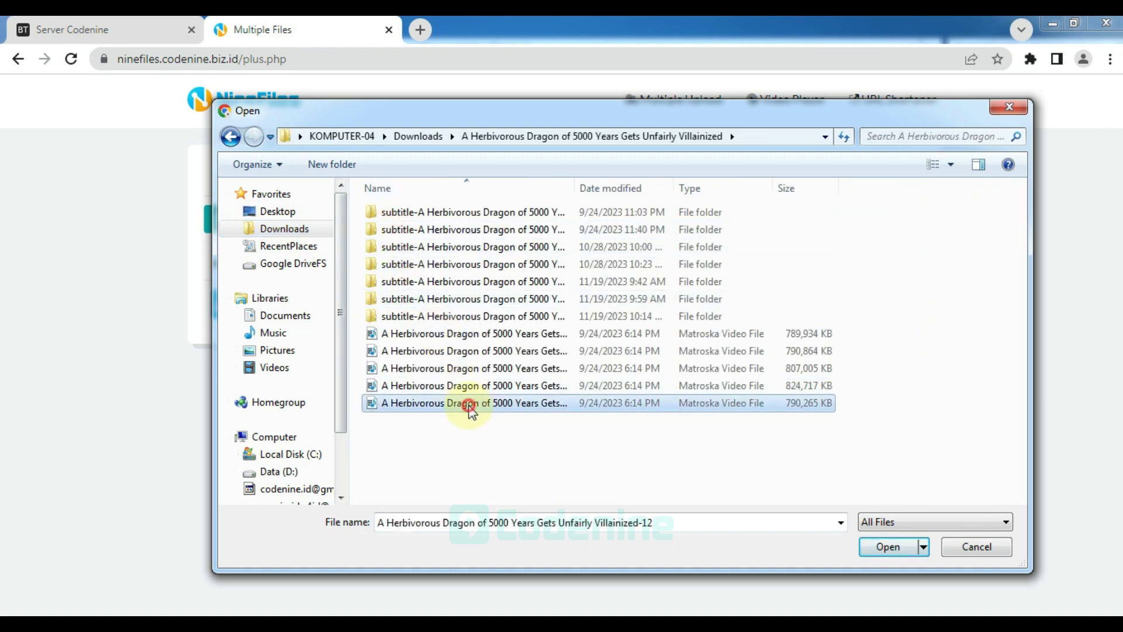
left_click(887, 547)
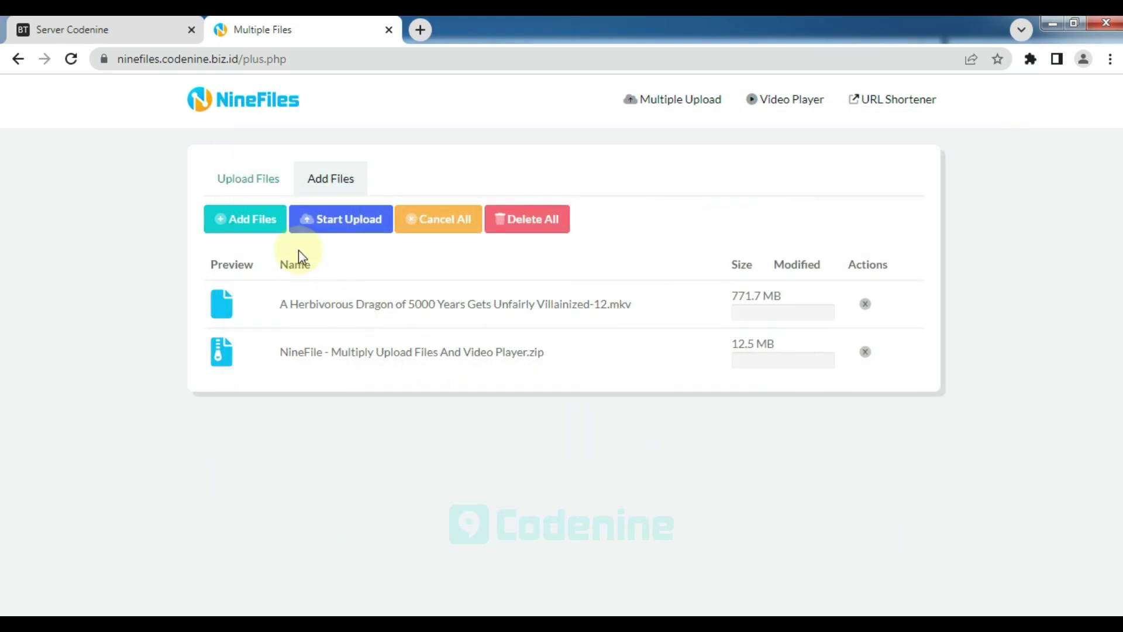
Step: Add all five VTT files from the folder subtitle-A Herbivorous Dragon of 5000 Years Gets Unfairly Villainized-01 to the upload queue
left_click(264, 227)
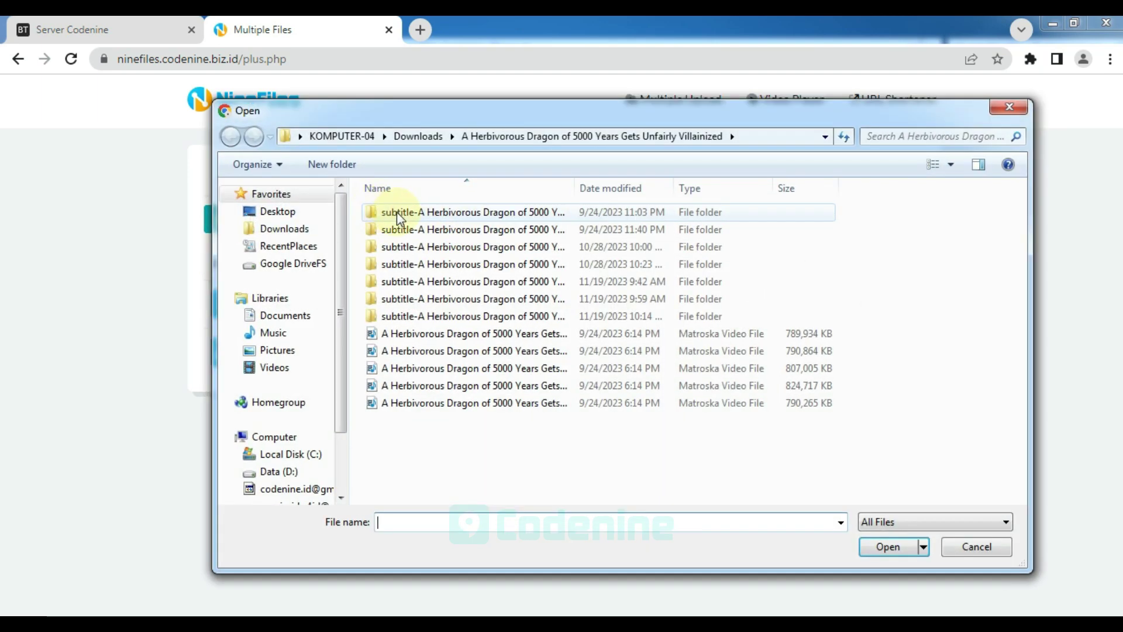
left_click(397, 212)
double_click(396, 211)
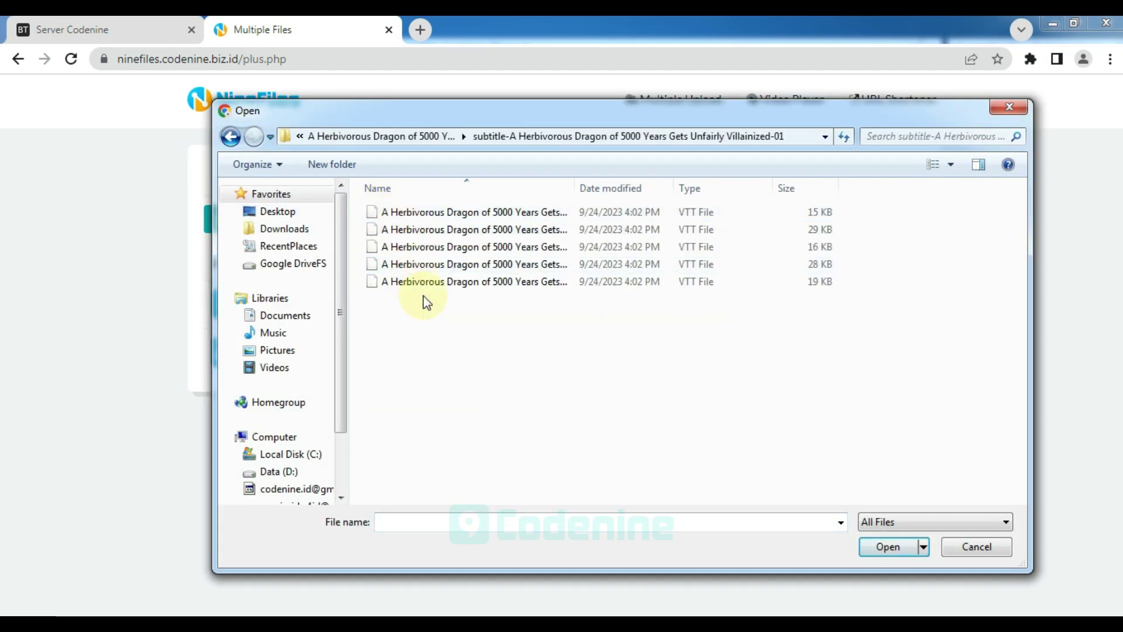
left_click_drag(422, 295, 407, 210)
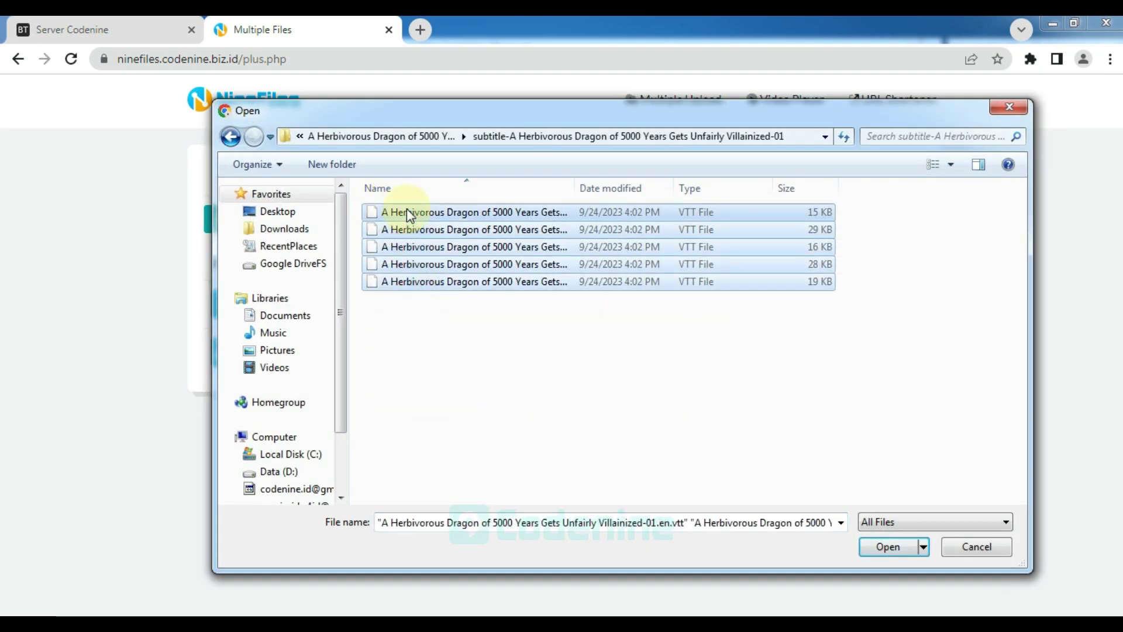
left_click(875, 547)
Step: Start uploading the queued files, cancel the upload of the MKV video and open the Upload Files list
scroll(535, 331, "down", 1)
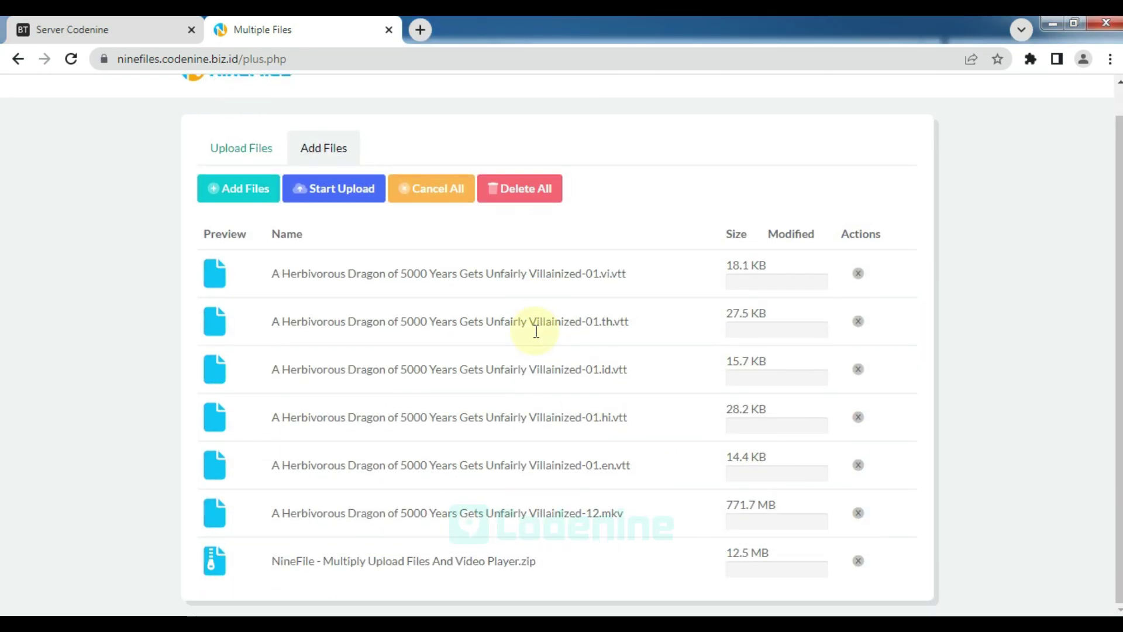
left_click(335, 190)
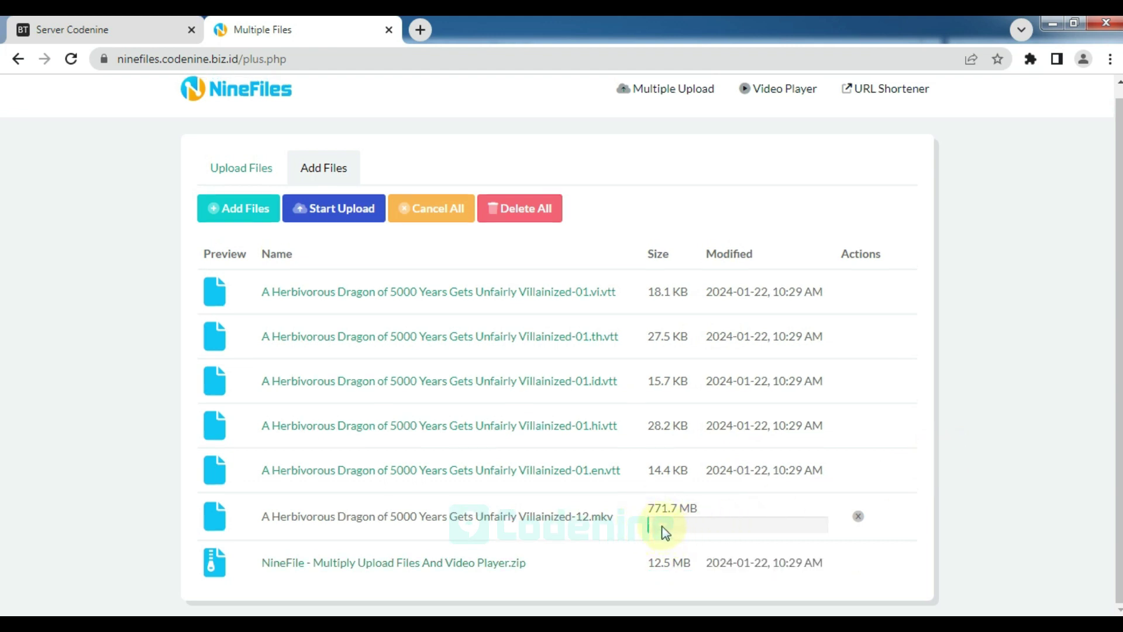
left_click(857, 517)
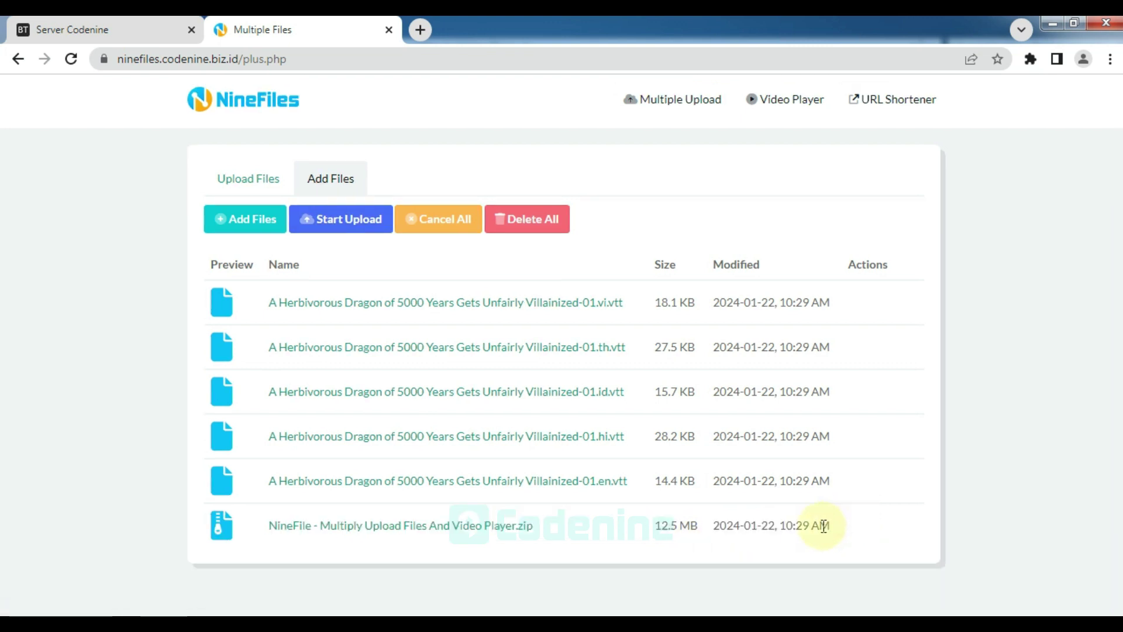
left_click(240, 185)
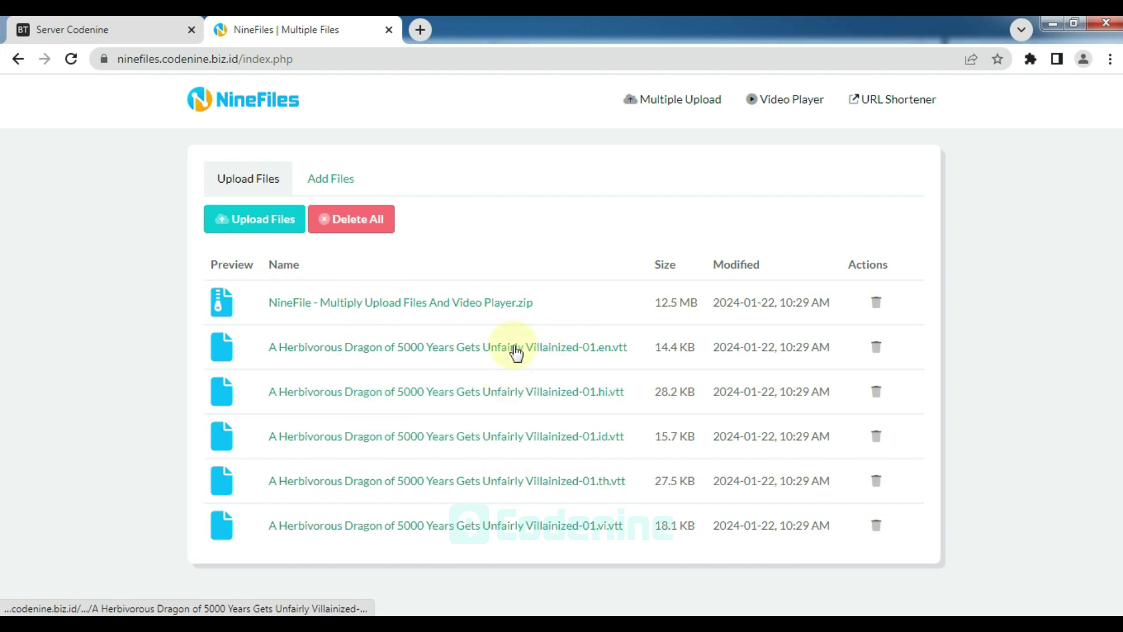
Step: Delete all files in the Upload Files list and return to the Add Files page
left_click(366, 225)
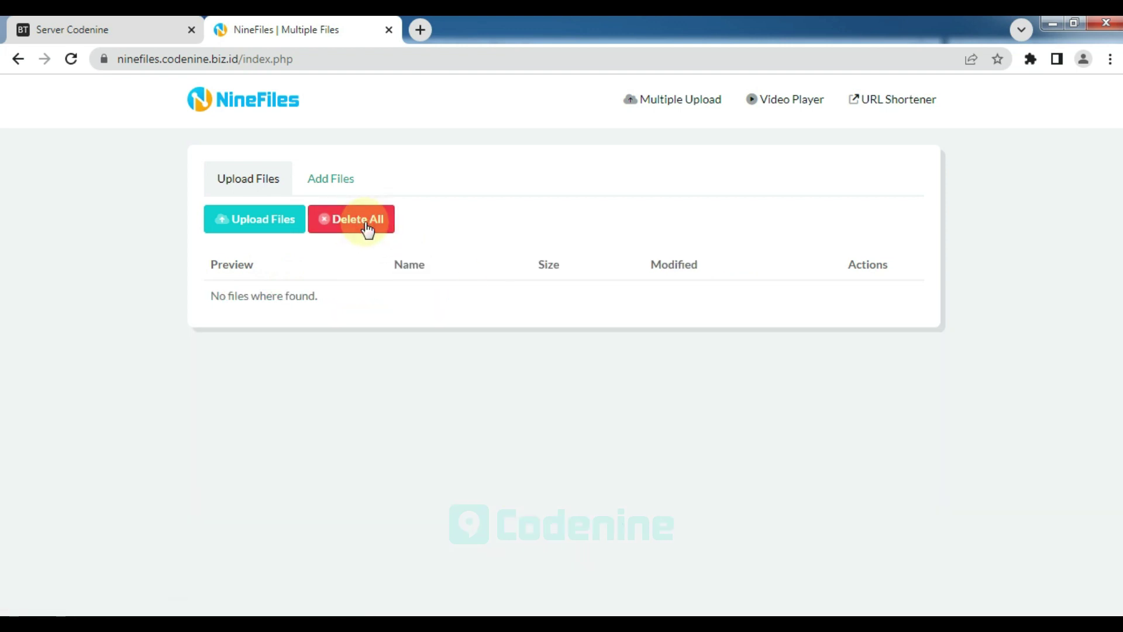
left_click(332, 182)
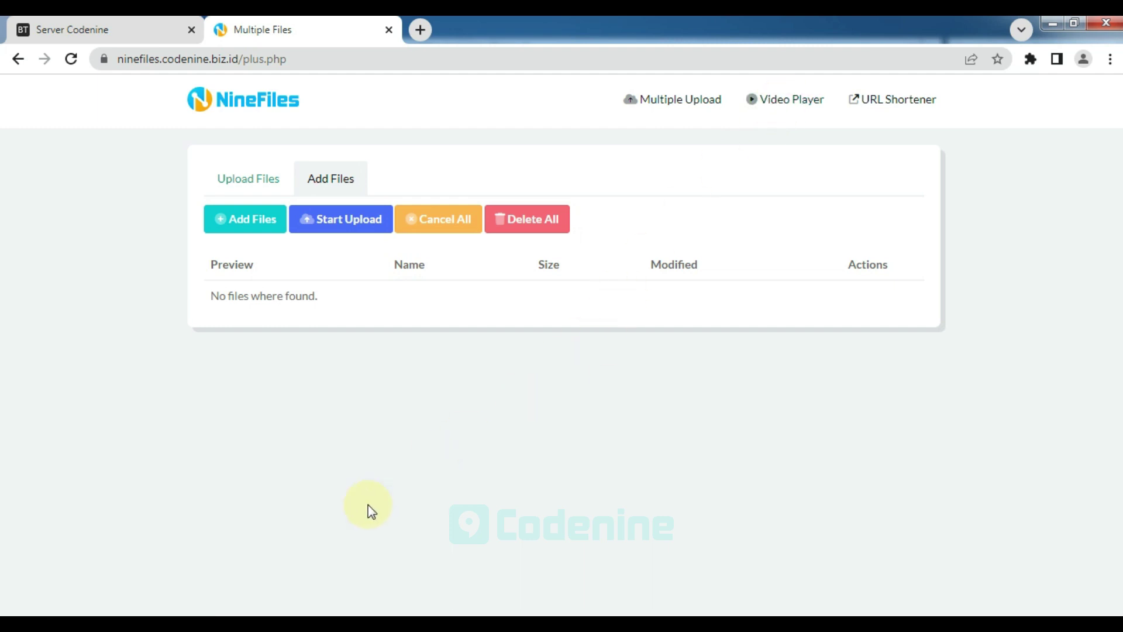
Step: Switch to the Notepad installation notes and replace the last line with "i tested video player", then return to the browser
left_click(236, 611)
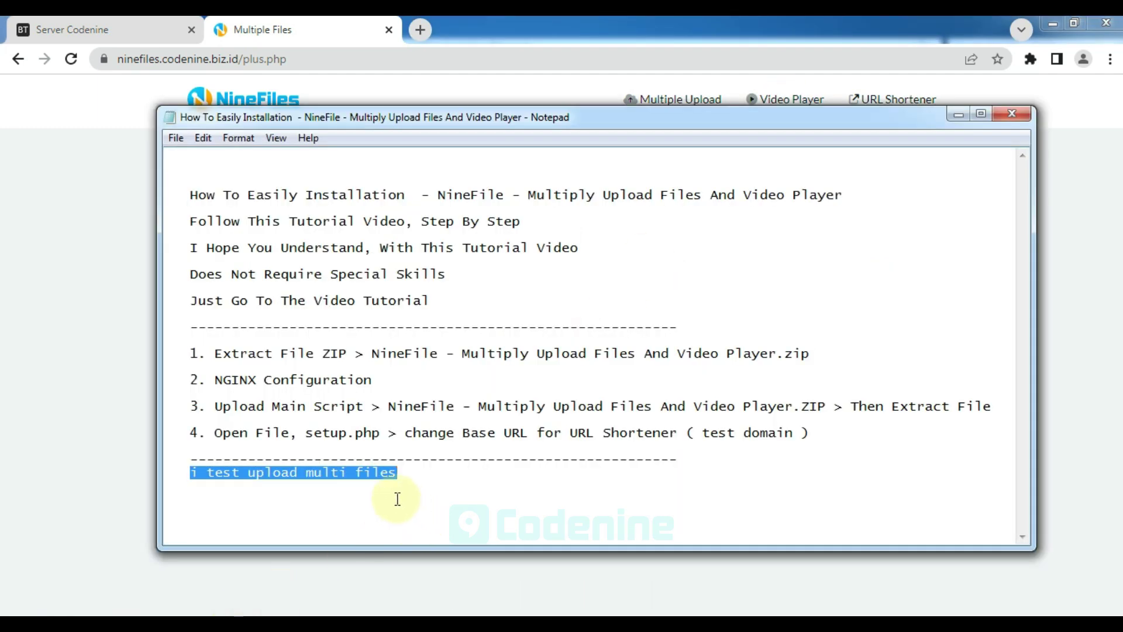
left_click(325, 476)
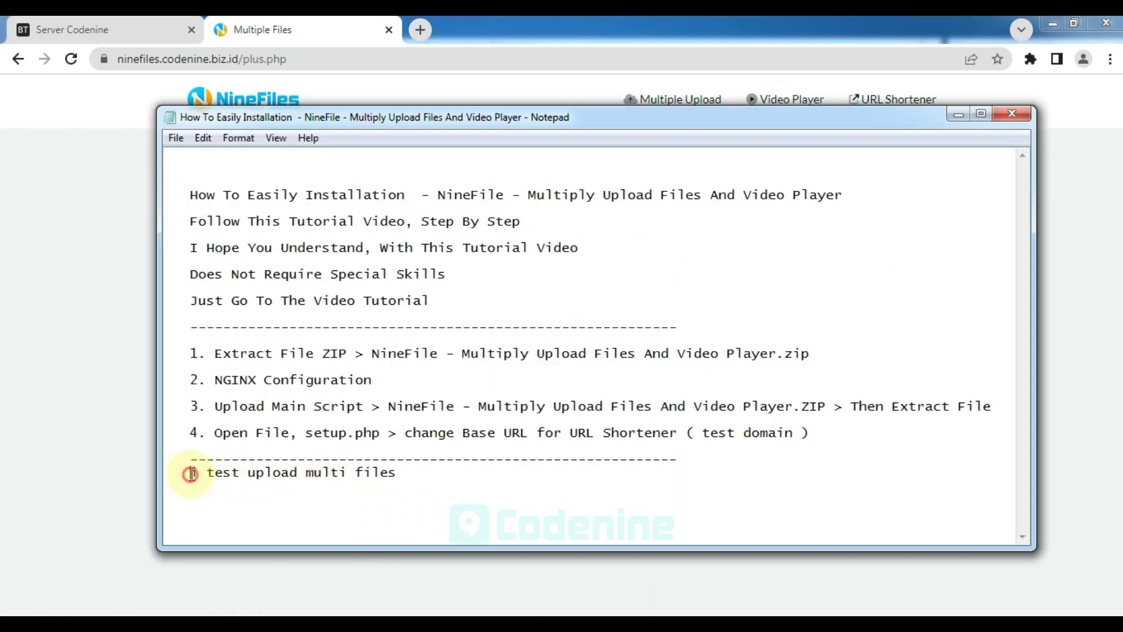
left_click_drag(191, 473, 455, 488)
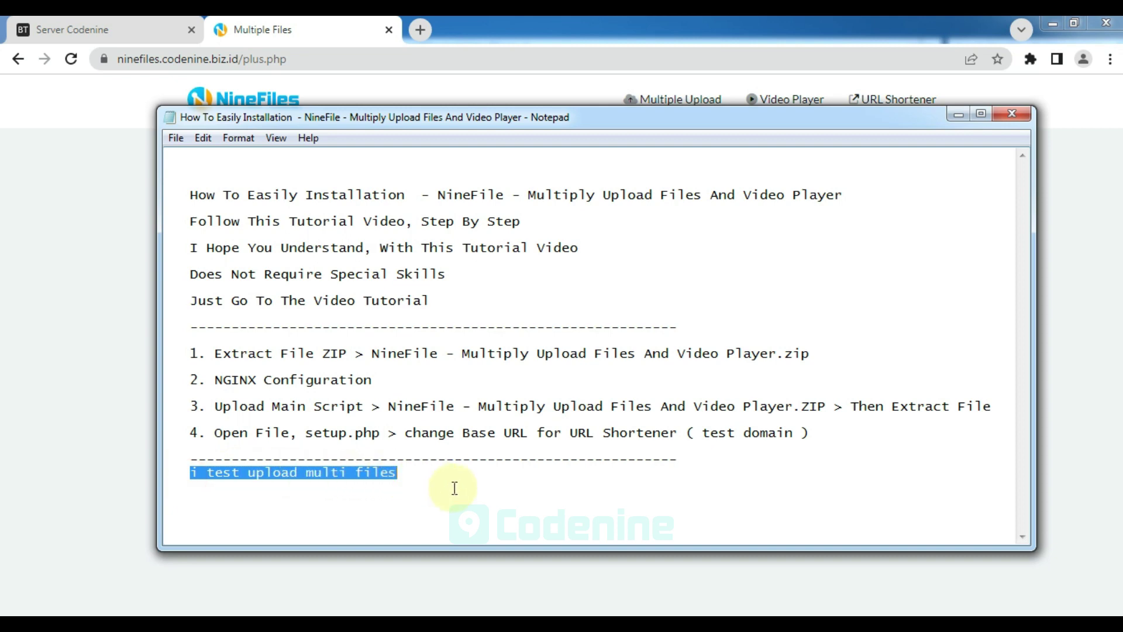
type("i tested video player")
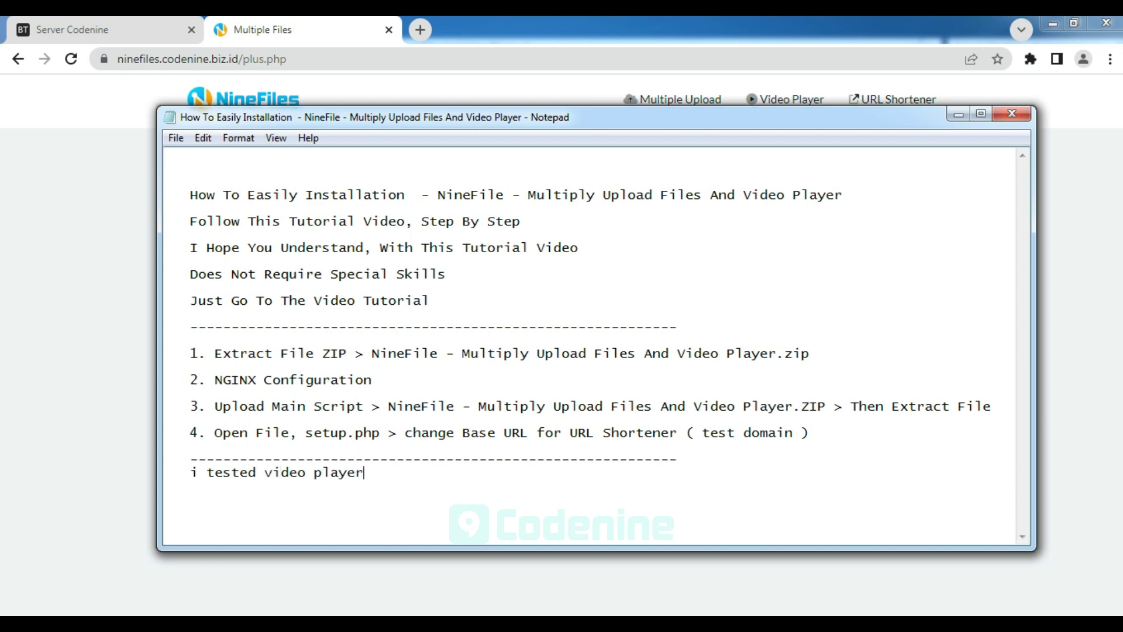
left_click_drag(188, 471, 359, 470)
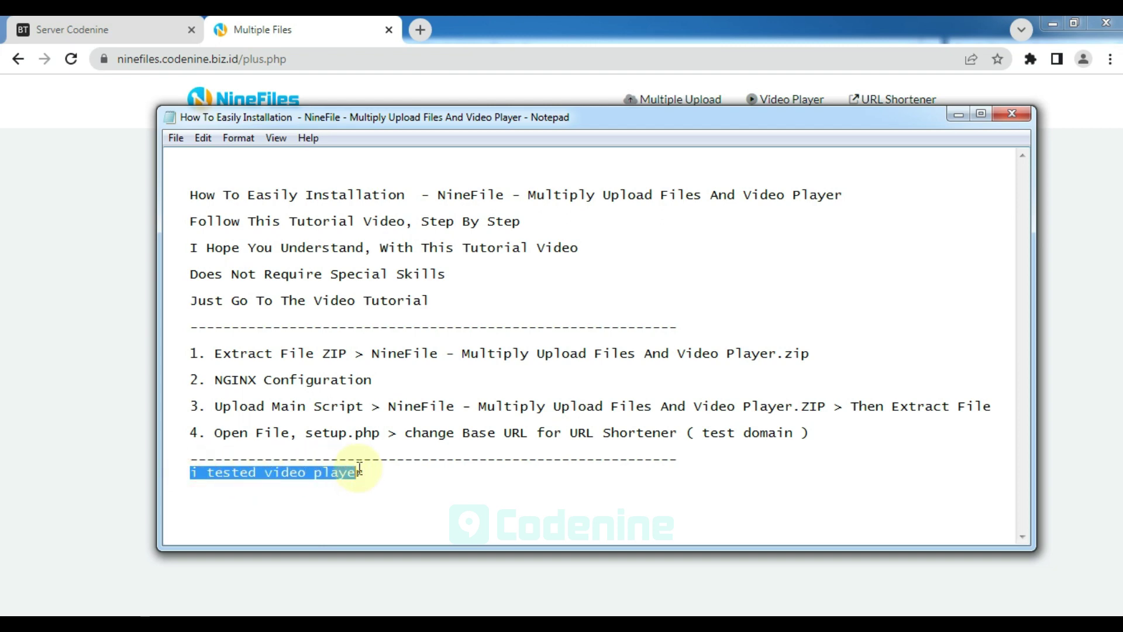
left_click(107, 427)
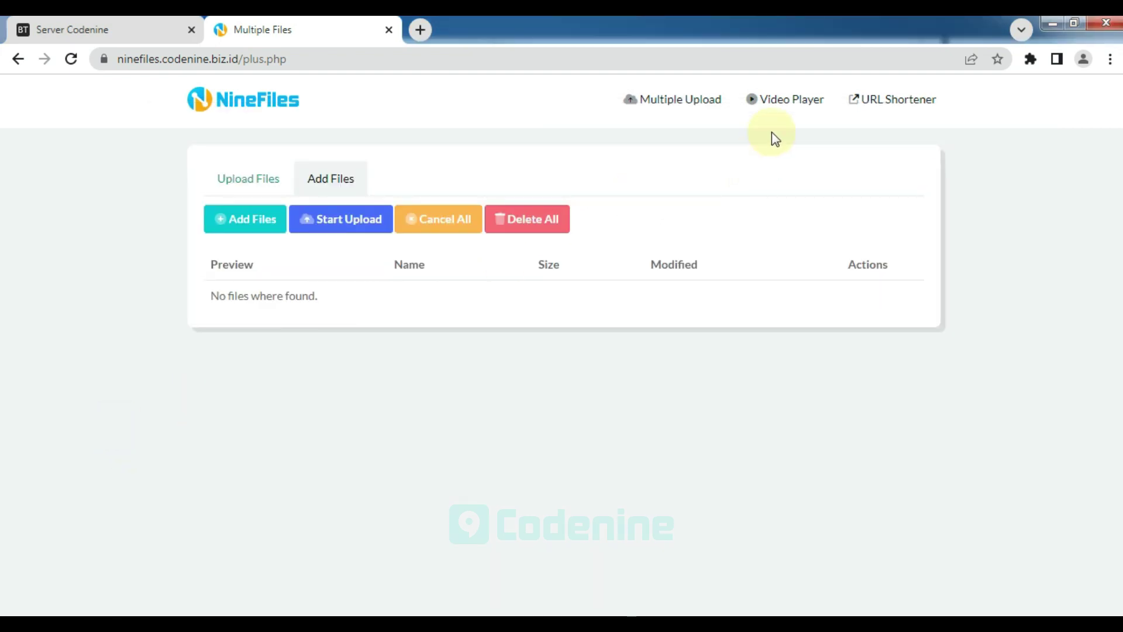
left_click(782, 101)
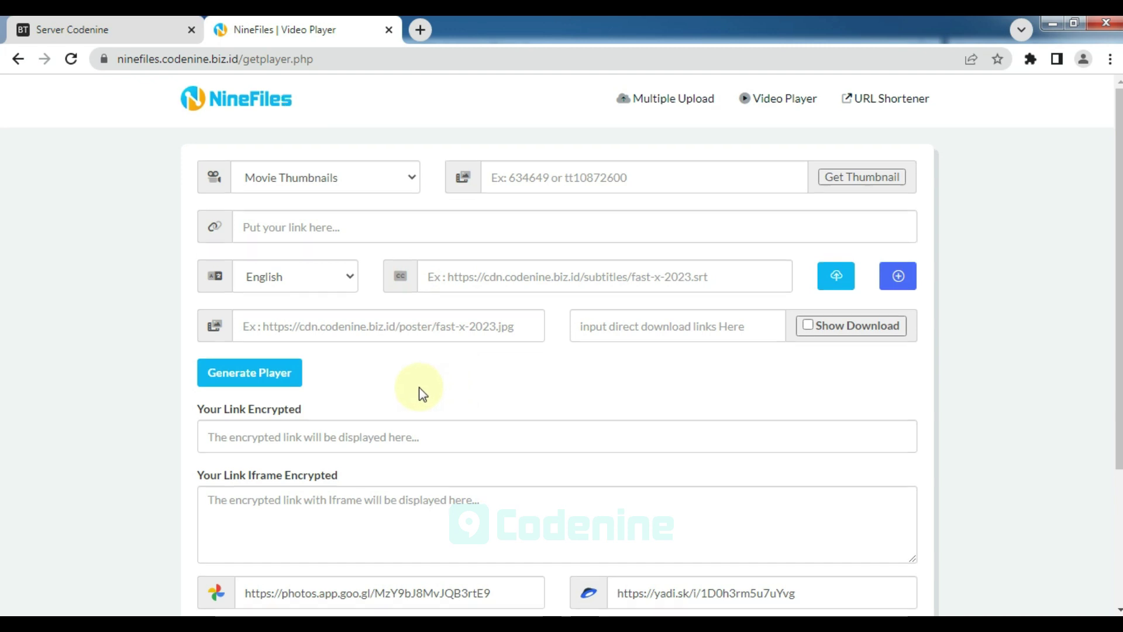
scroll(419, 387, "down", 3)
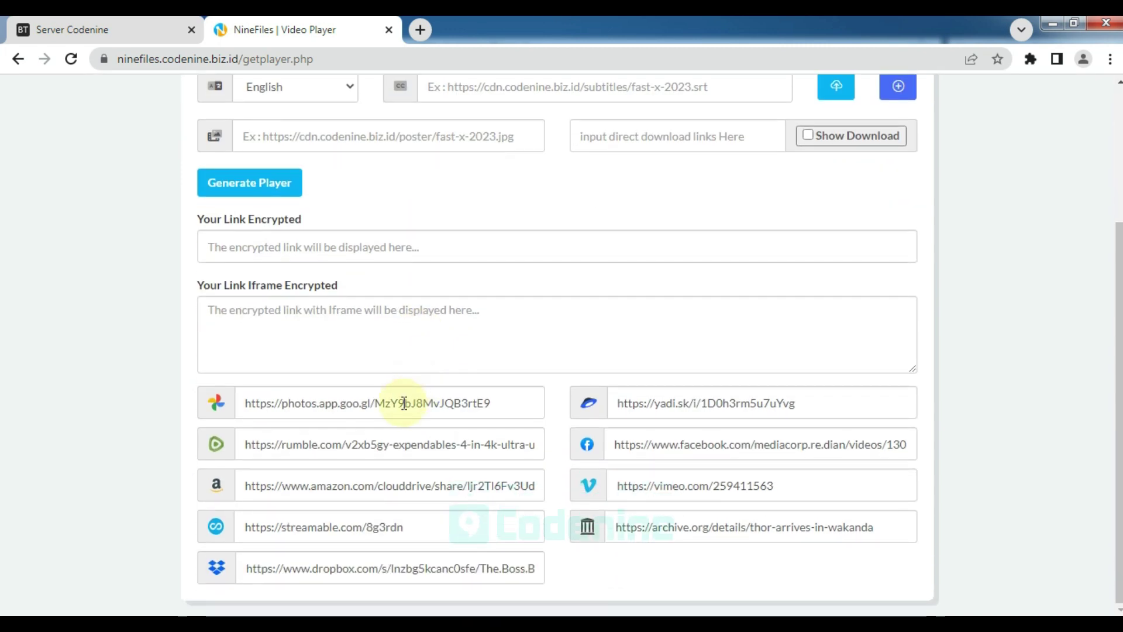
triple_click(404, 403)
key("ctrl+c")
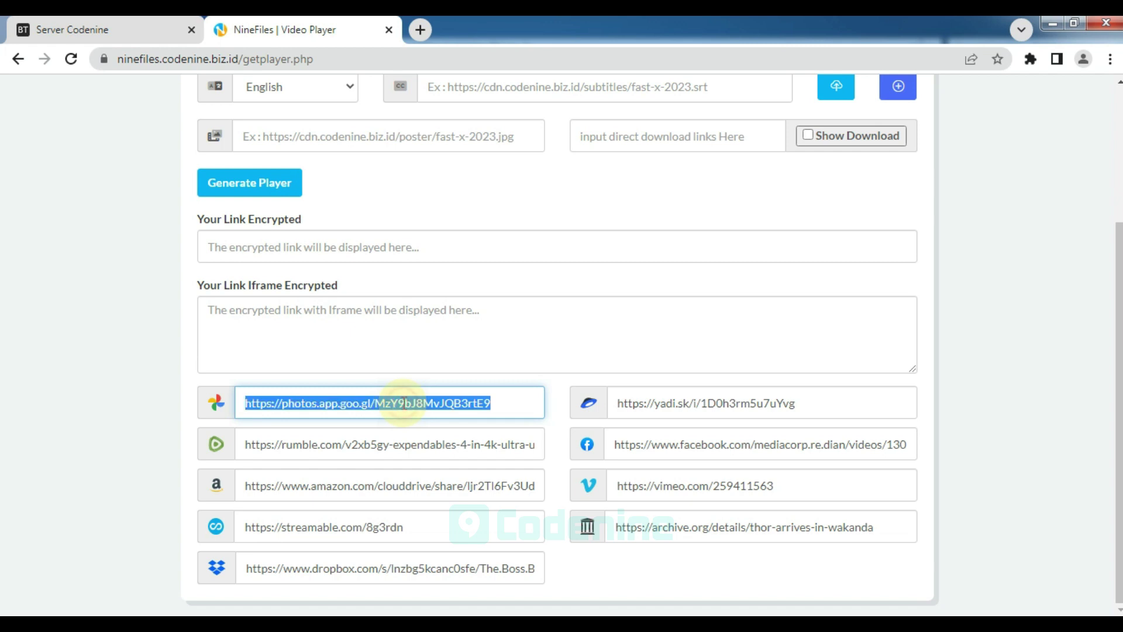
left_click(133, 376)
scroll(133, 375, "up", 3)
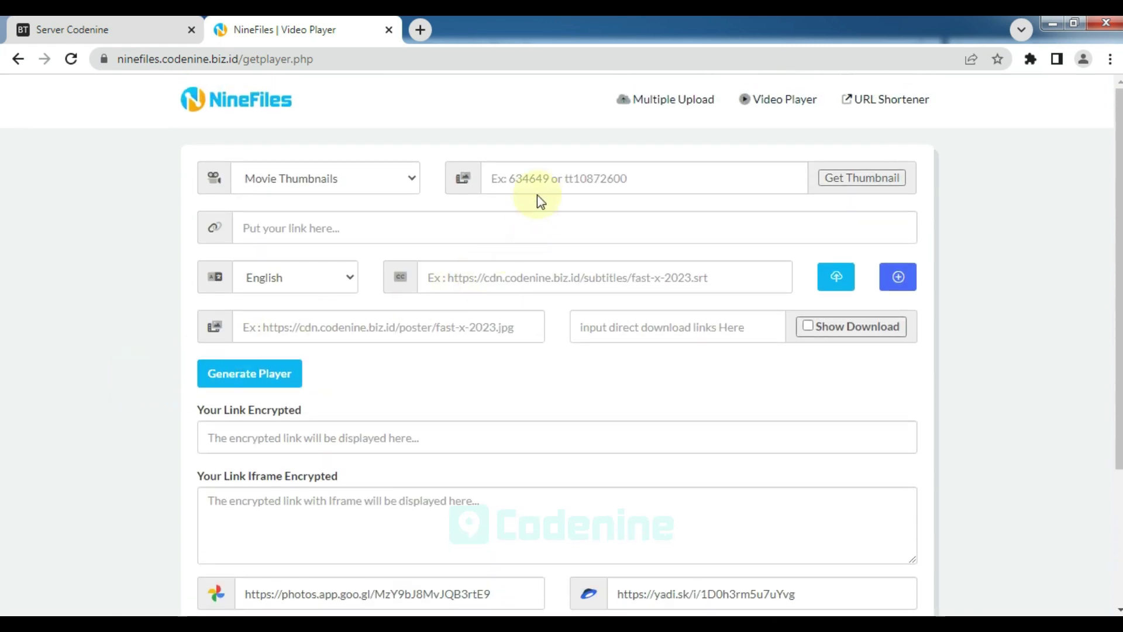
left_click(368, 231)
key("ctrl+v")
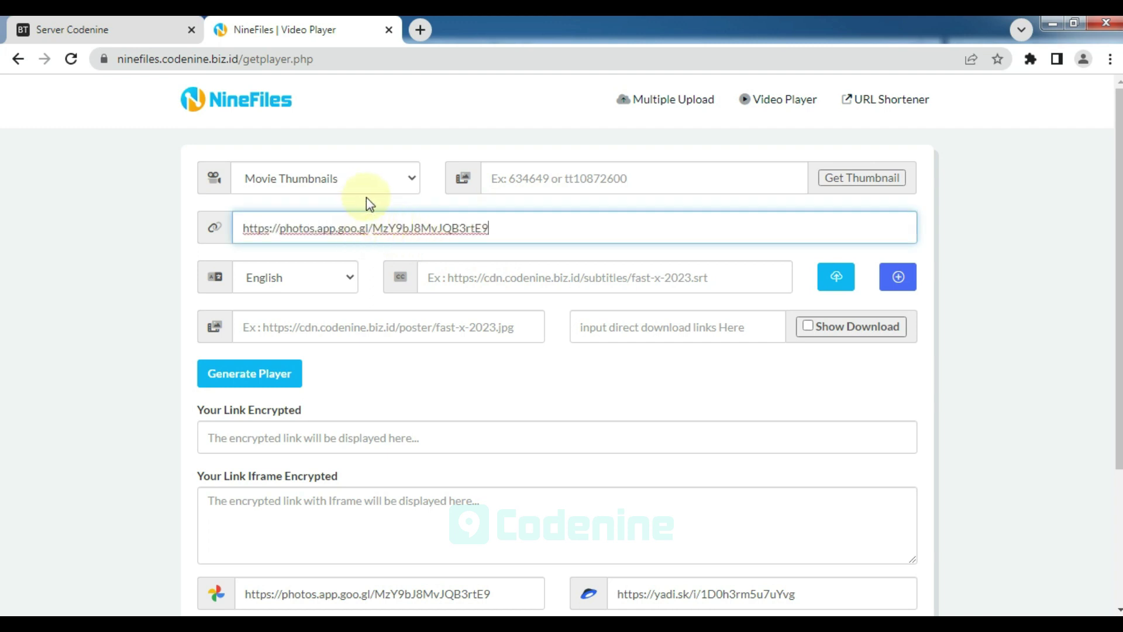
Step: Search the web for "tmdb movie" in a new browser tab and open The Movie Database site
left_click(419, 29)
type("imd")
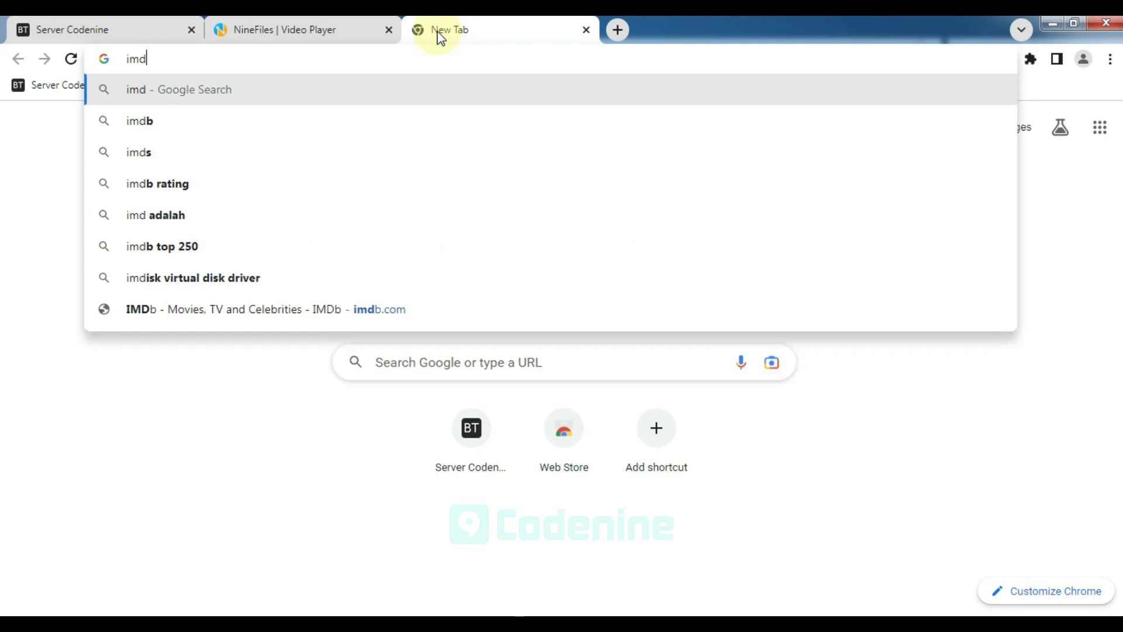
type("btmd")
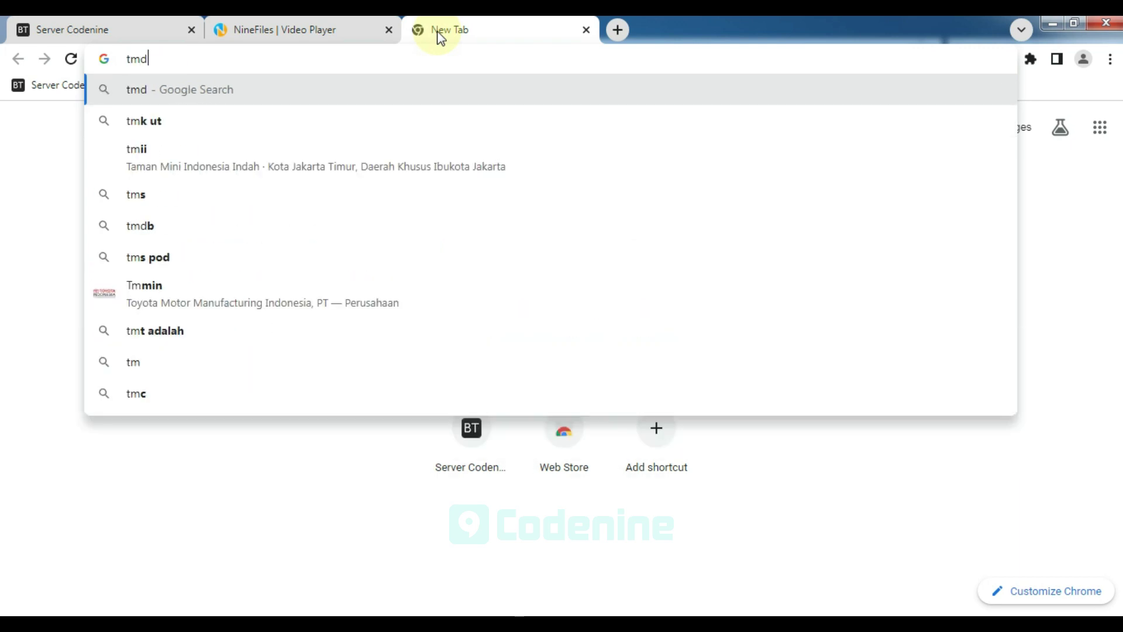
type("b movie")
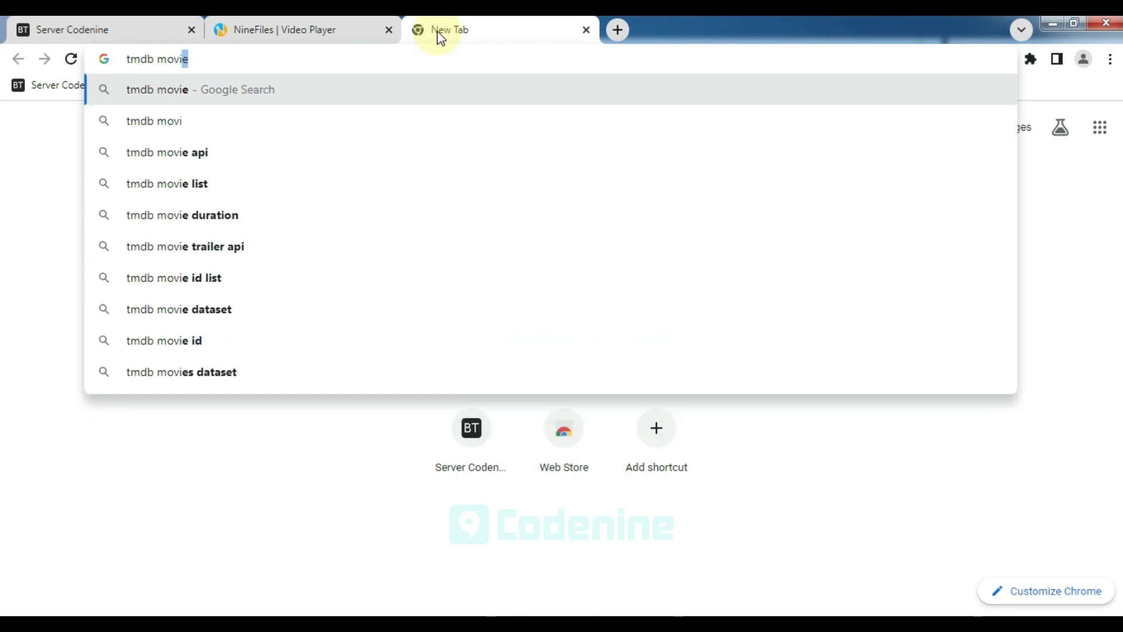
key("Return")
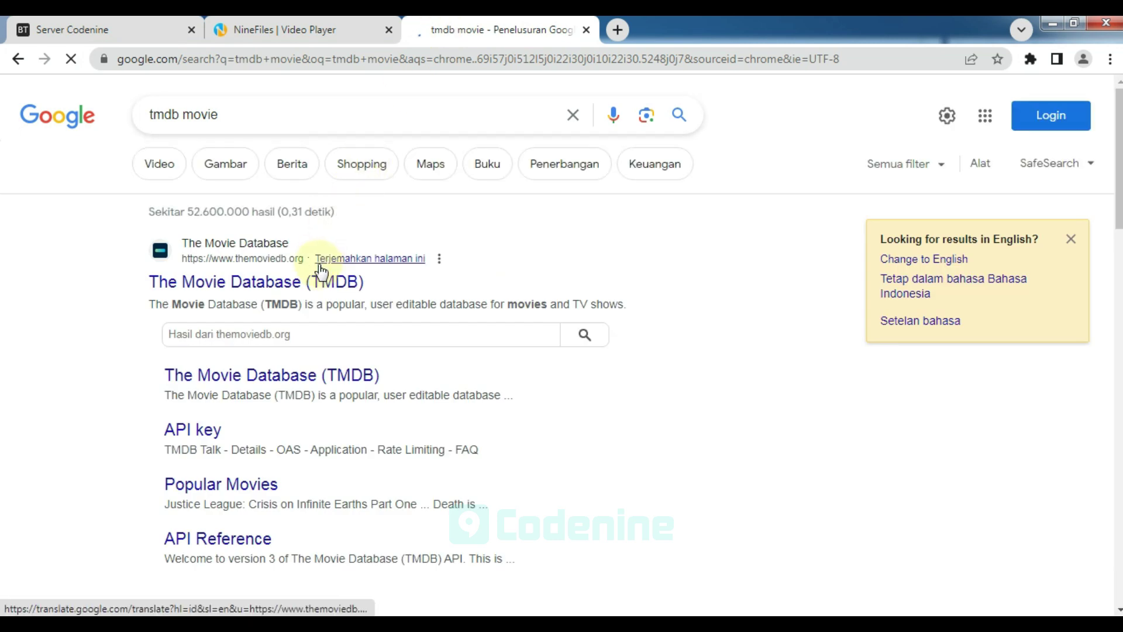
left_click(318, 282)
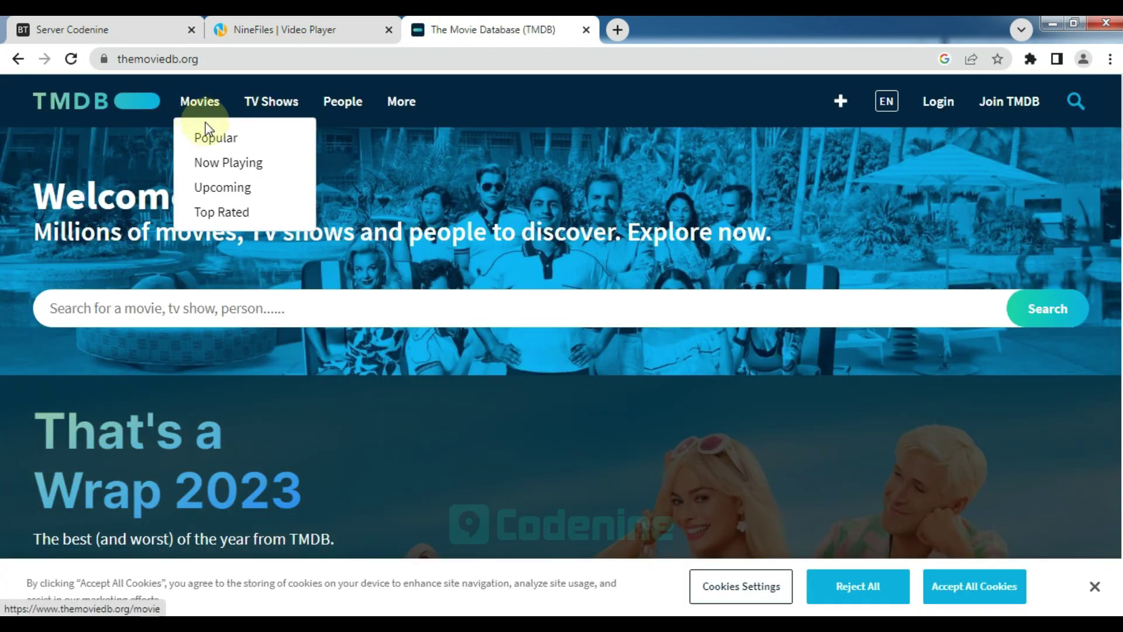
Step: Open Aquaman and the Lost Kingdom from the popular movies and copy the ID 572802 from its page address
left_click(217, 138)
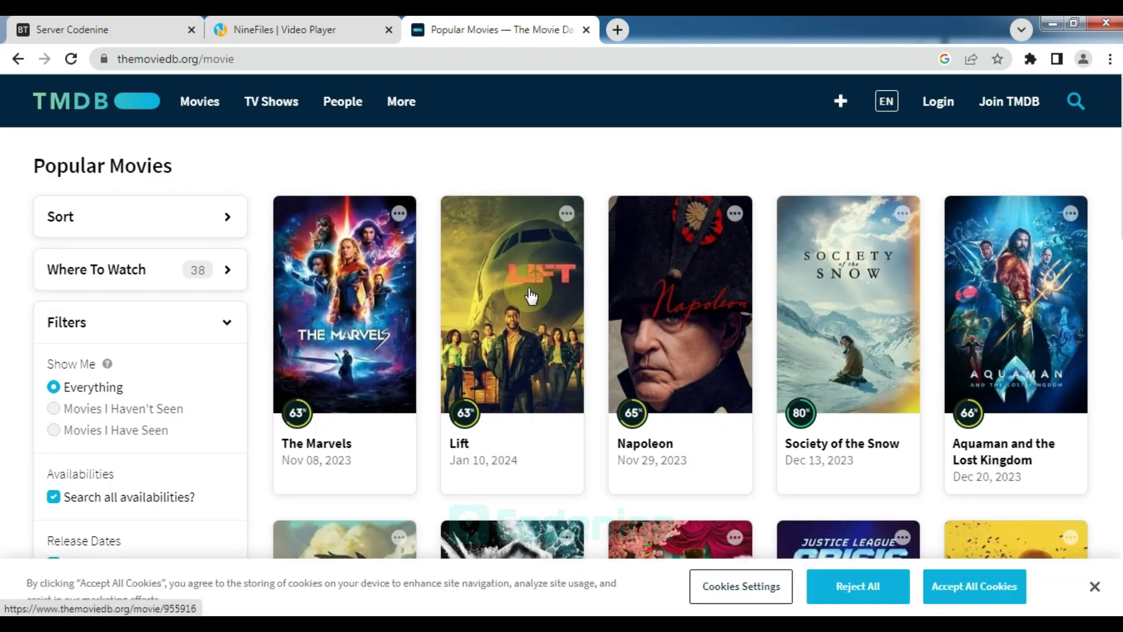
left_click(975, 275)
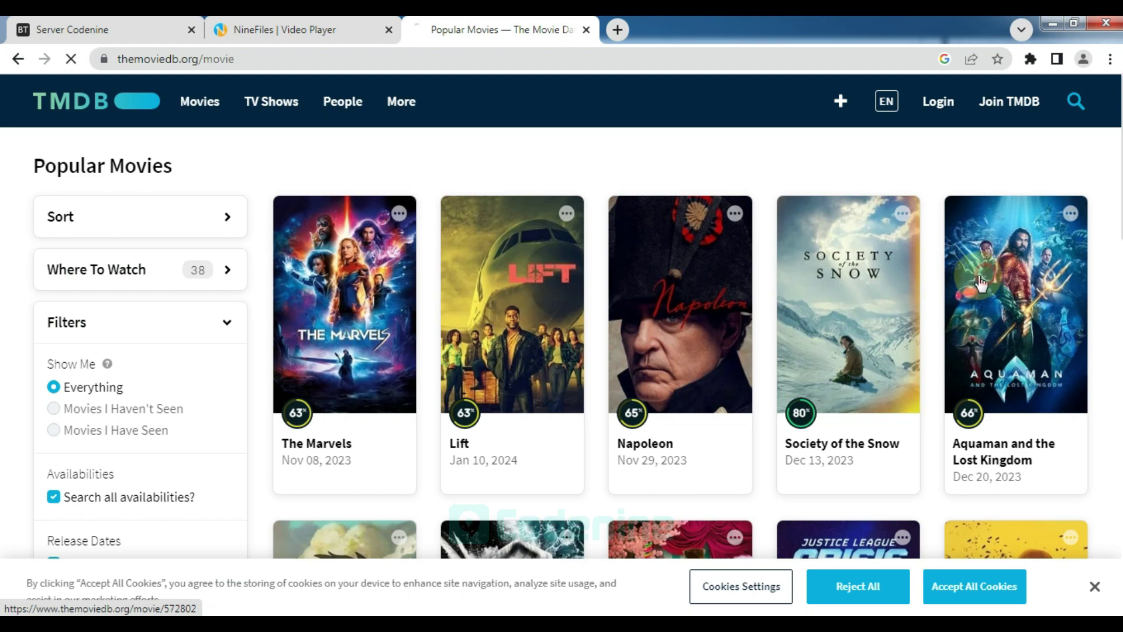
left_click(396, 106)
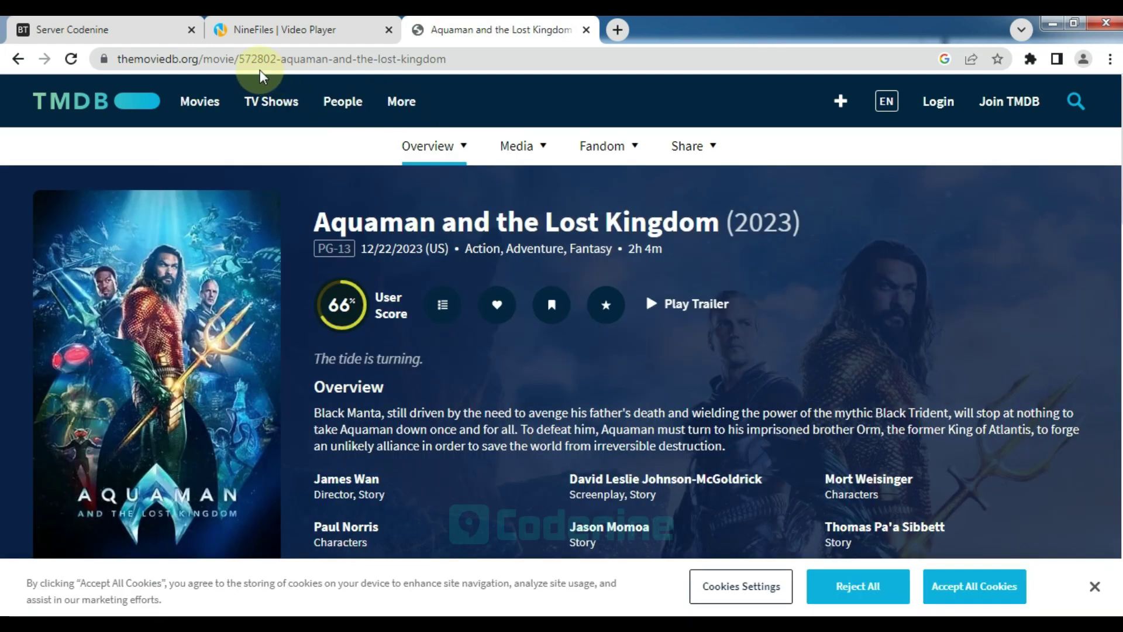
left_click(246, 60)
double_click(246, 60)
key("ctrl+c")
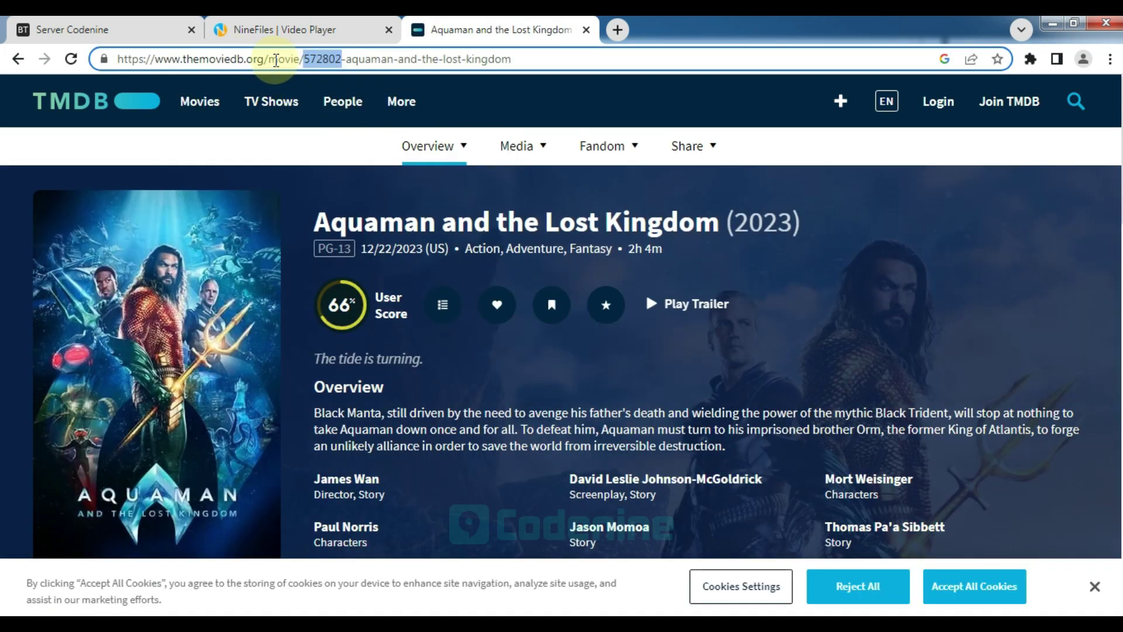
Step: Close the movie database tab and paste 572802 as the movie thumbnail ID in the Video Player form
mouse_move(387, 99)
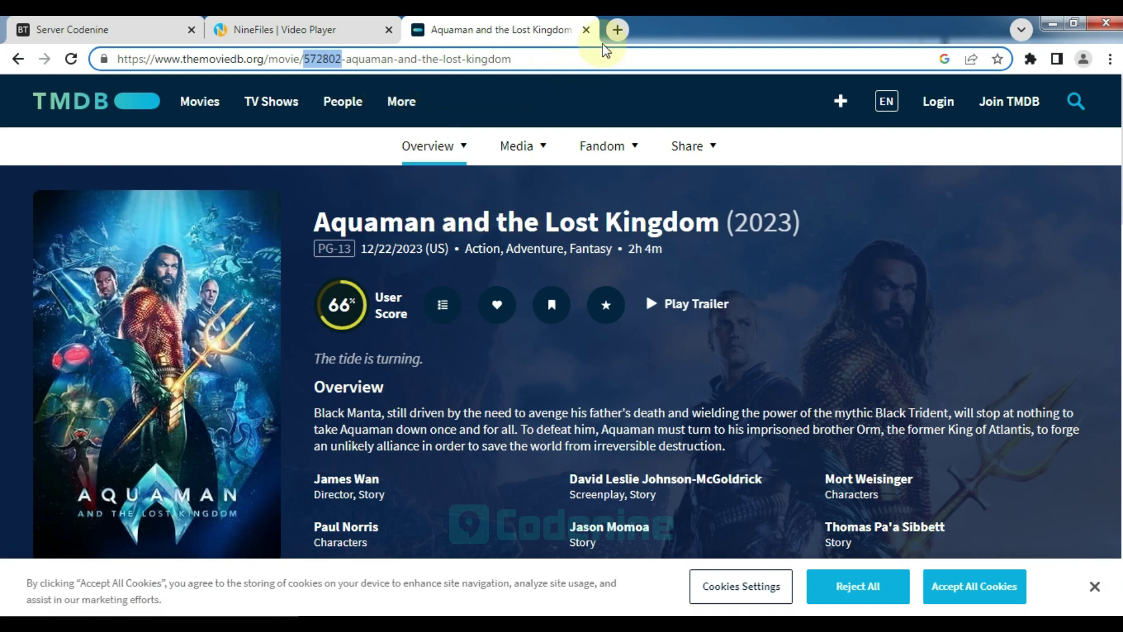
left_click(586, 29)
left_click(614, 178)
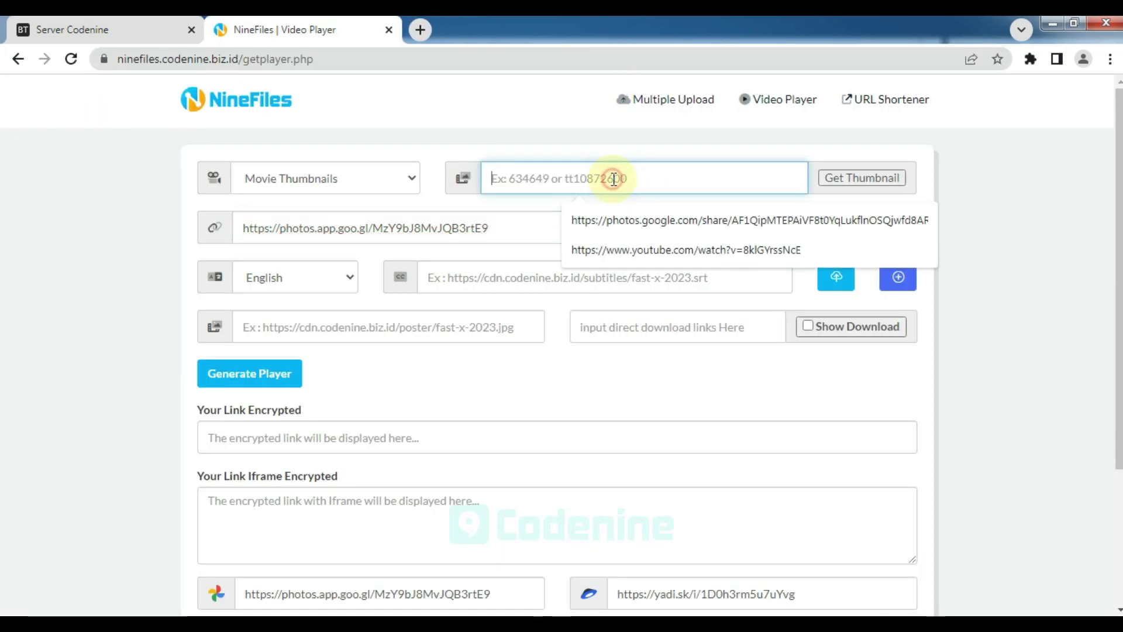
key("ctrl+v")
left_click(1005, 194)
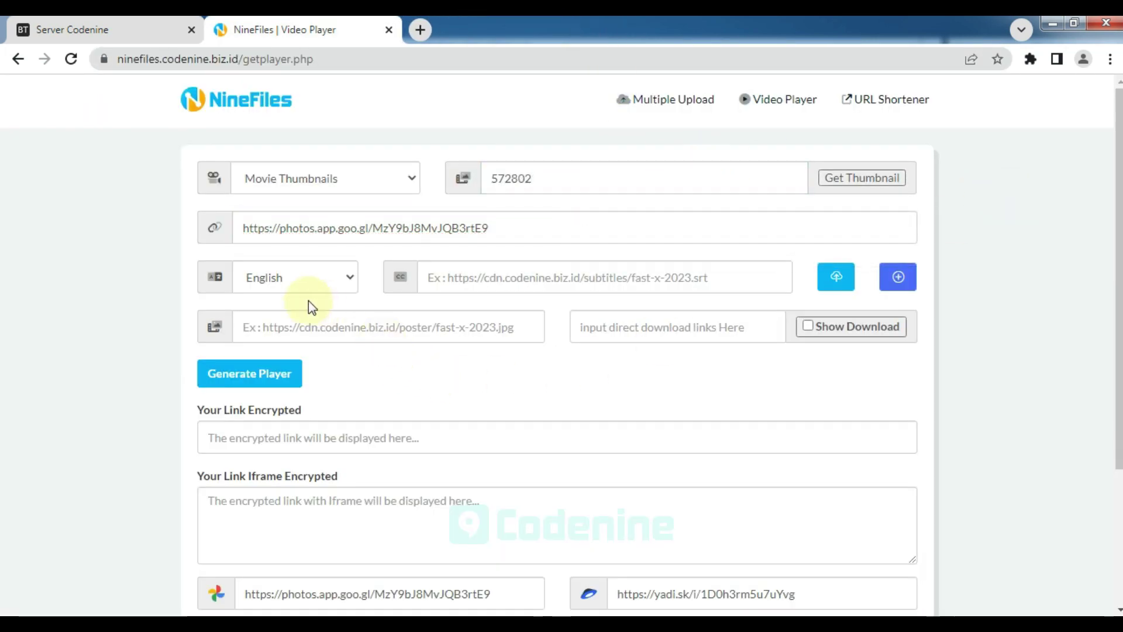